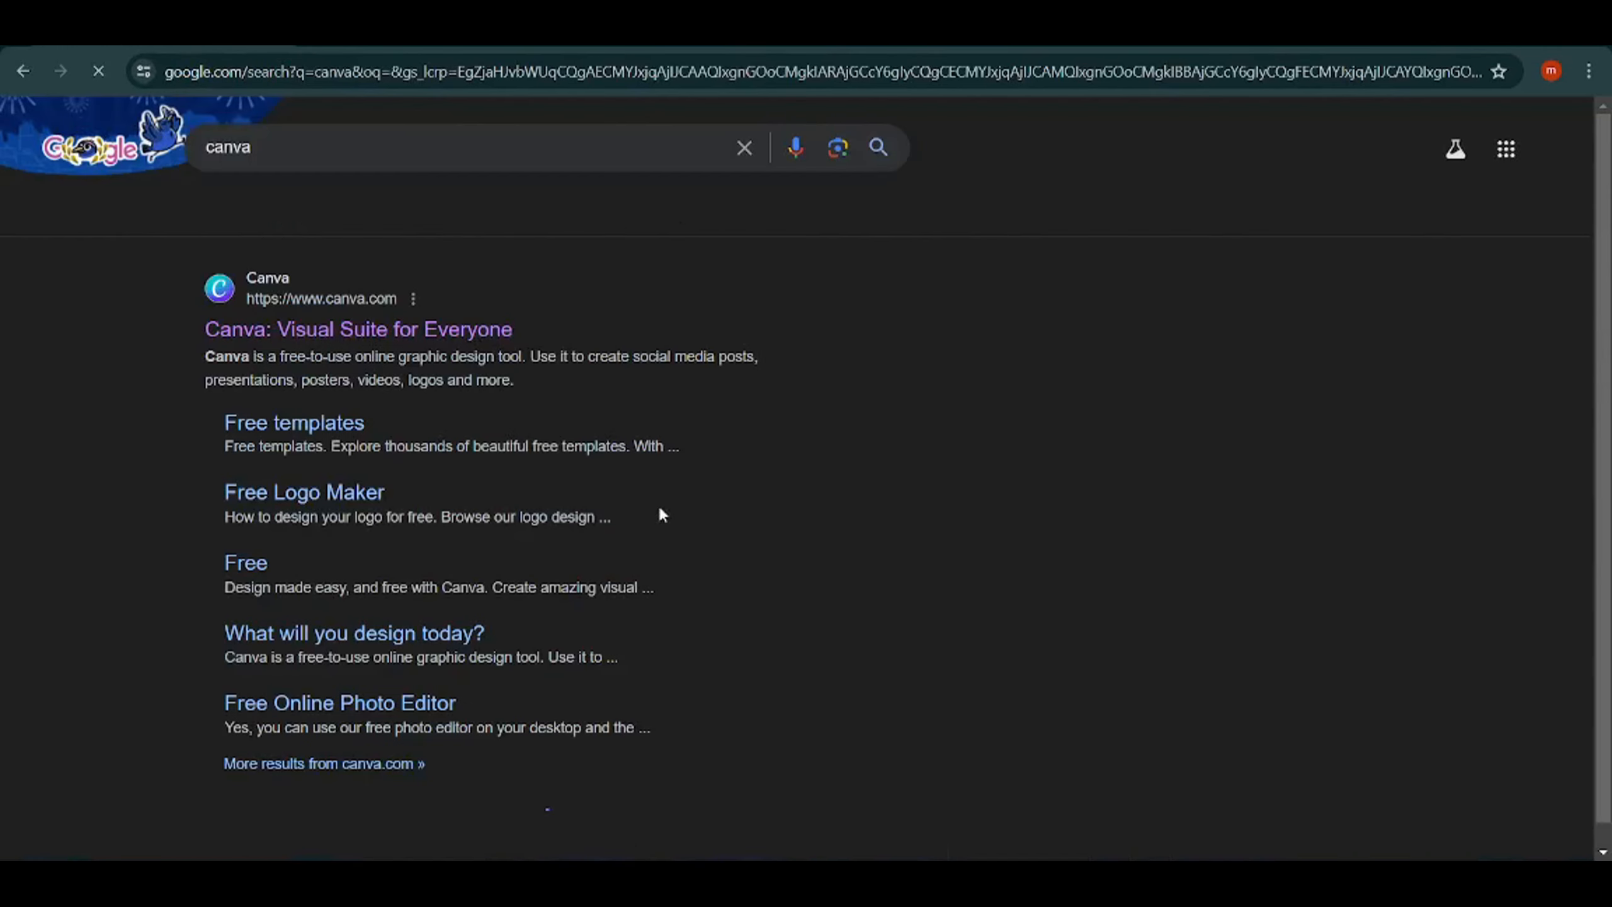
Open the Canva website from the search results and search its content for "website".
{"action": "left_click", "coordinate": [367, 330]}
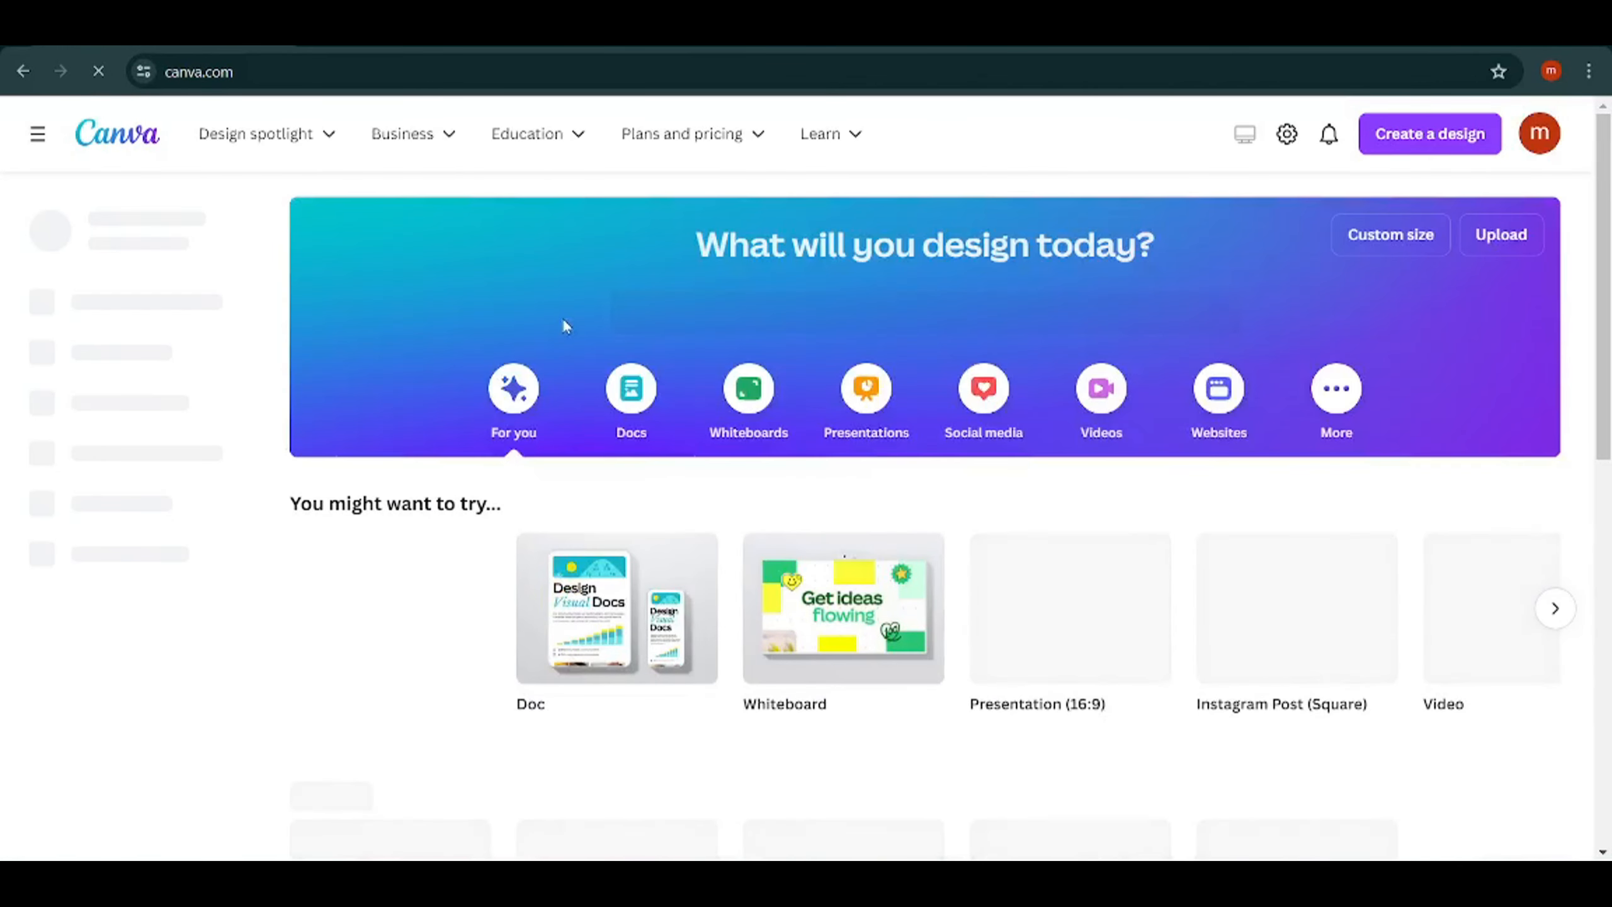
{"action": "left_click", "coordinate": [774, 312]}
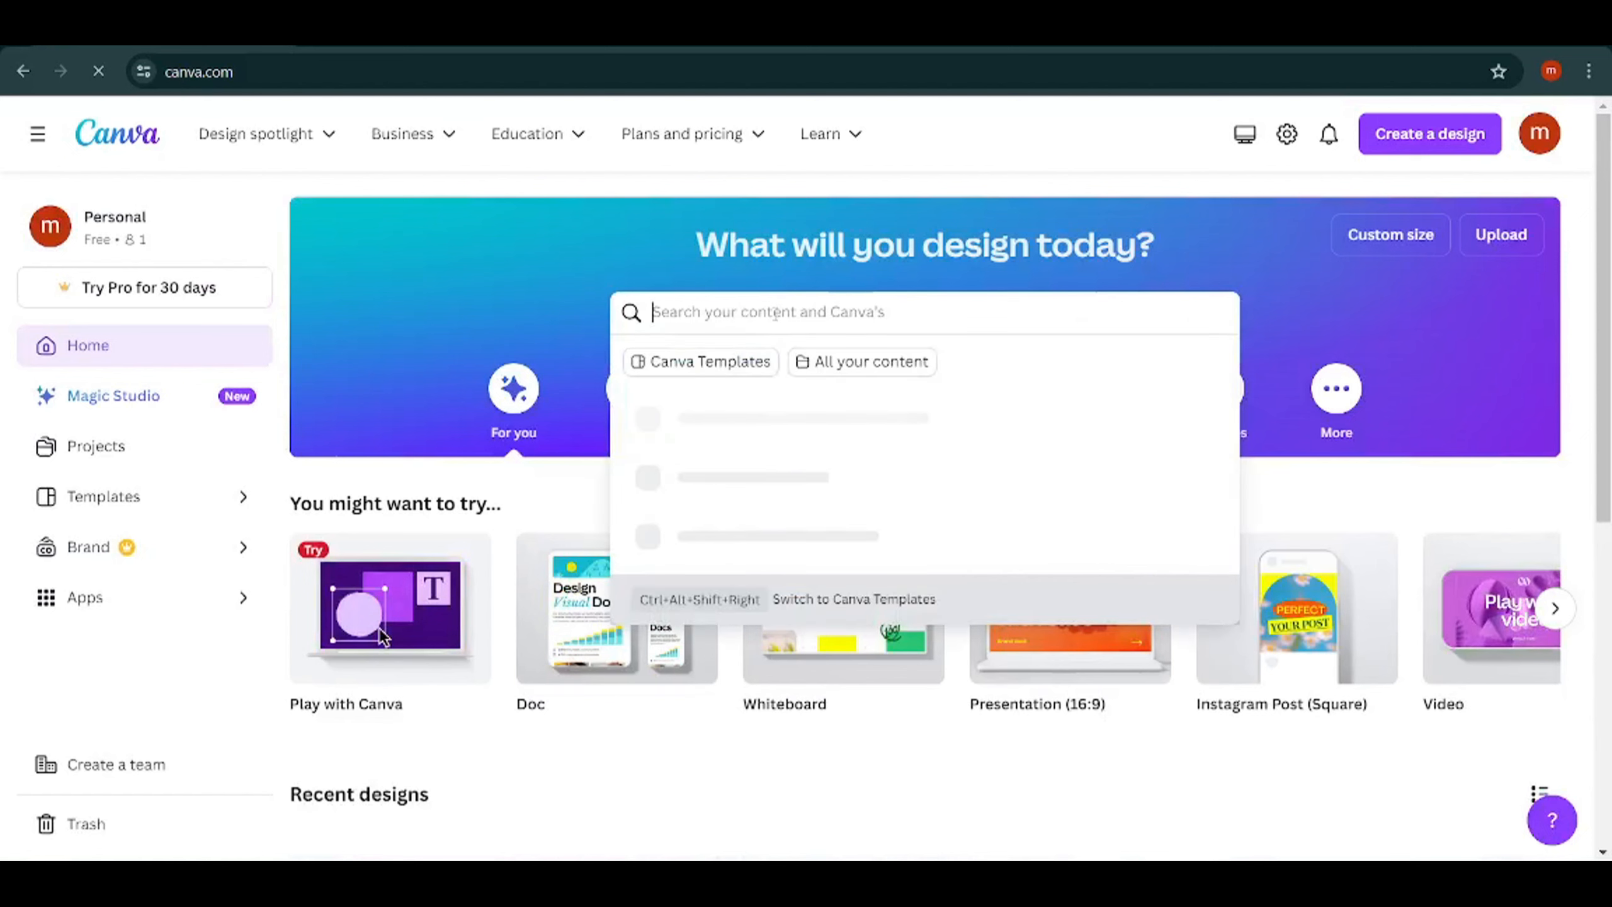
{"action": "type", "text": "websit"}
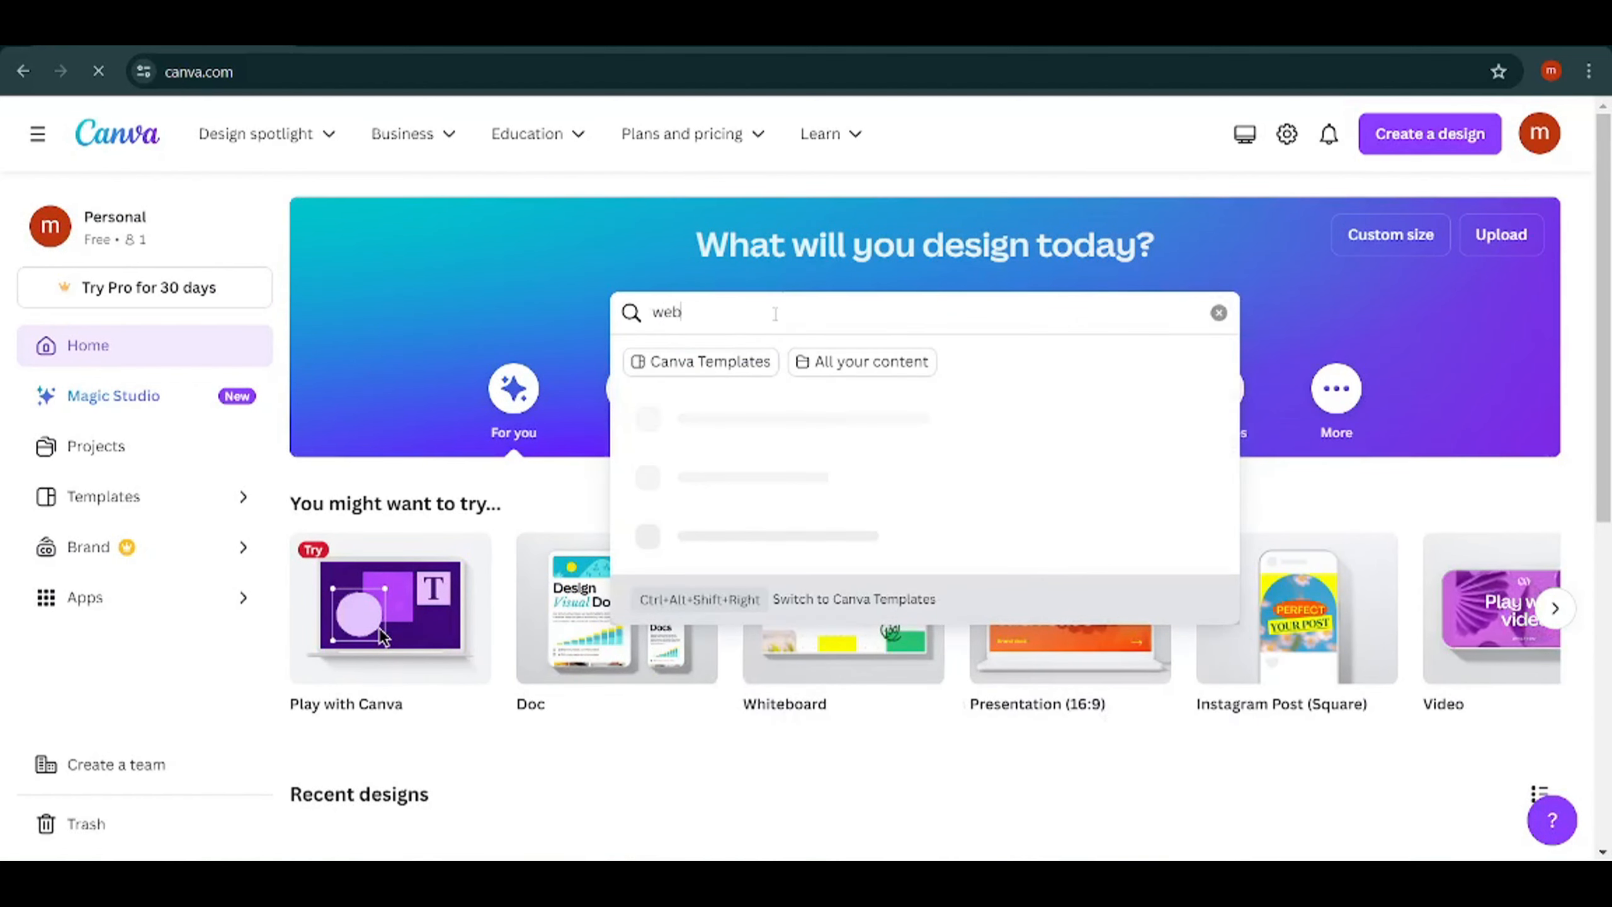
{"action": "type", "text": "e"}
{"action": "key", "text": "Return"}
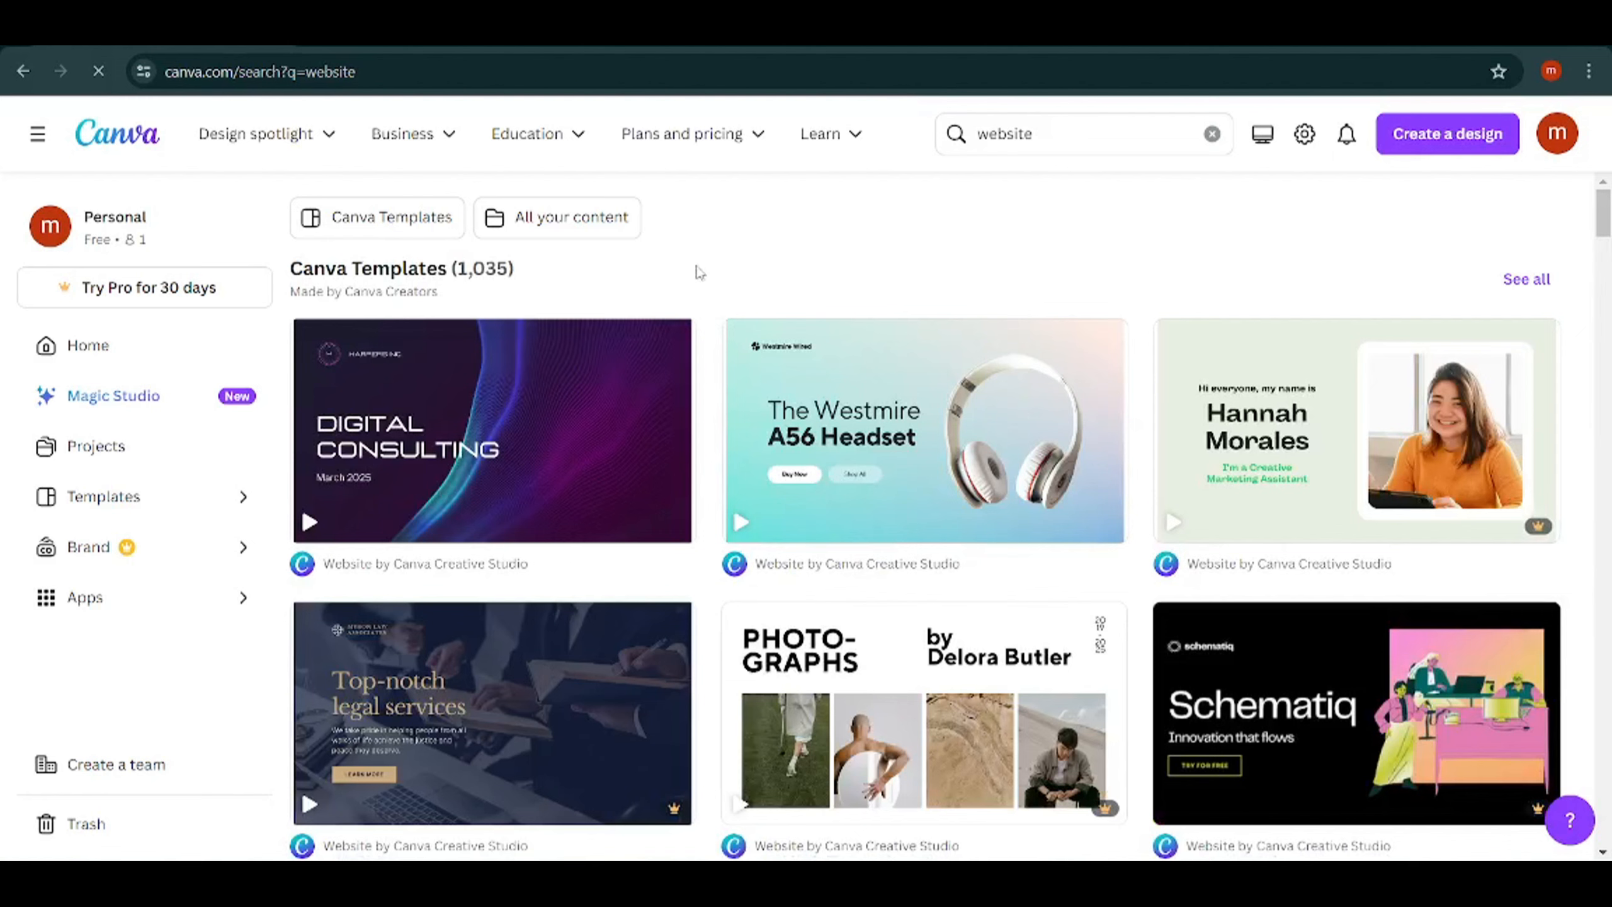
Choose the Brand Designer Portfolio Website template in beige, black and bronze and open it for customization.
{"action": "scroll", "coordinate": [714, 294], "scroll_direction": "down", "scroll_amount": 10}
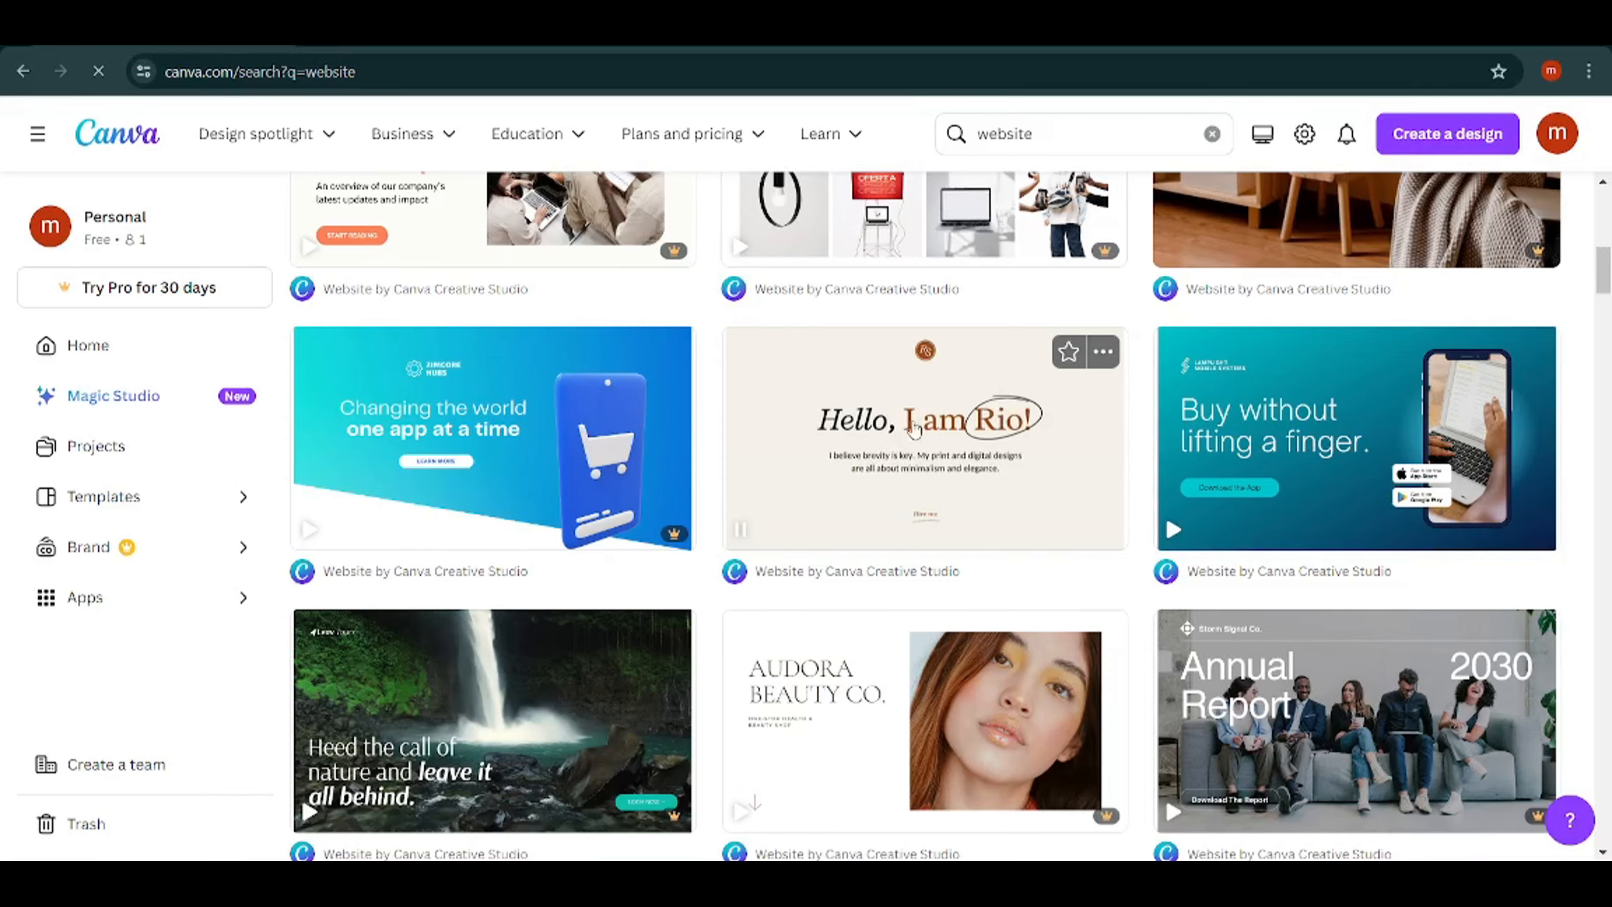
{"action": "left_click", "coordinate": [913, 426]}
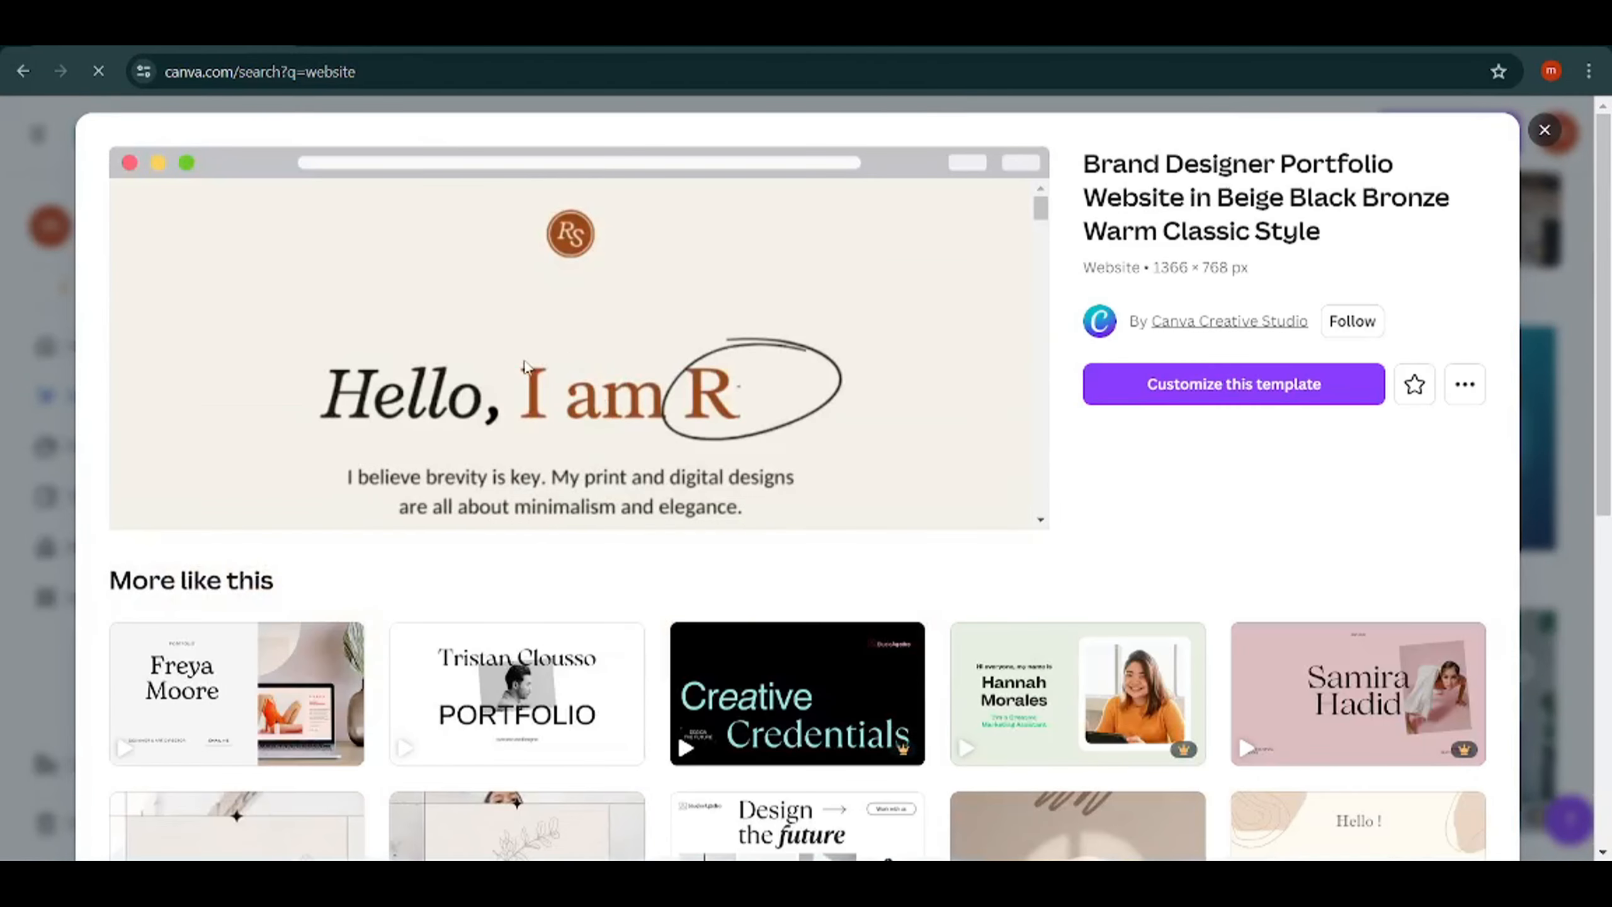
{"action": "left_click", "coordinate": [1218, 389]}
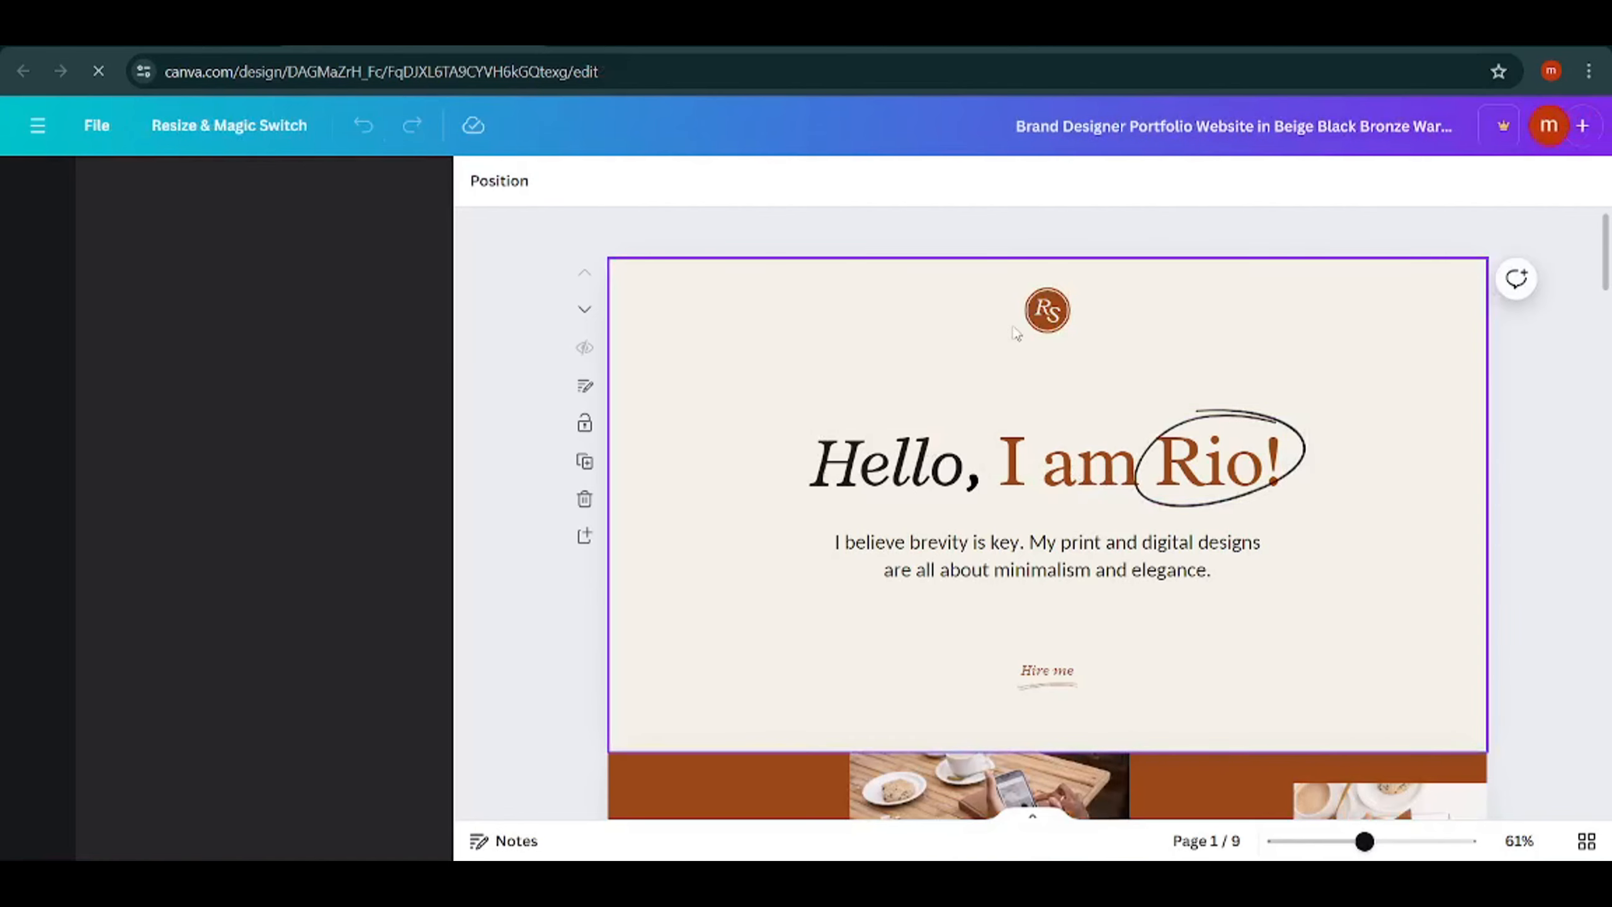
{"action": "scroll", "coordinate": [1042, 497], "scroll_direction": "down", "scroll_amount": 5}
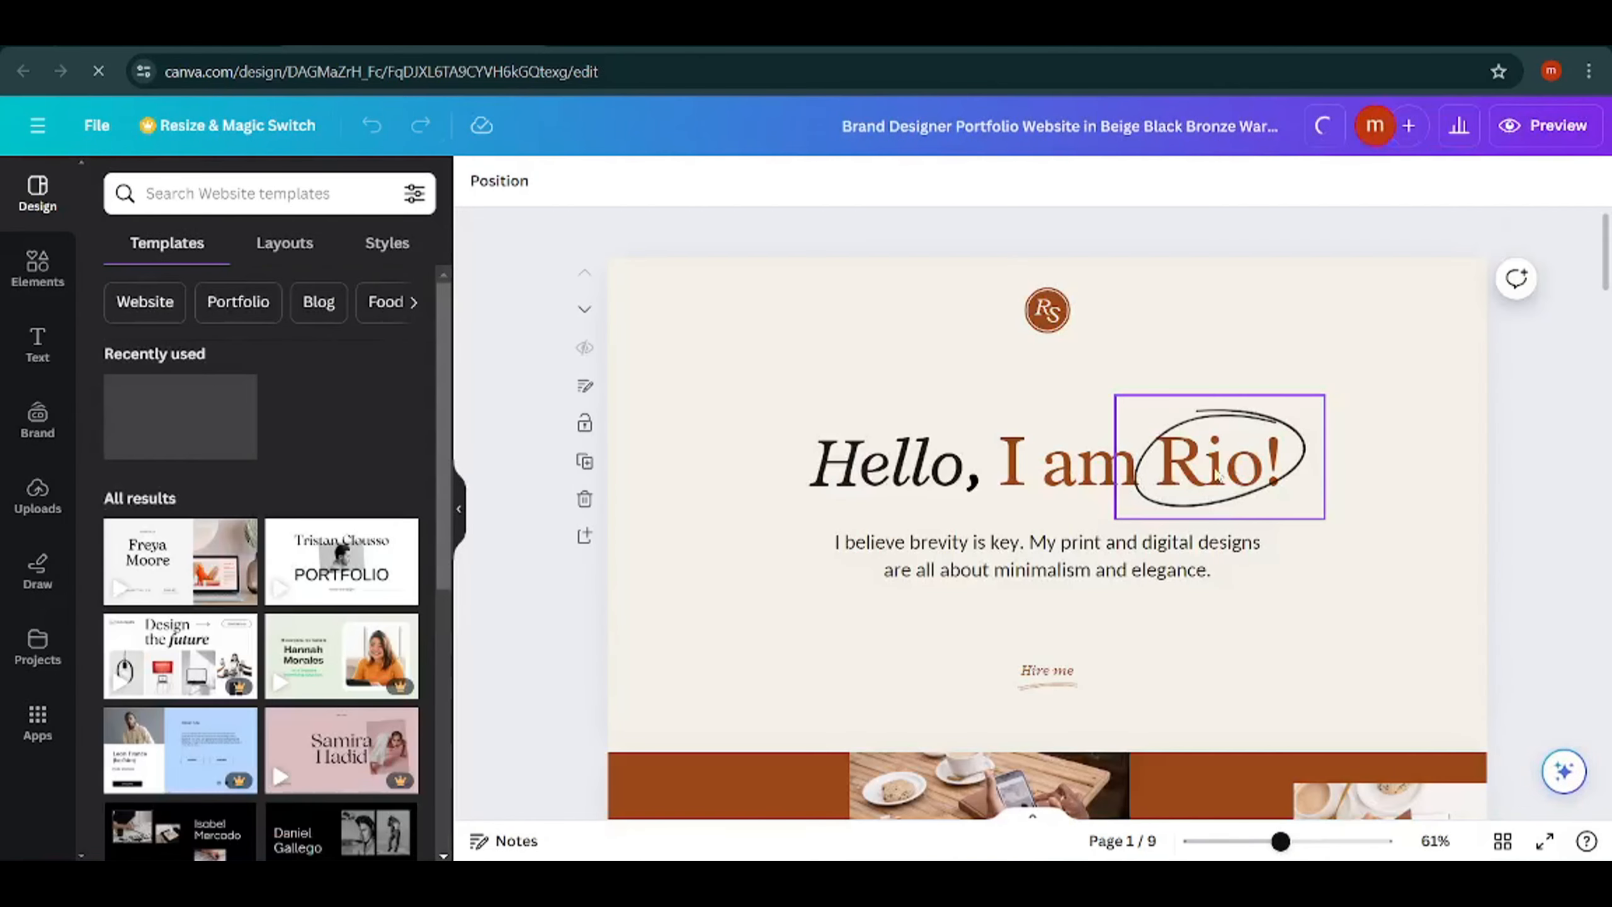
Replace the sample name in the page 1 heading with the site owner's title and name.
{"action": "double_click", "coordinate": [1084, 470]}
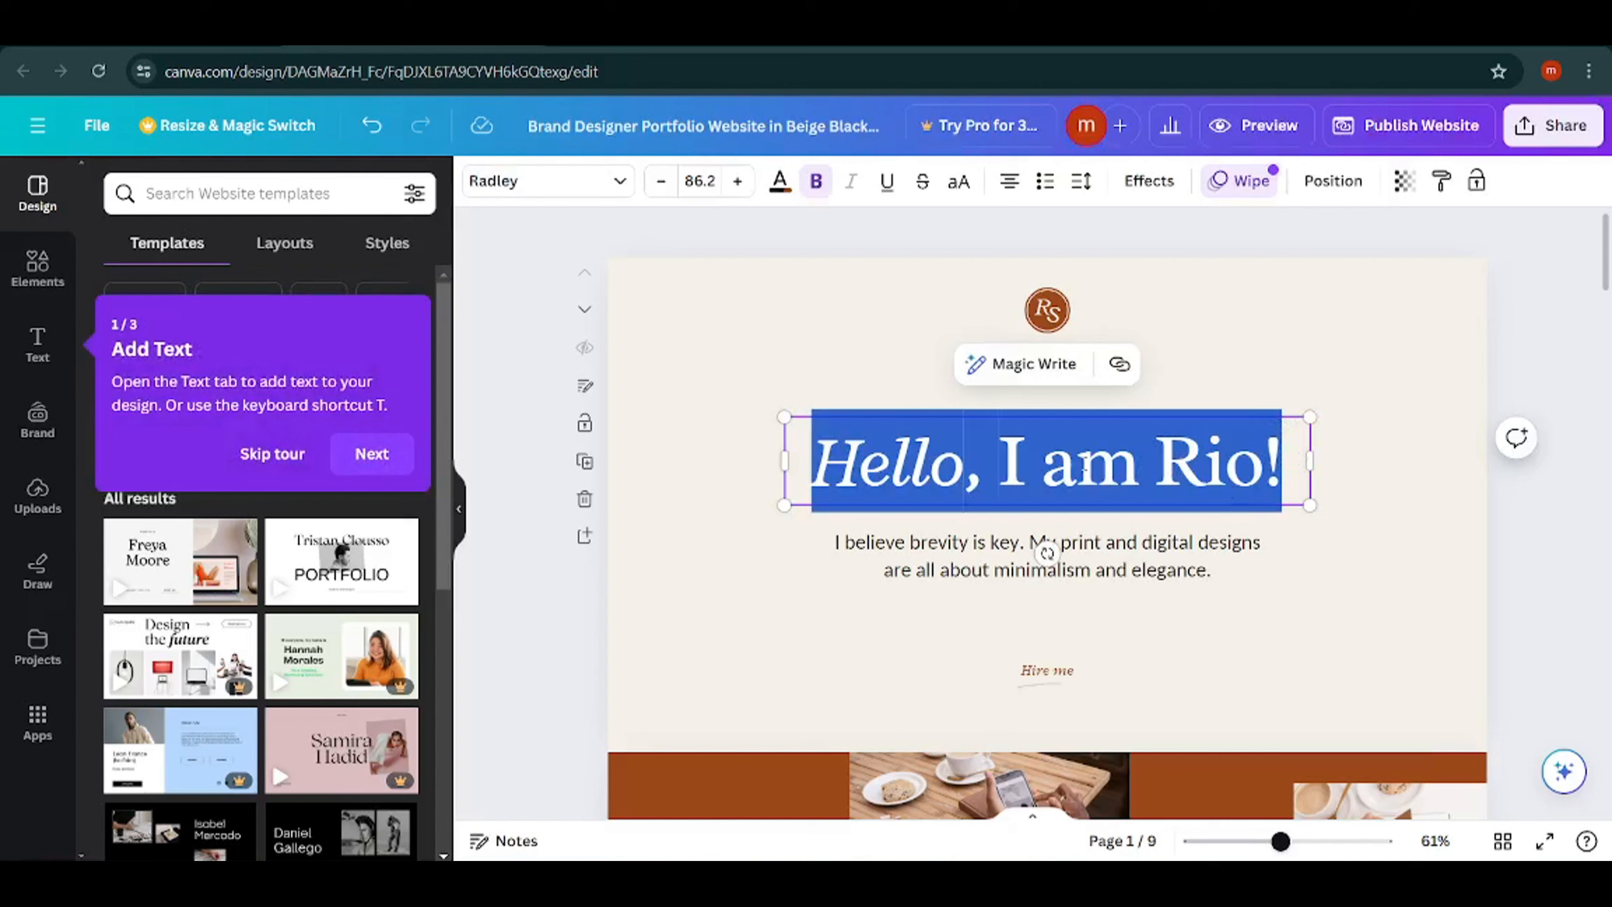
{"action": "left_click_drag", "start_coordinate": [1283, 461], "coordinate": [1161, 471]}
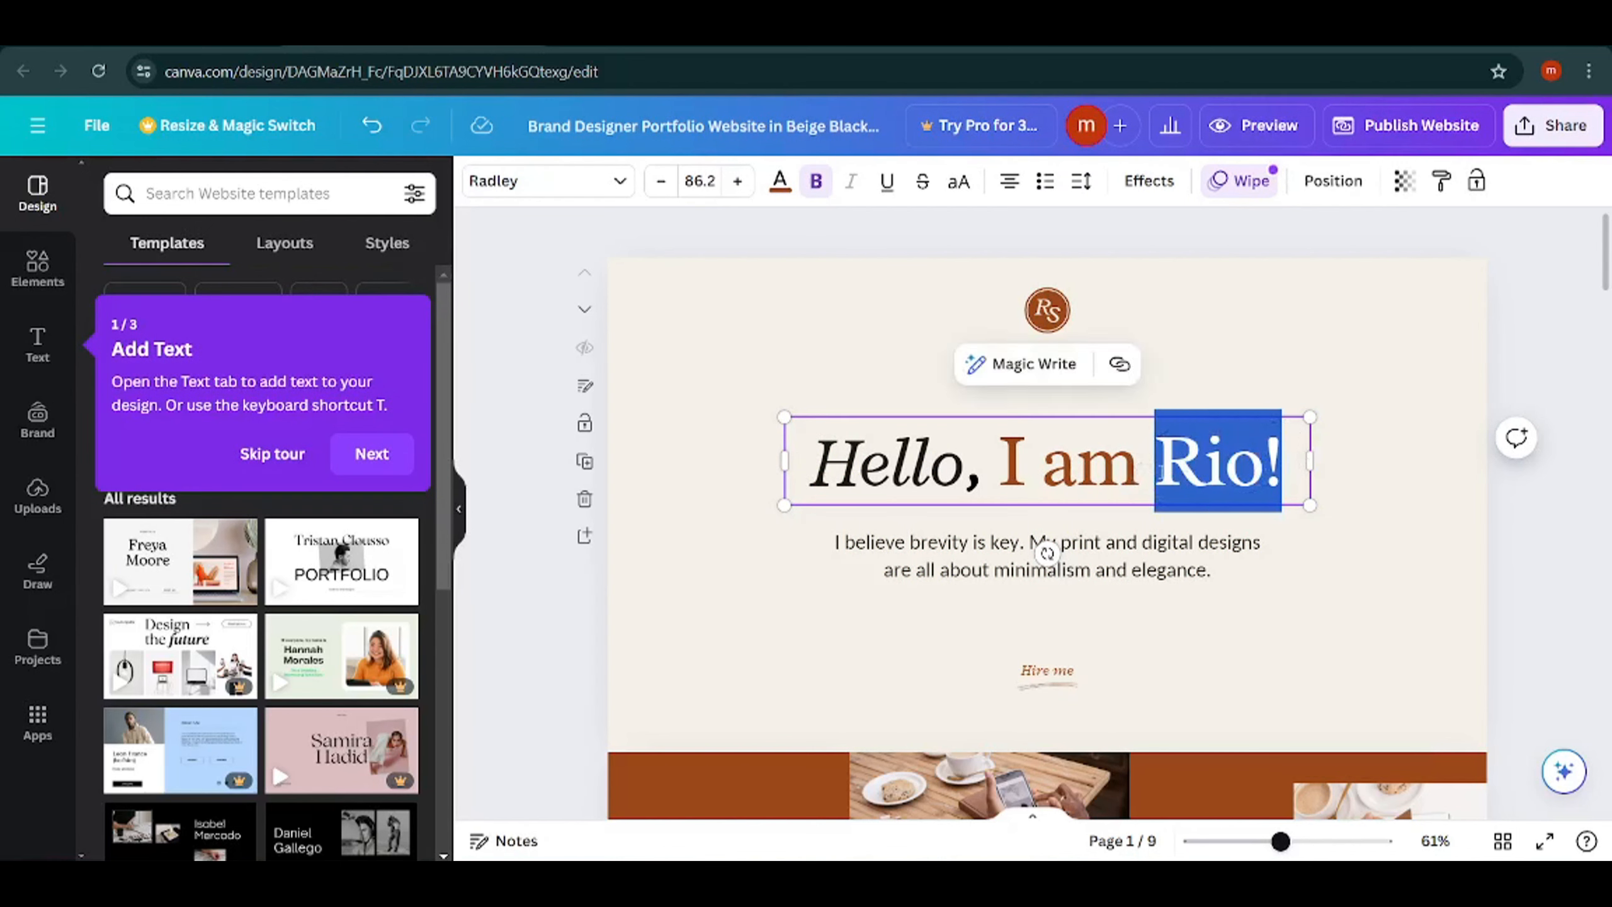
{"action": "type", "text": "Mister Ahmed"}
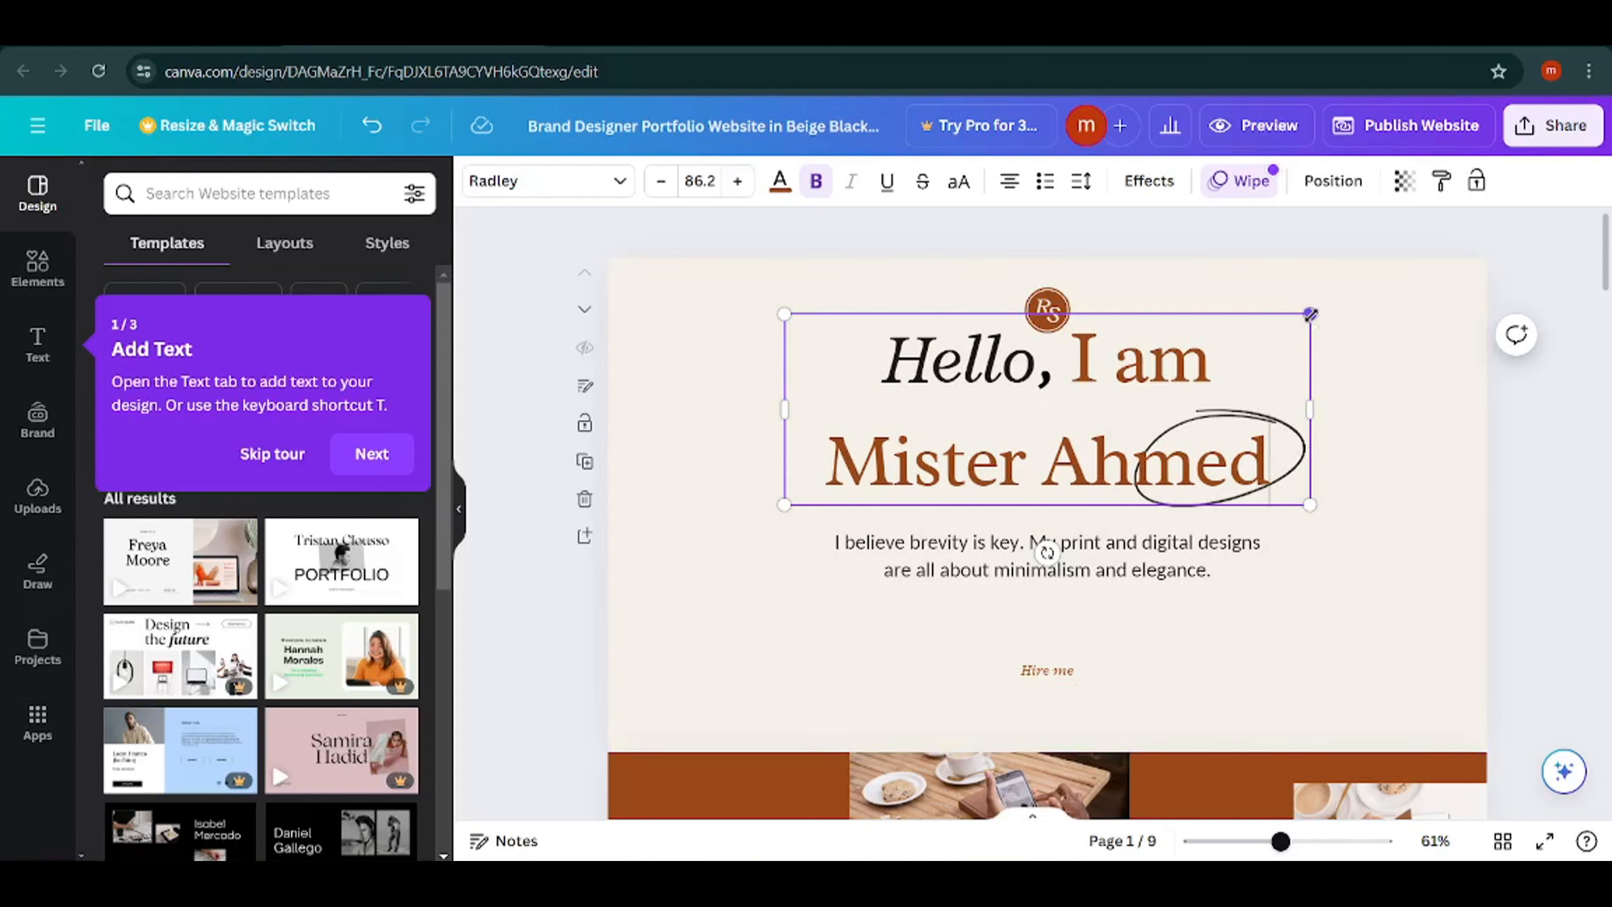
Shrink the page 1 heading to font size 65.7, widen it to fit one line, and move it slightly up.
{"action": "left_click_drag", "start_coordinate": [1302, 315], "coordinate": [1188, 363]}
{"action": "left_click_drag", "start_coordinate": [1187, 435], "coordinate": [1429, 432]}
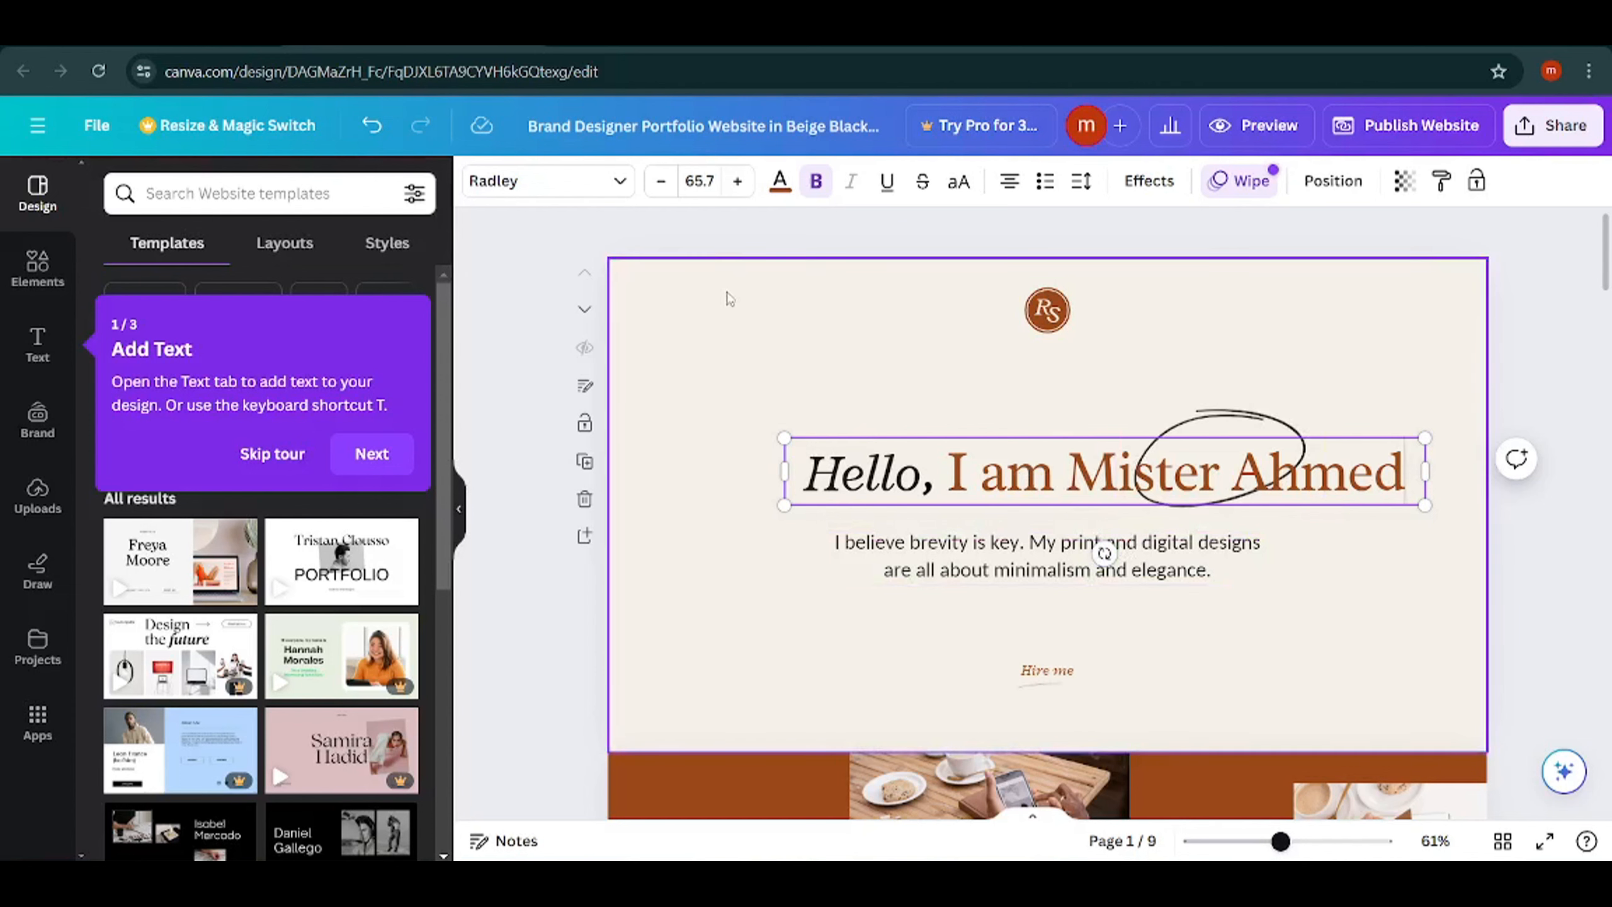
{"action": "left_click_drag", "start_coordinate": [1089, 481], "coordinate": [1073, 439]}
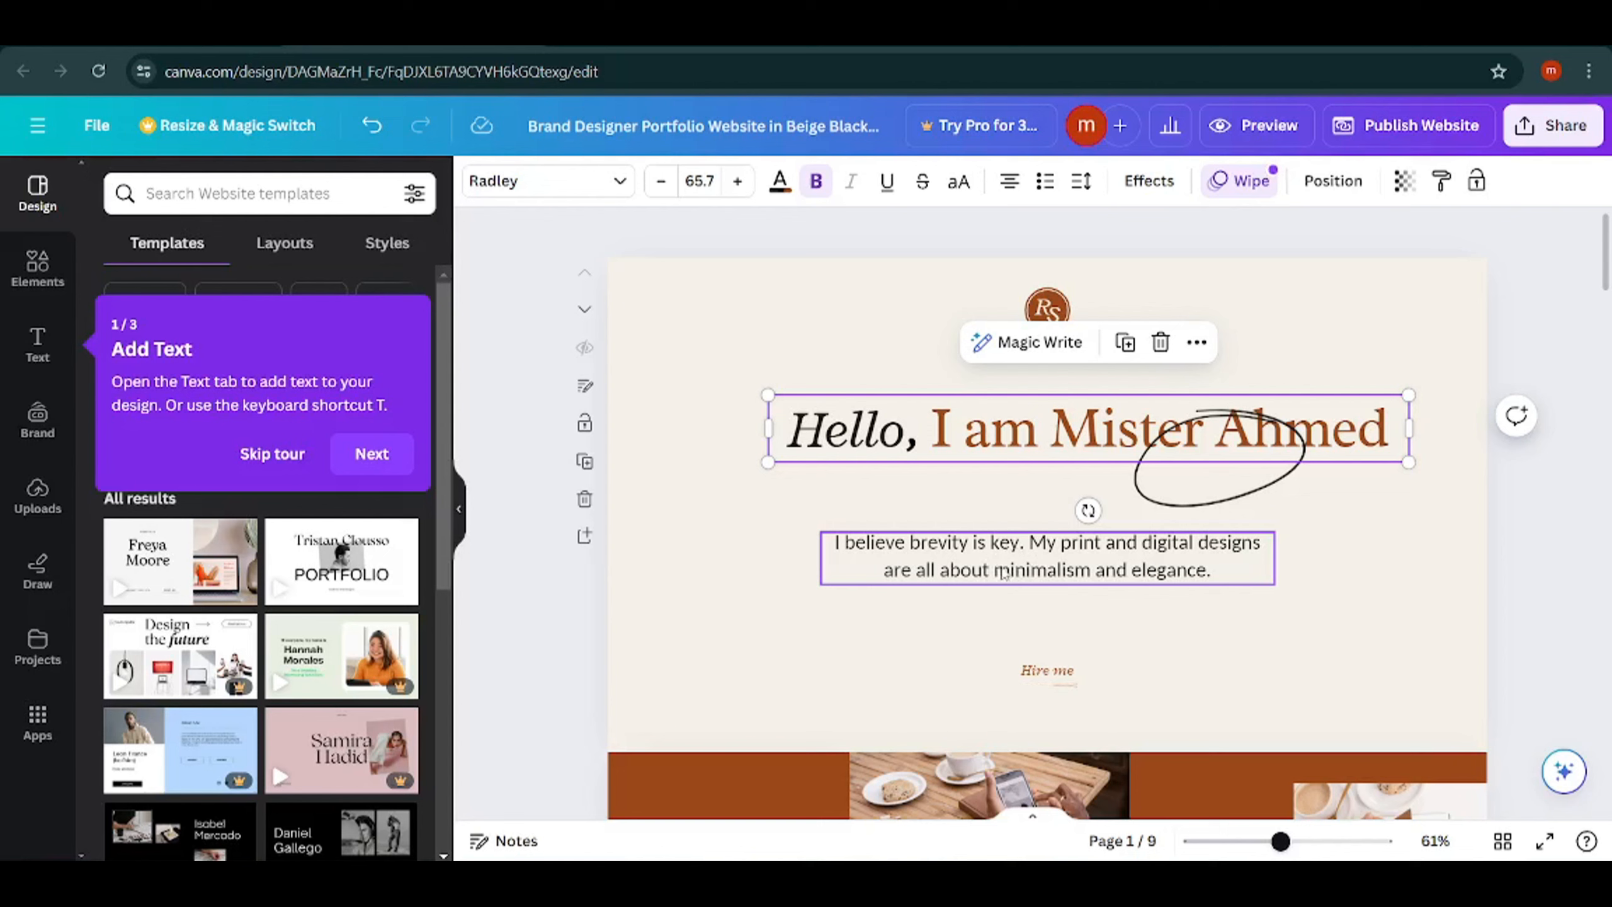
Replace the introductory paragraph below the heading with "I am a student".
{"action": "double_click", "coordinate": [1045, 557]}
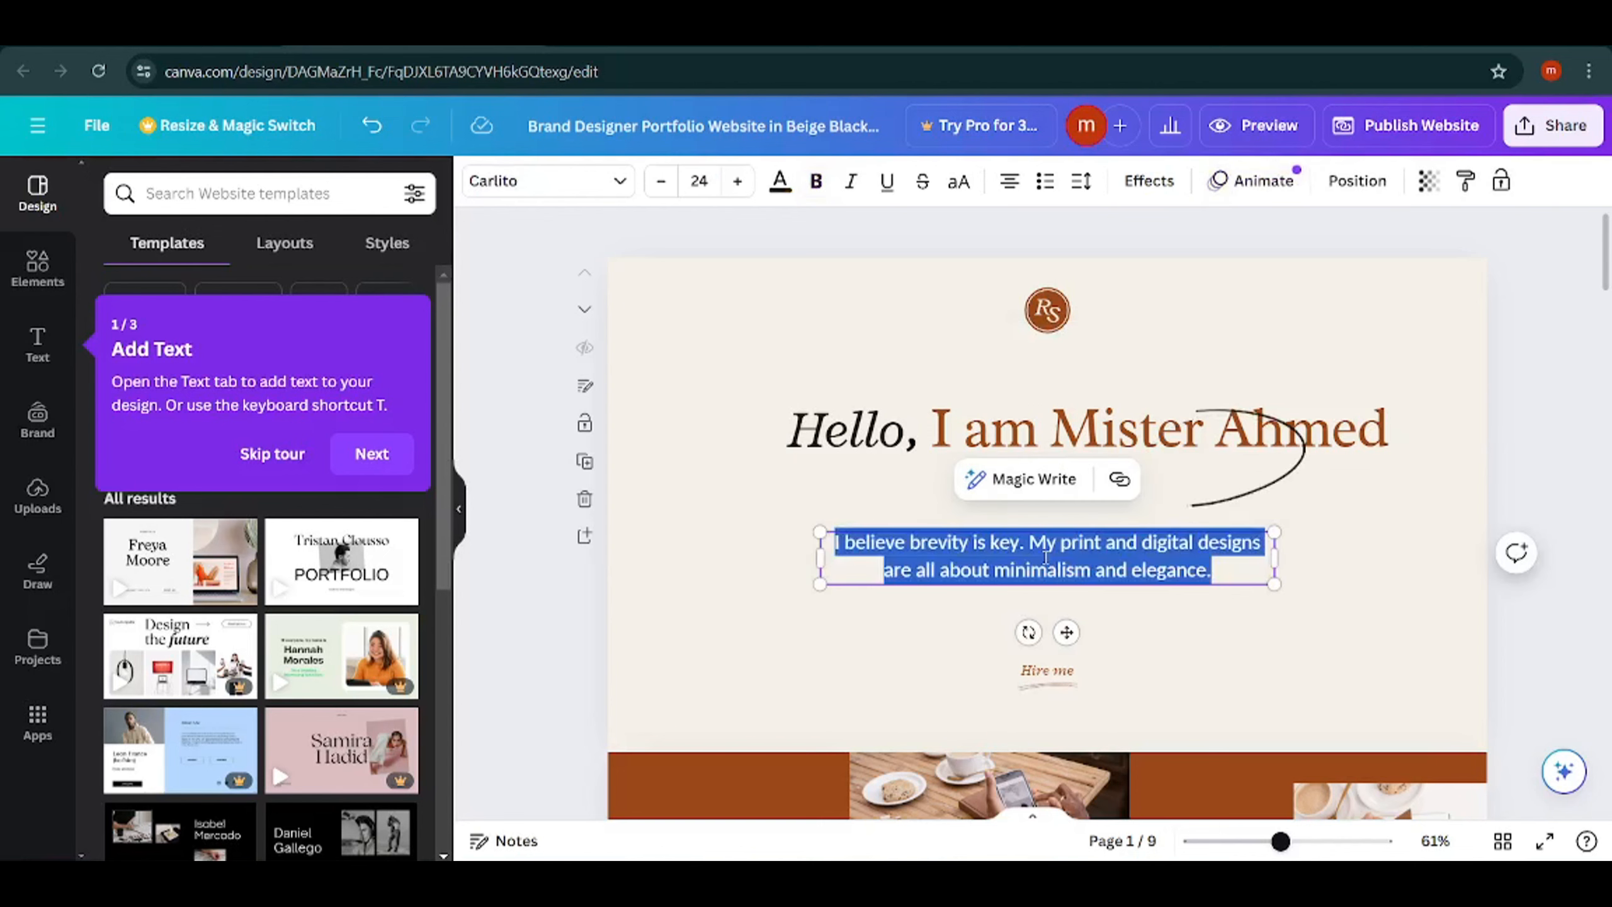
{"action": "key", "text": "BackSpace"}
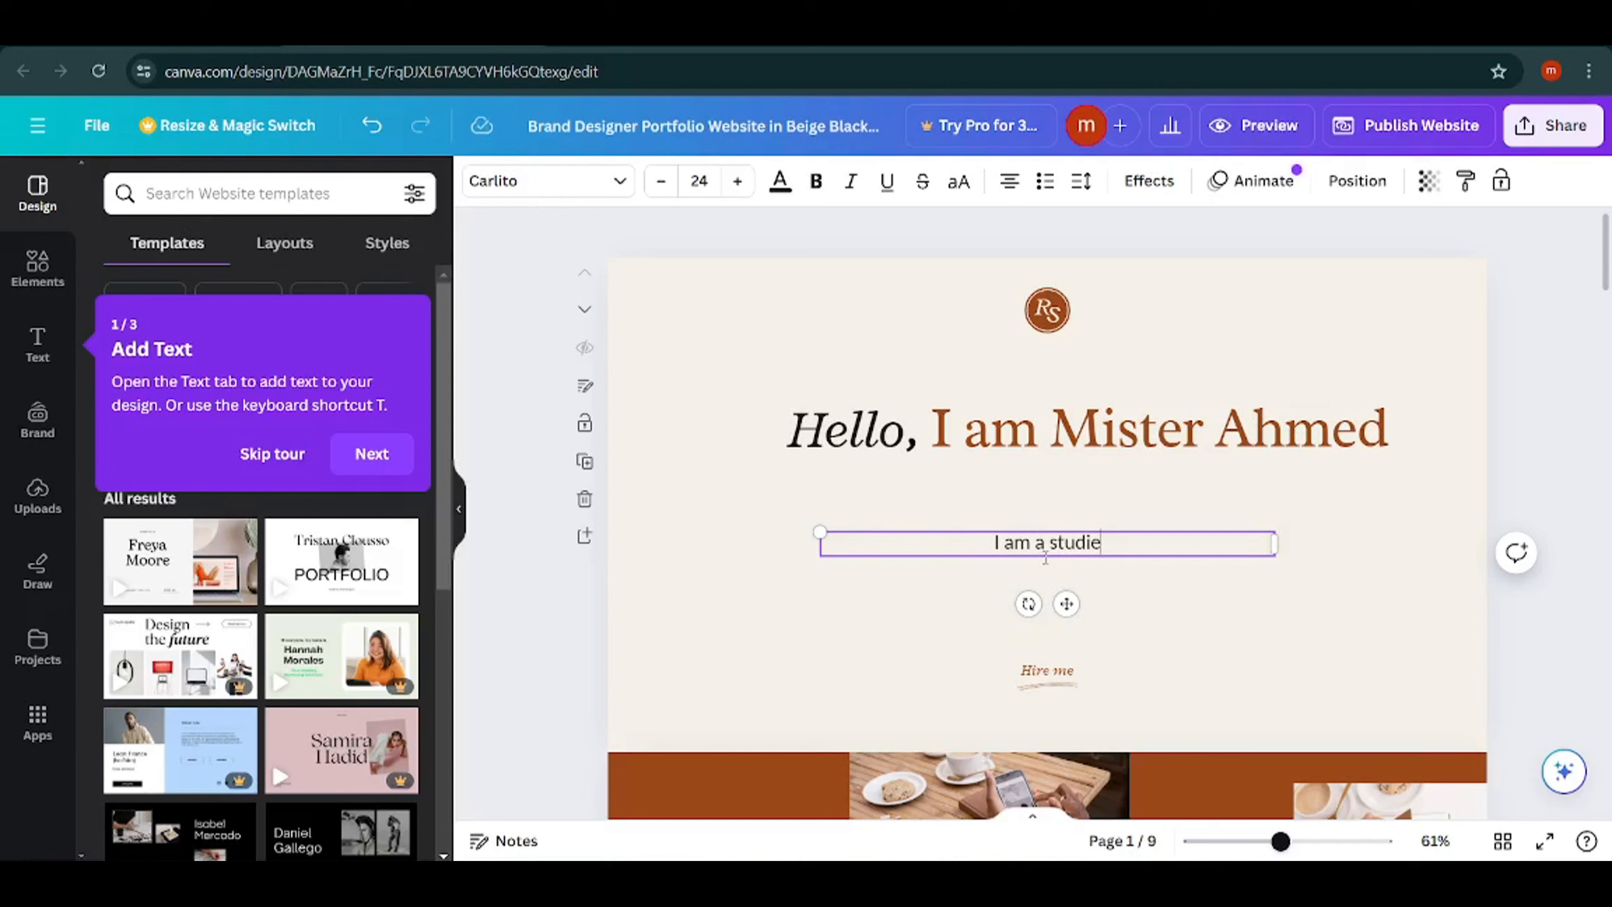
{"action": "type", "text": "I am a studie"}
{"action": "key", "text": "BackSpace"}
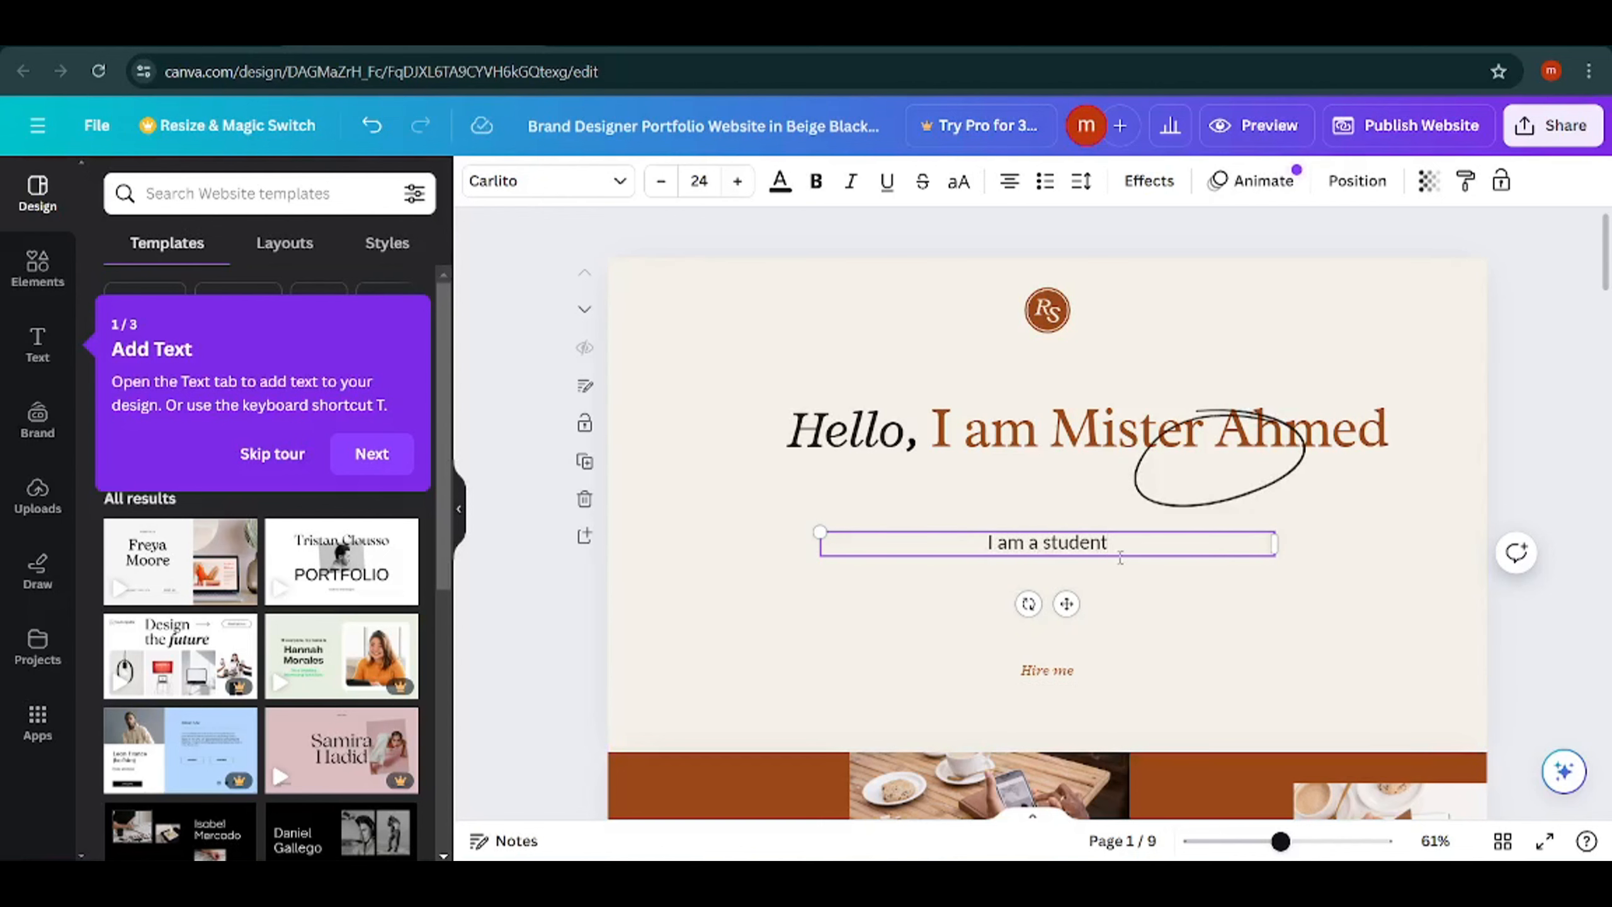
{"action": "left_click", "coordinate": [723, 439]}
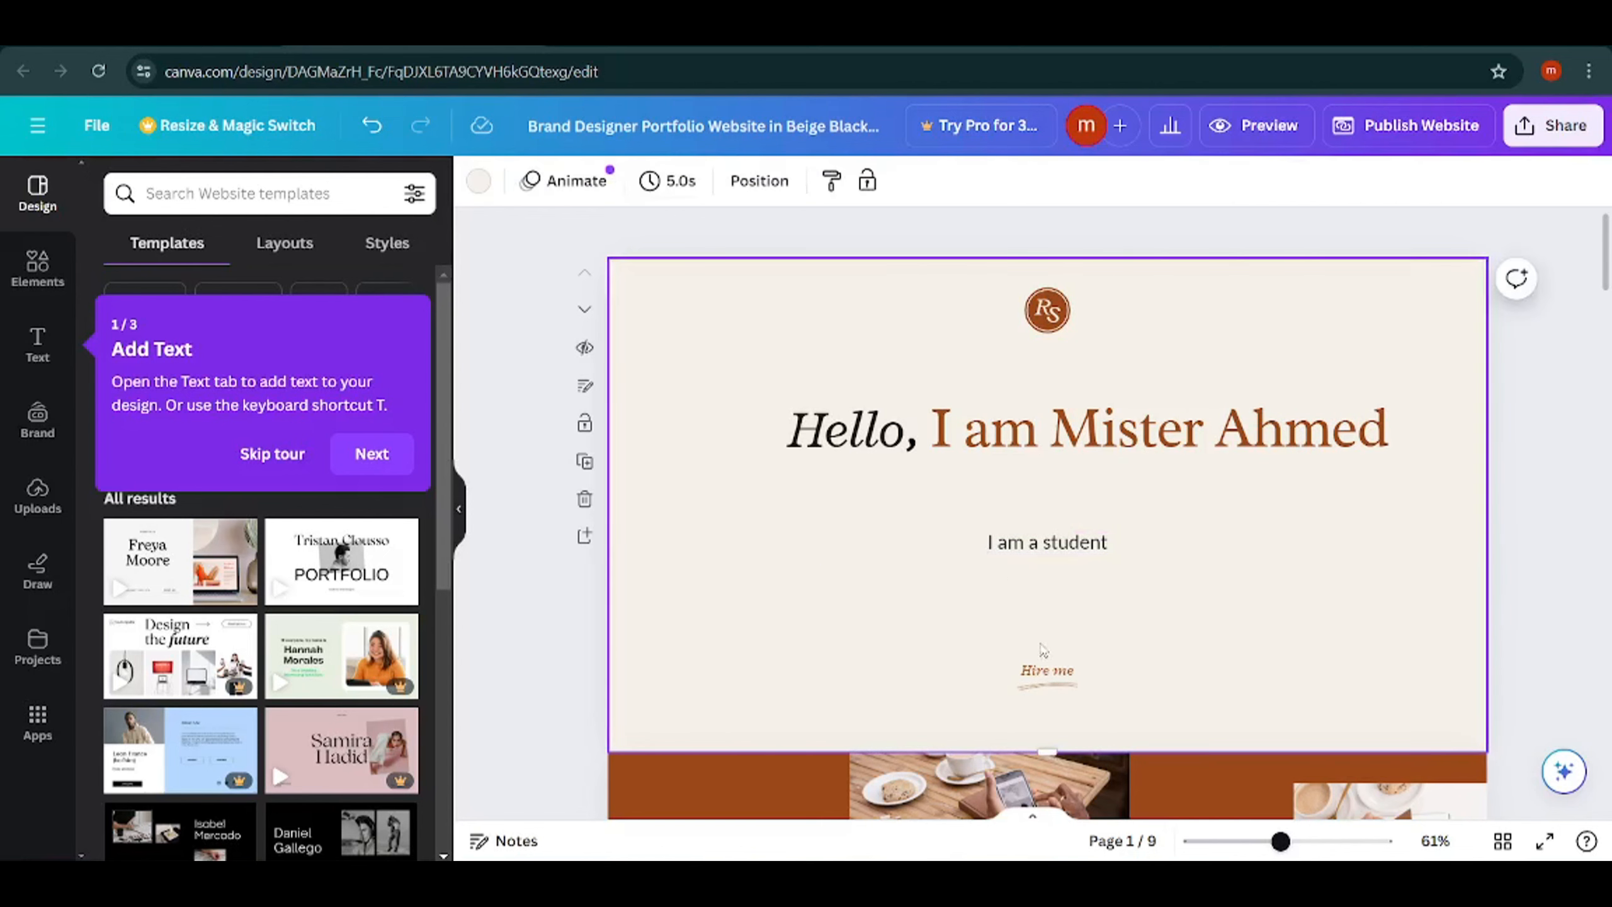
Select the top photo on page 2 and open the elements library, skipping the introductory tour.
{"action": "scroll", "coordinate": [1167, 608], "scroll_direction": "down", "scroll_amount": 5}
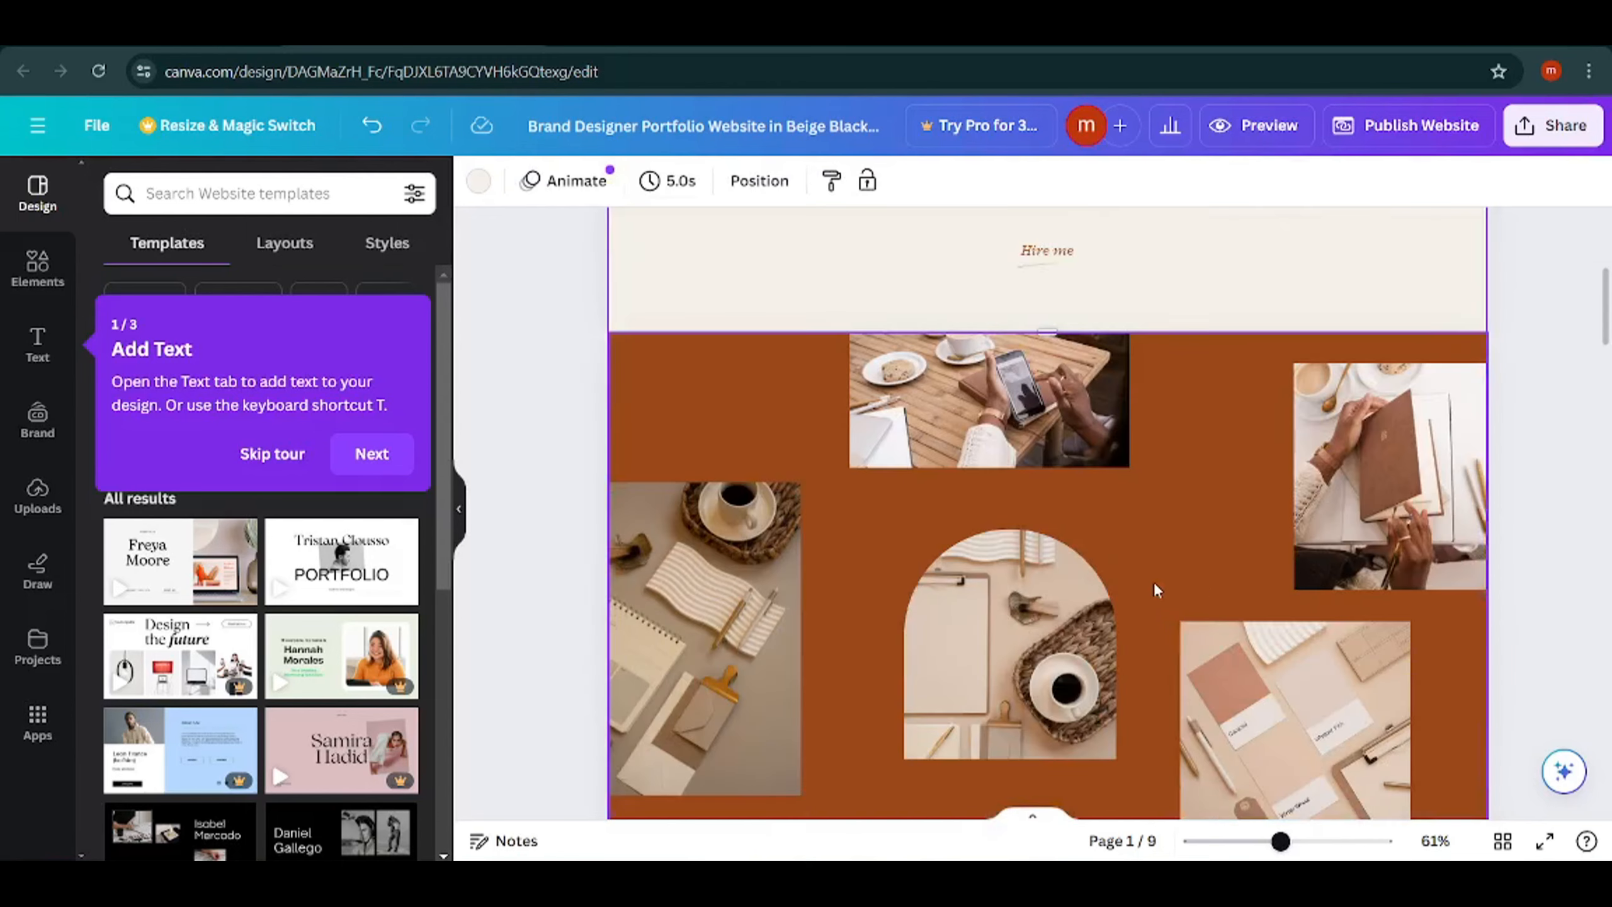
{"action": "scroll", "coordinate": [813, 522], "scroll_direction": "up", "scroll_amount": 5}
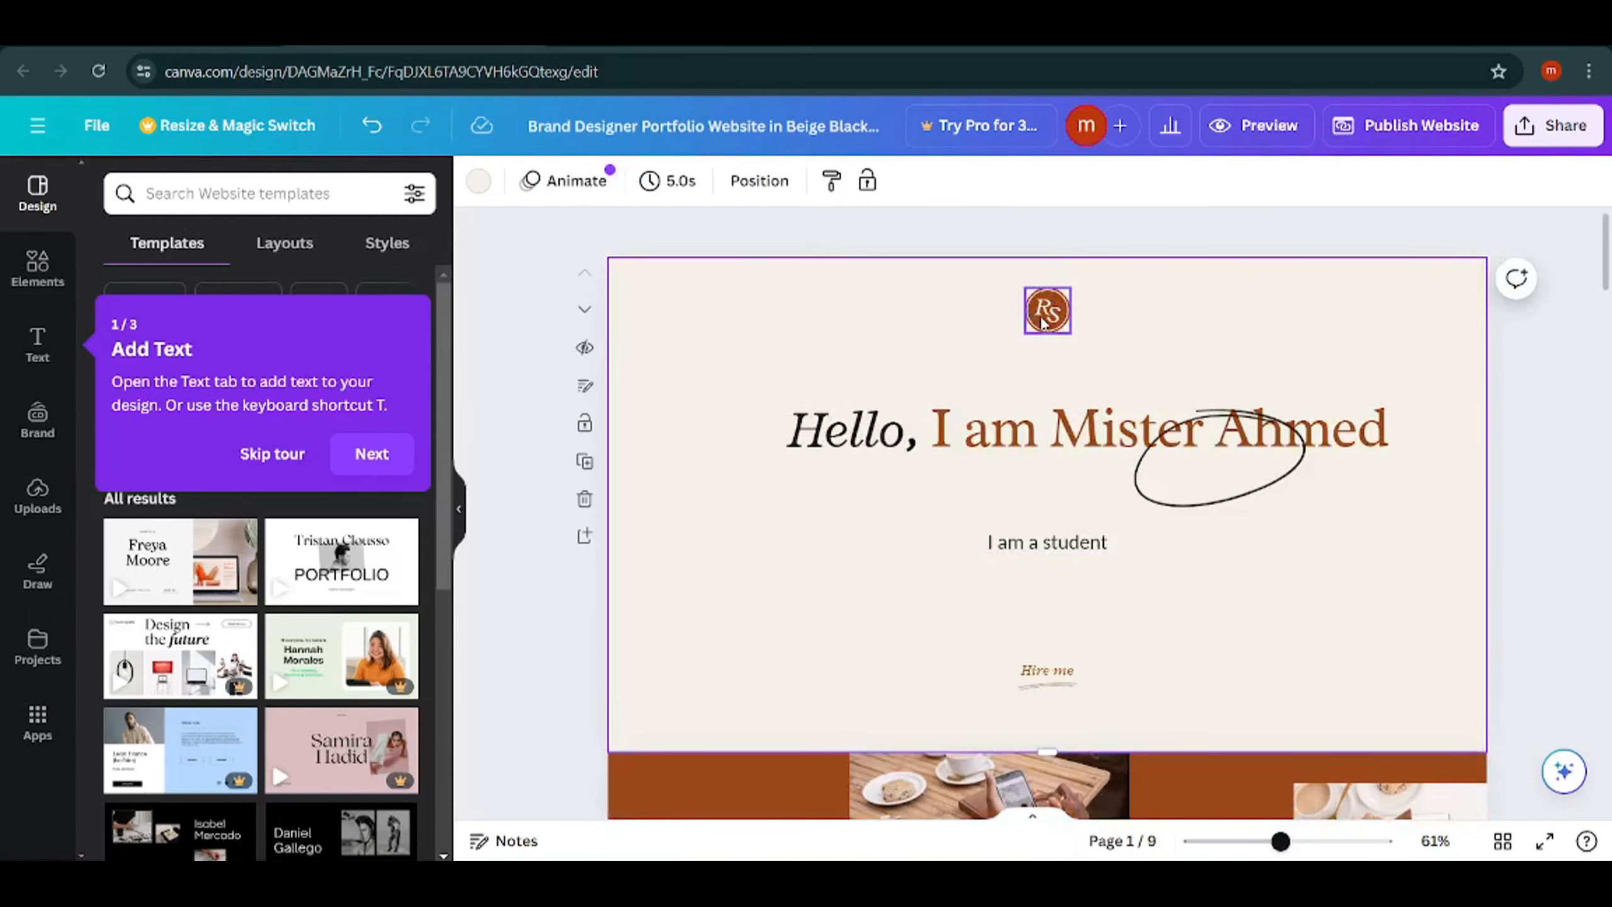
{"action": "scroll", "coordinate": [994, 510], "scroll_direction": "down", "scroll_amount": 5}
{"action": "scroll", "coordinate": [951, 514], "scroll_direction": "up", "scroll_amount": 3}
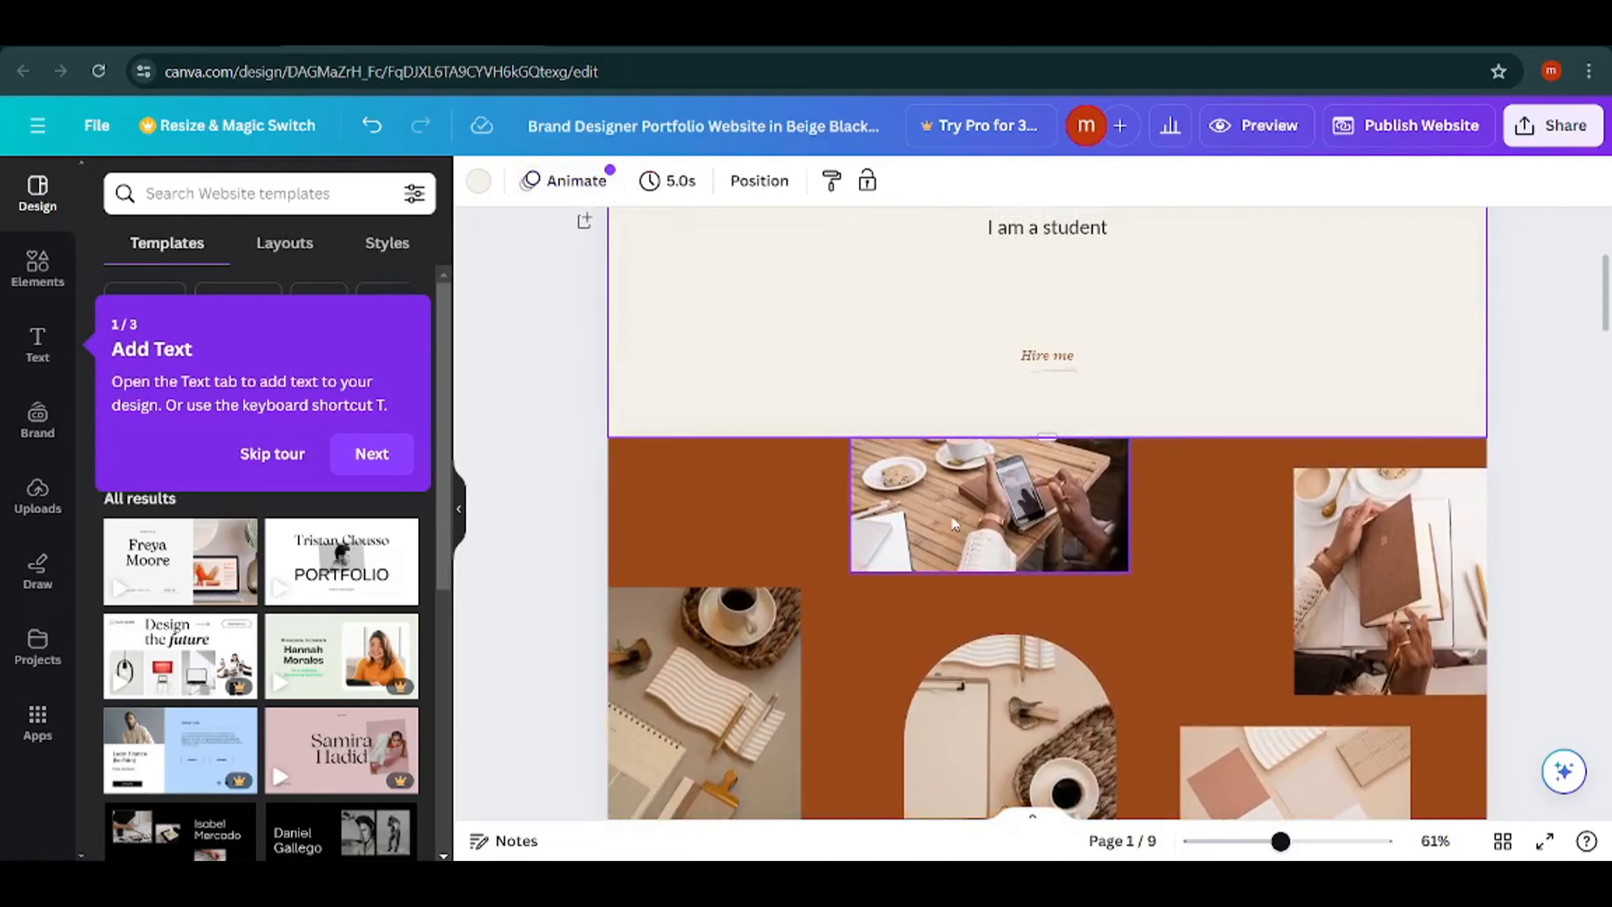
{"action": "left_click", "coordinate": [960, 511]}
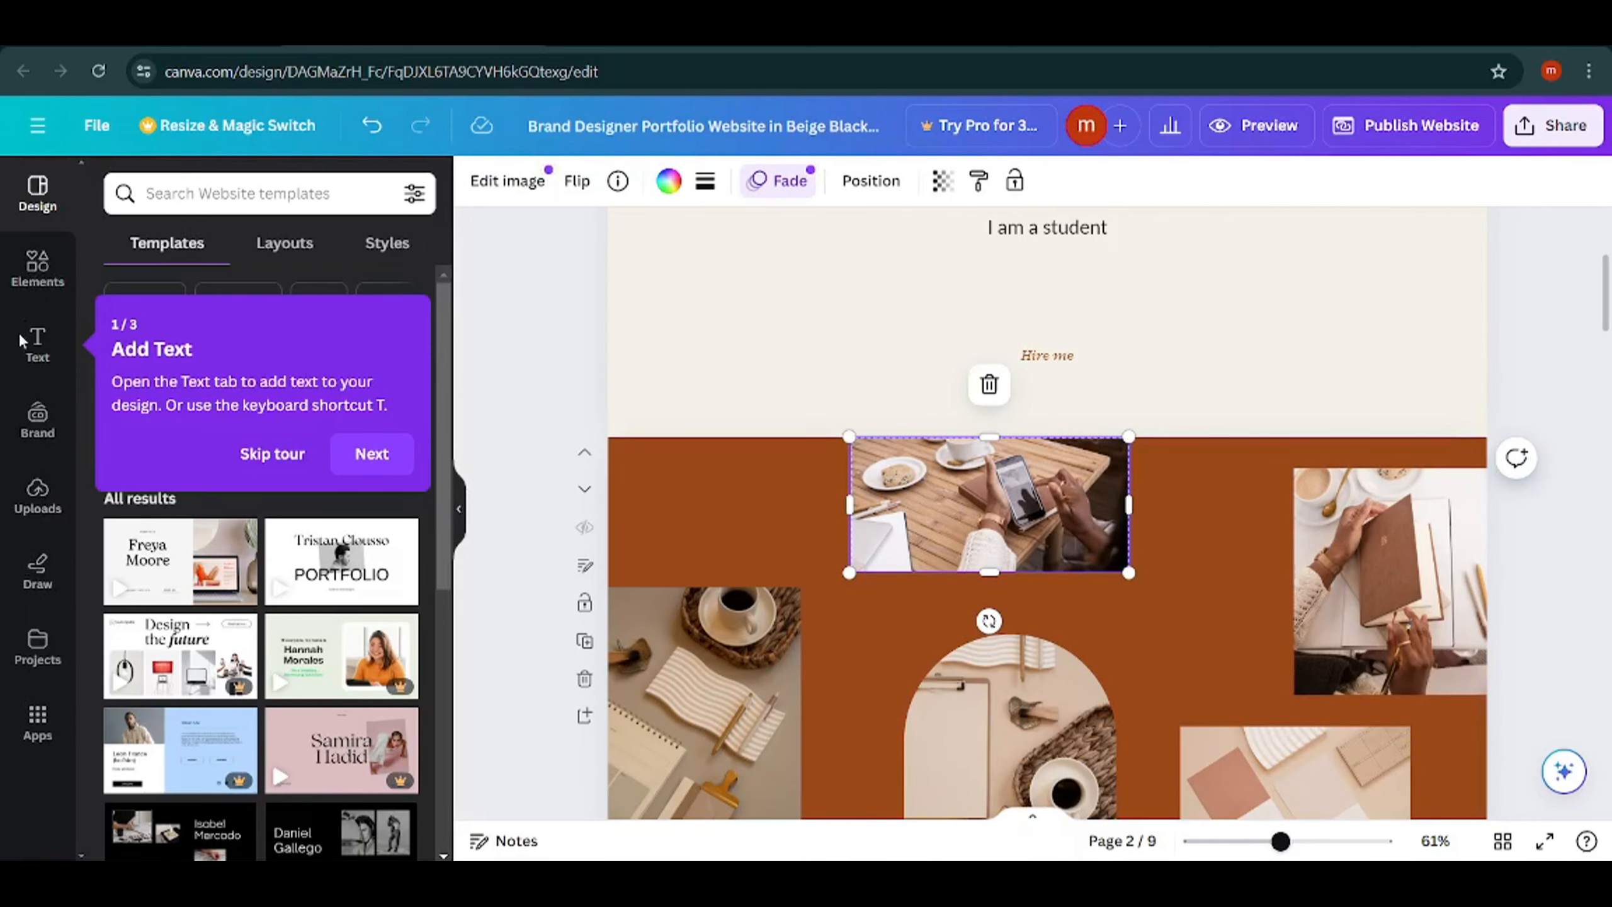
{"action": "left_click", "coordinate": [26, 263]}
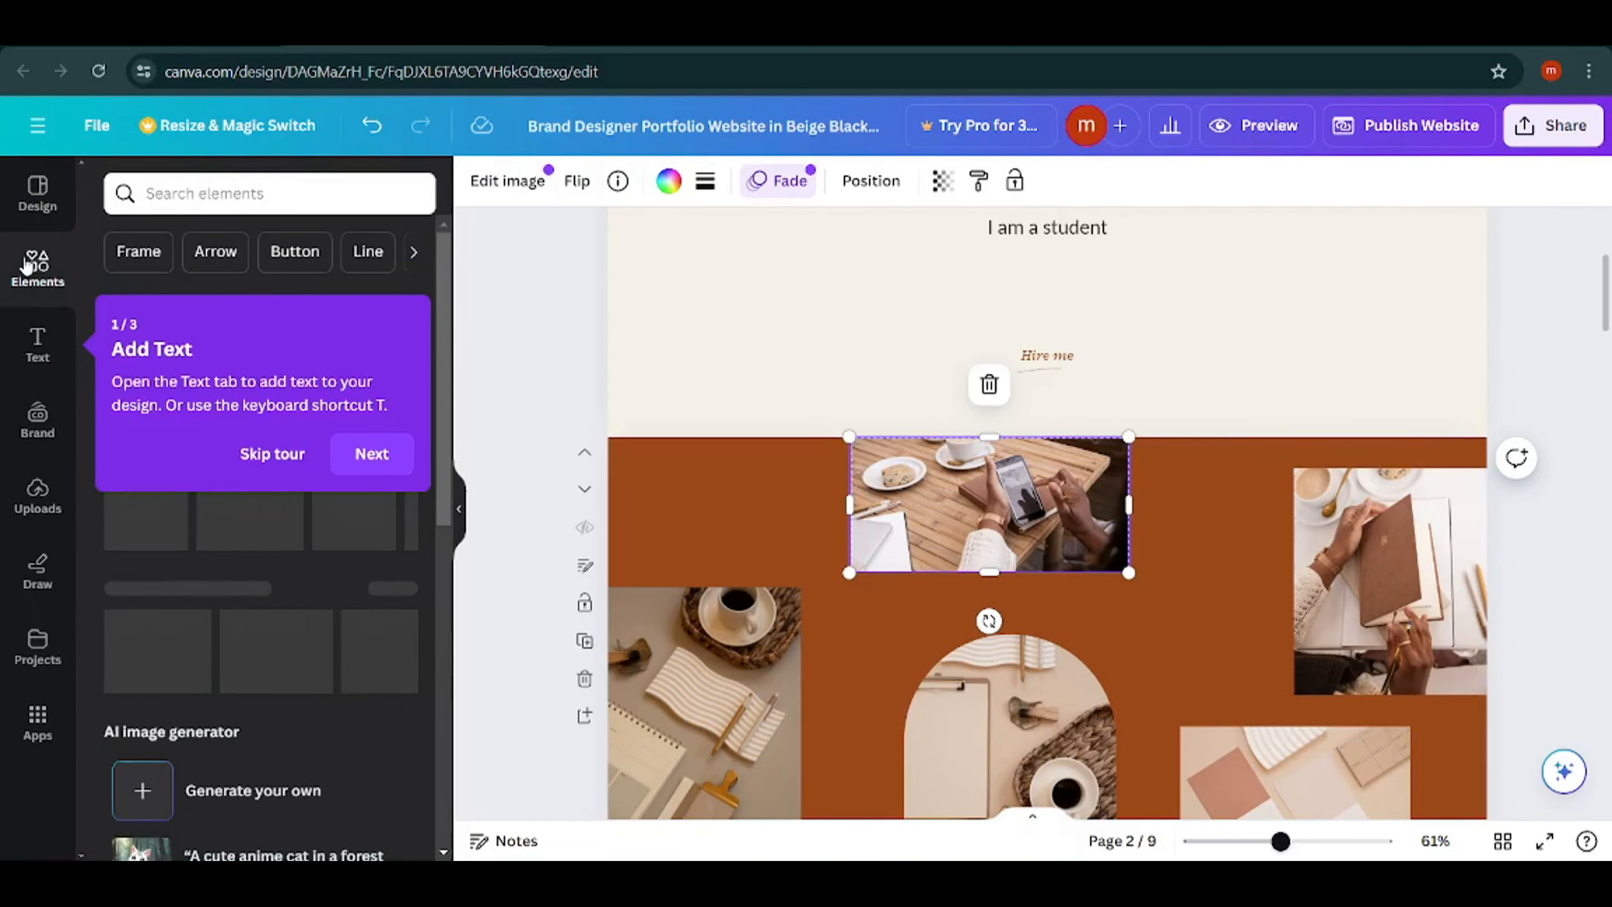
{"action": "left_click", "coordinate": [267, 454]}
Show all stock photos and search them for "education".
{"action": "scroll", "coordinate": [264, 579], "scroll_direction": "down", "scroll_amount": 10}
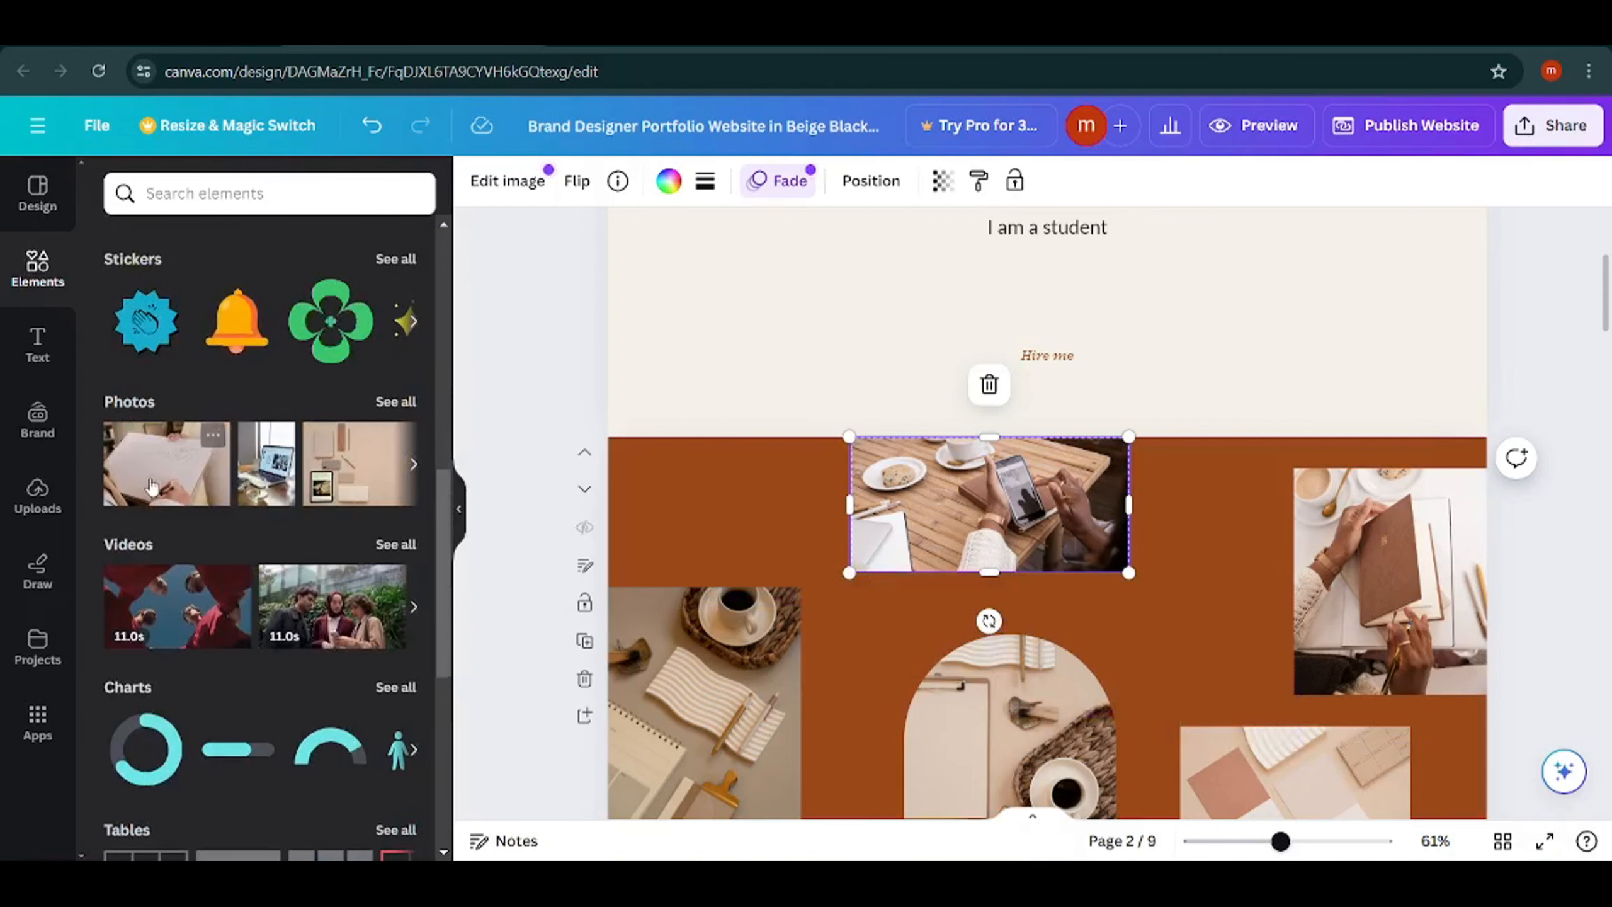
{"action": "left_click", "coordinate": [400, 401]}
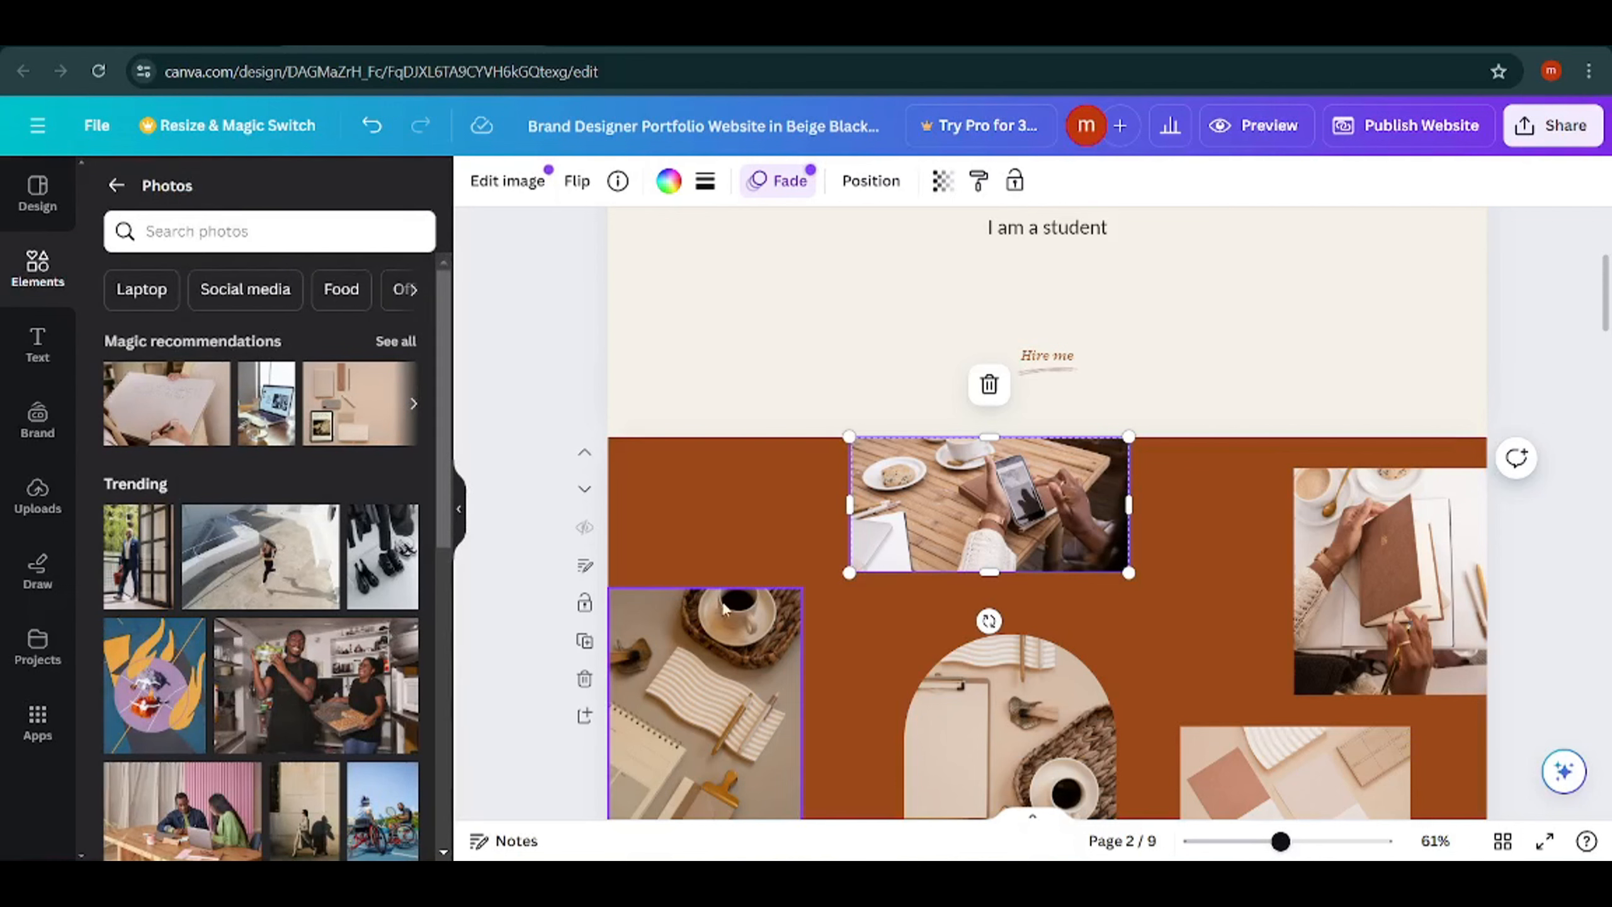
{"action": "left_click", "coordinate": [236, 229]}
{"action": "type", "text": "ed"}
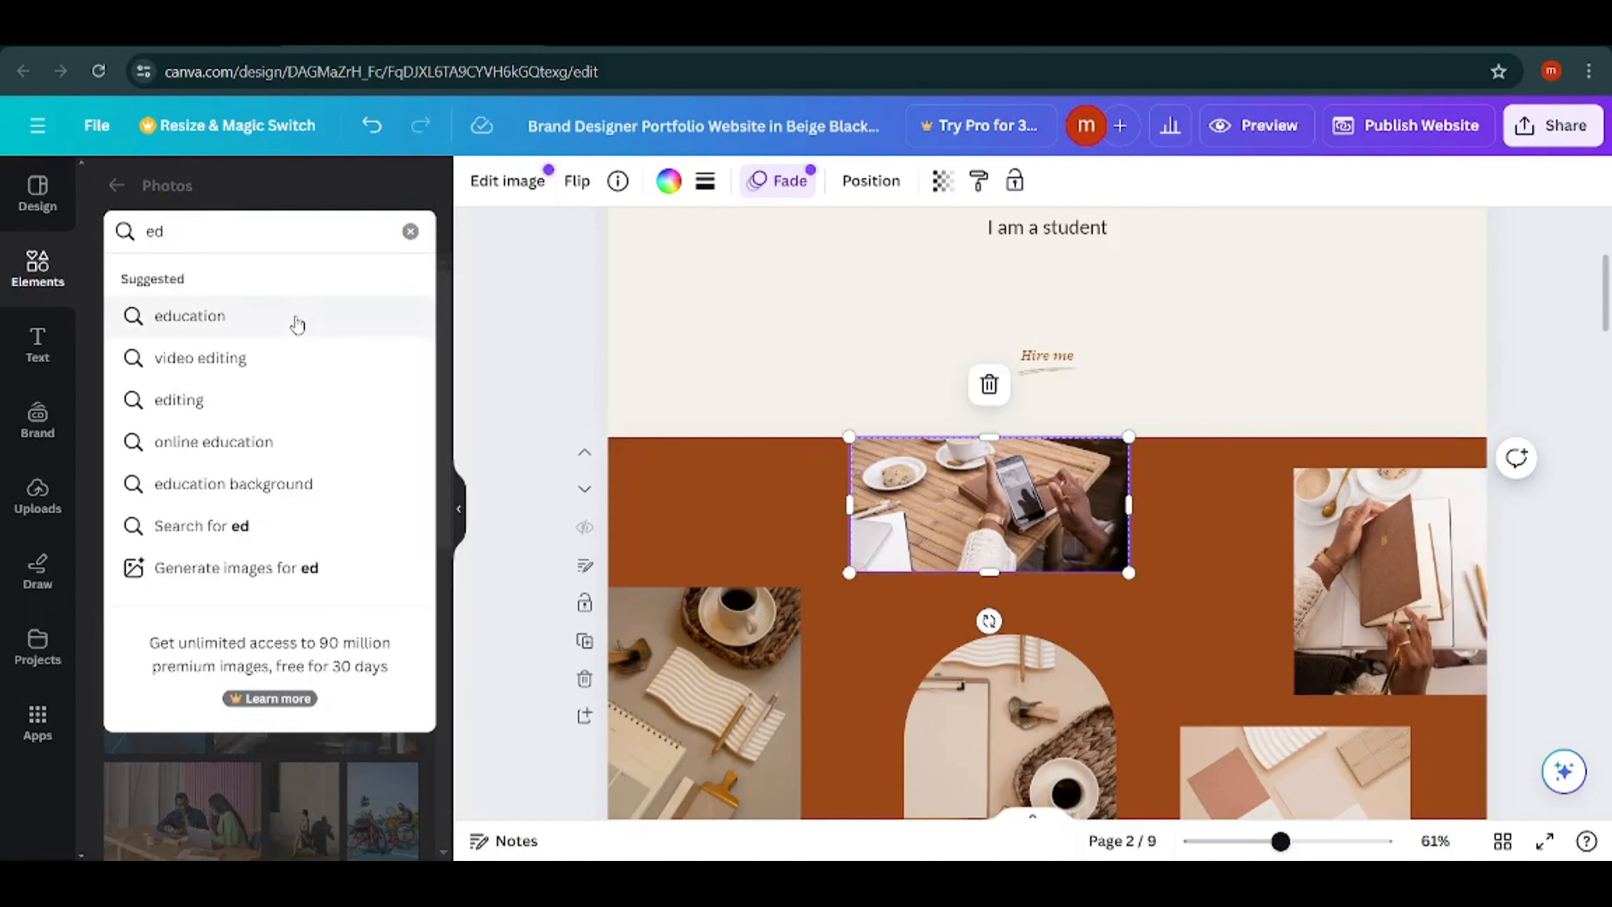
{"action": "left_click", "coordinate": [189, 316]}
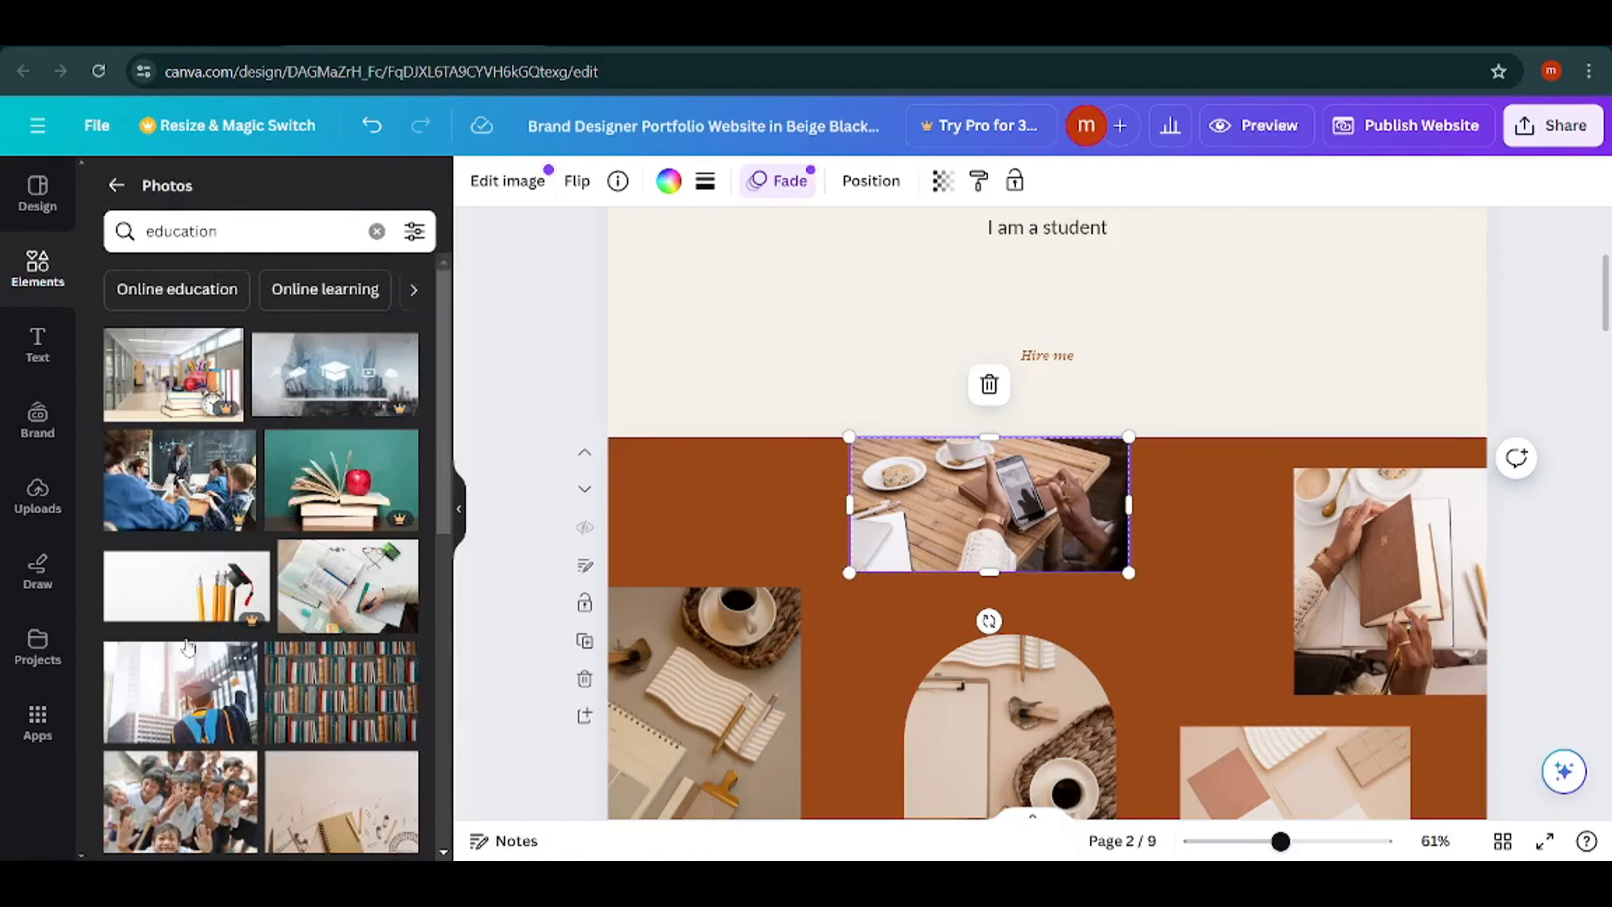
Insert the photo of the graduate in cap and gown on page 2, shrink it, and move it to the section's upper-left area.
{"action": "left_click", "coordinate": [143, 691]}
{"action": "scroll", "coordinate": [1294, 424], "scroll_direction": "down", "scroll_amount": 5}
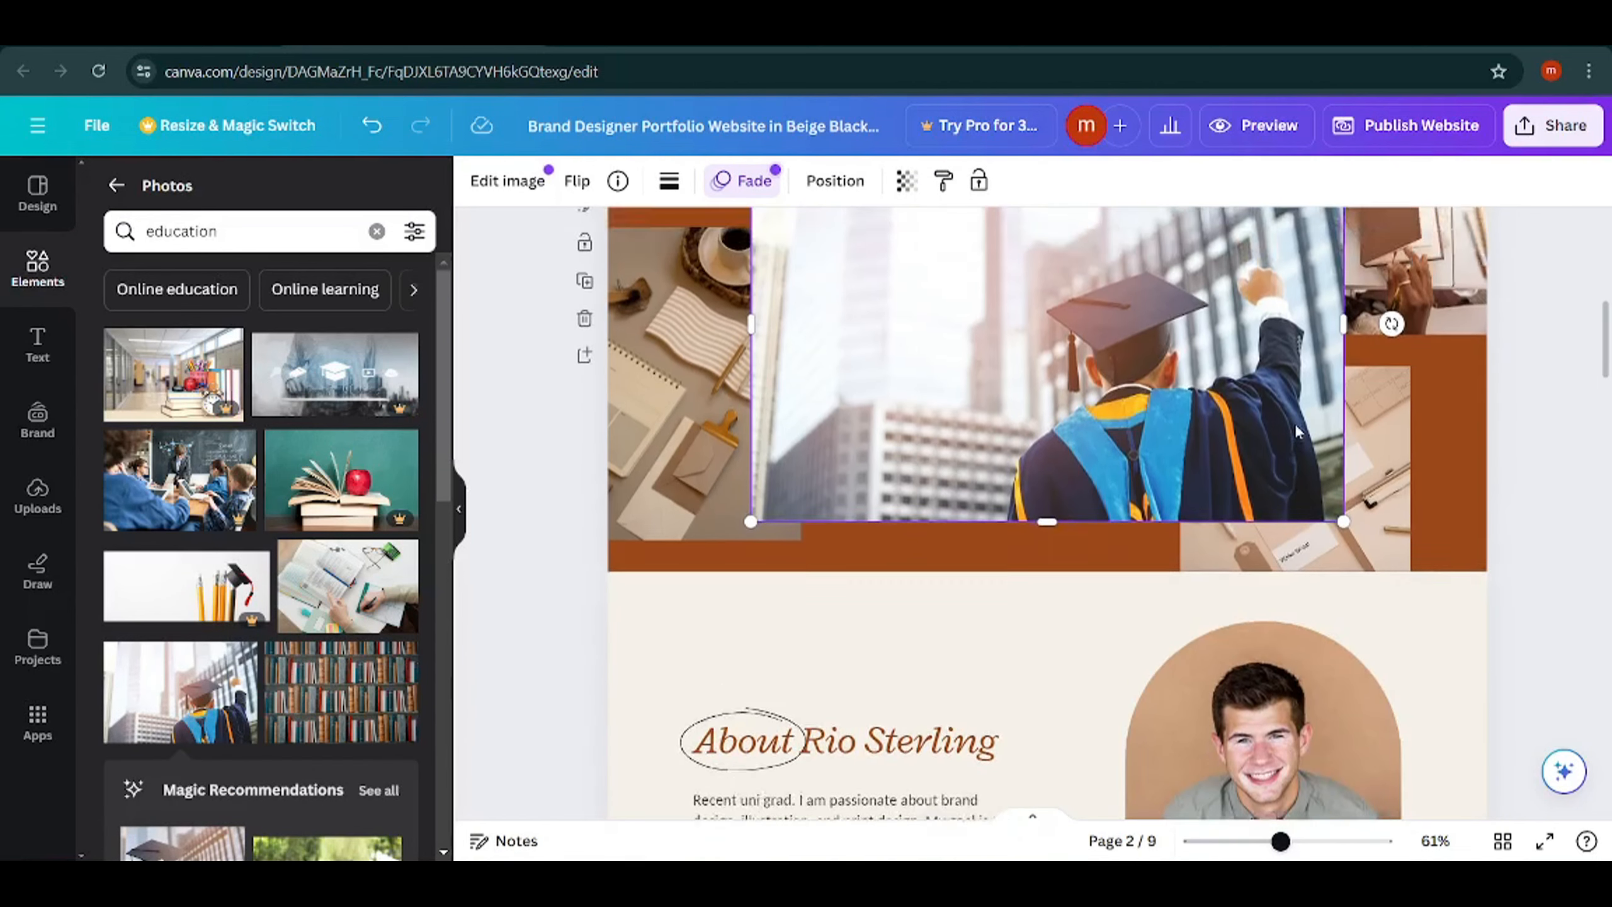
{"action": "scroll", "coordinate": [1294, 424], "scroll_direction": "up", "scroll_amount": 4}
{"action": "left_click_drag", "start_coordinate": [1341, 776], "coordinate": [1033, 560]}
{"action": "left_click_drag", "start_coordinate": [945, 470], "coordinate": [806, 438]}
Delete the phone-and-coffee image from the top photo grid on page 2 and fill that grid with the graduate photo.
{"action": "left_click", "coordinate": [1030, 405]}
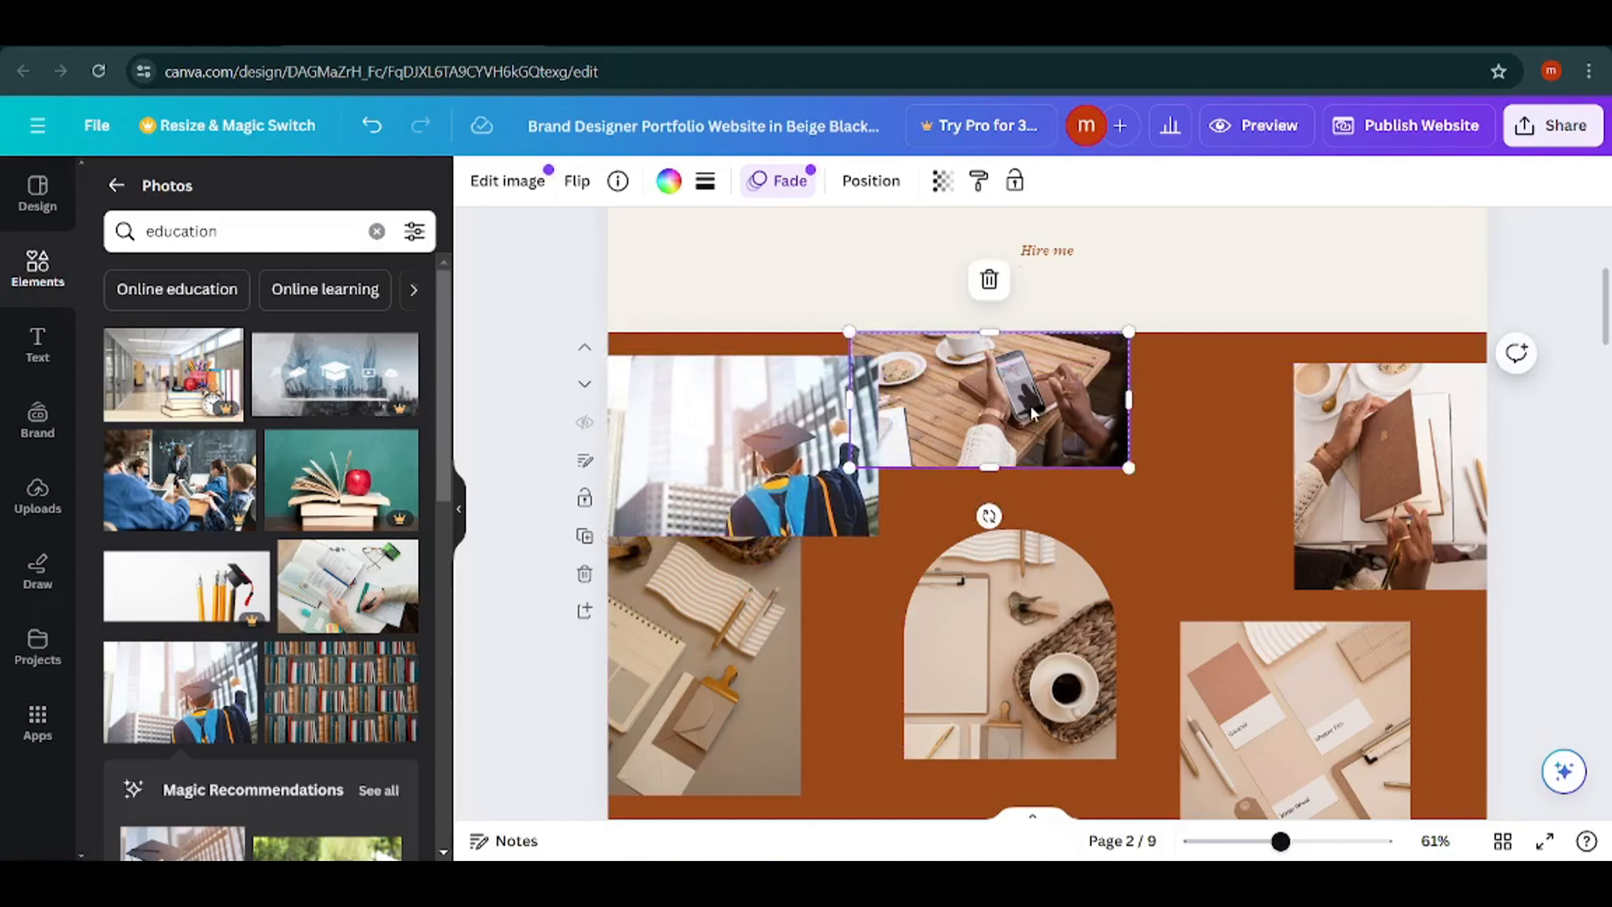
{"action": "left_click", "coordinate": [988, 280]}
{"action": "left_click", "coordinate": [988, 291]}
{"action": "left_click", "coordinate": [990, 311]}
{"action": "left_click_drag", "start_coordinate": [916, 447], "coordinate": [980, 496]}
{"action": "left_click", "coordinate": [1054, 330]}
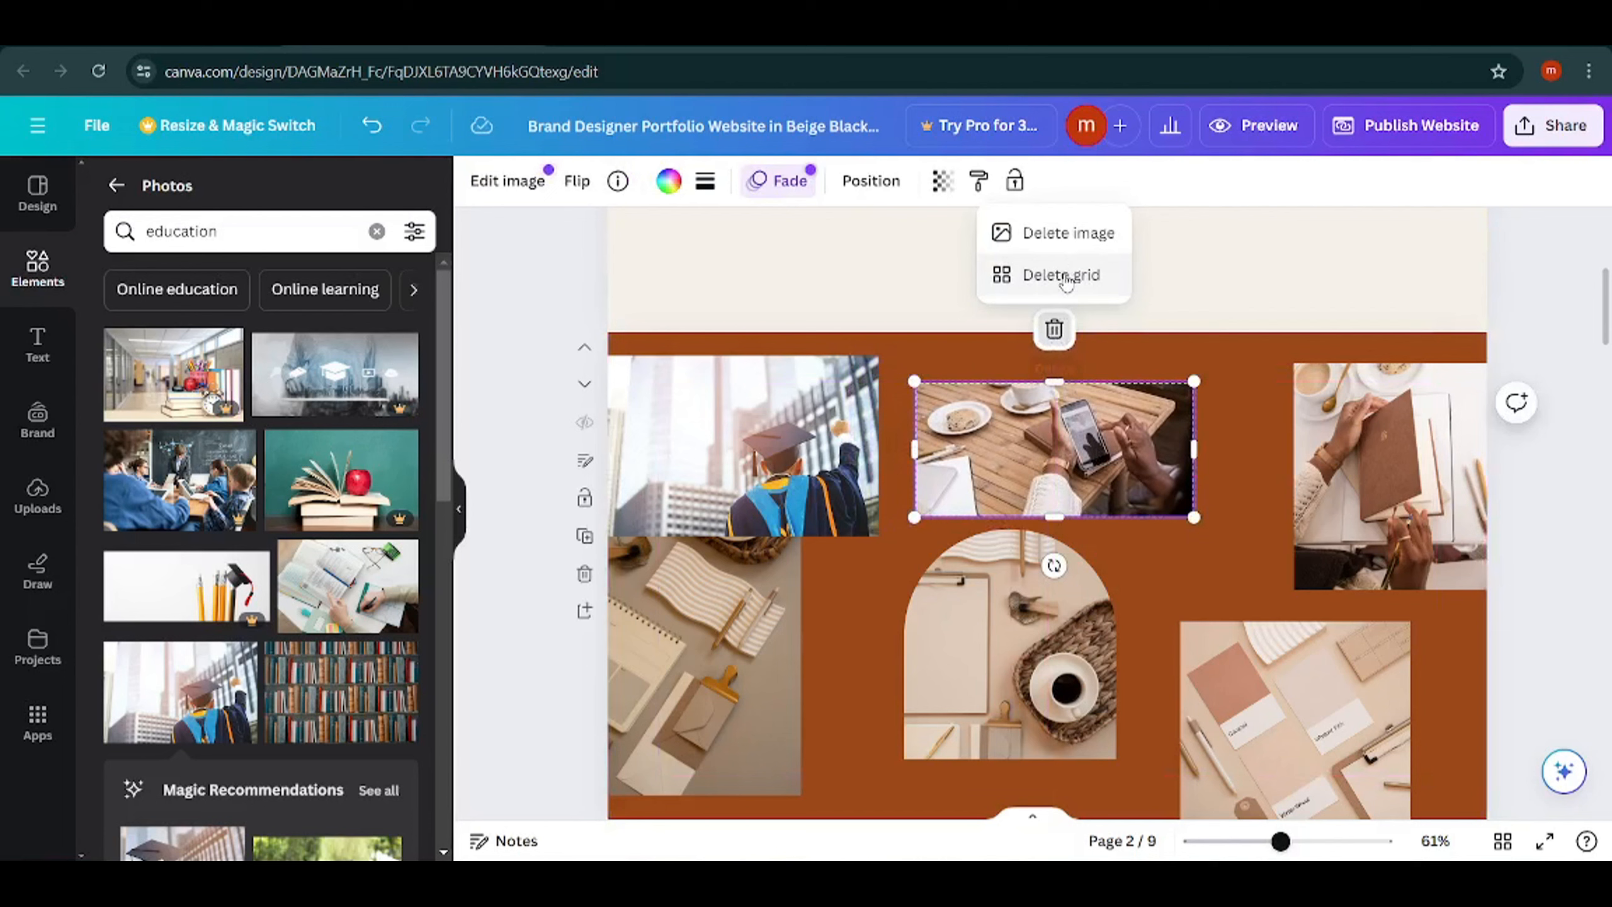
{"action": "left_click", "coordinate": [1053, 233]}
{"action": "left_click_drag", "start_coordinate": [773, 397], "coordinate": [1072, 411]}
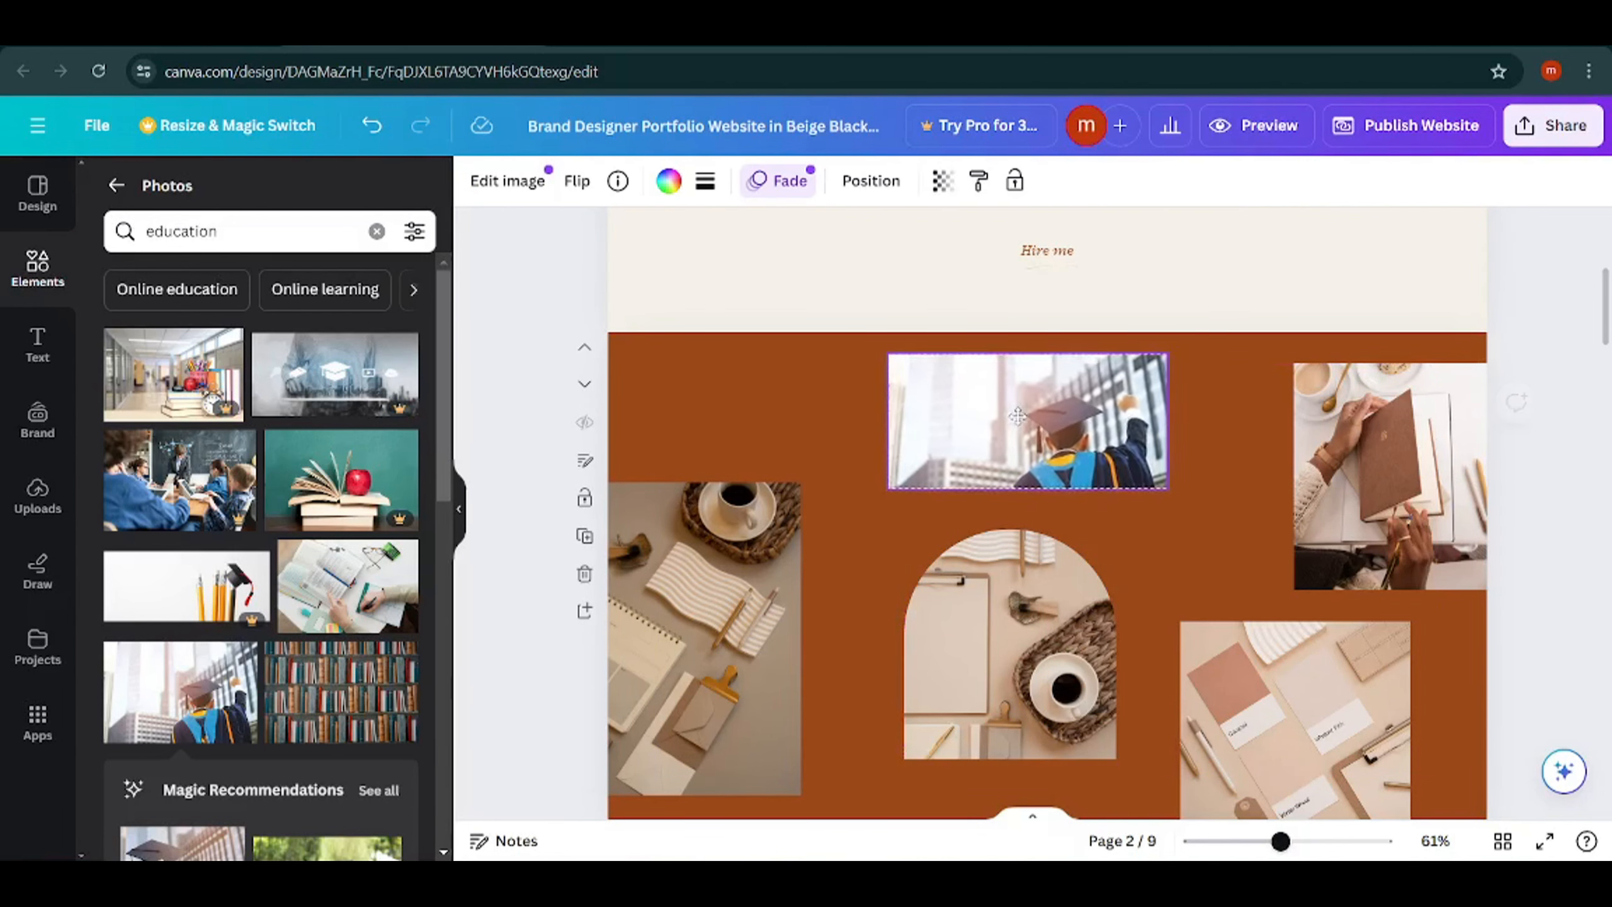
{"action": "left_click", "coordinate": [751, 383]}
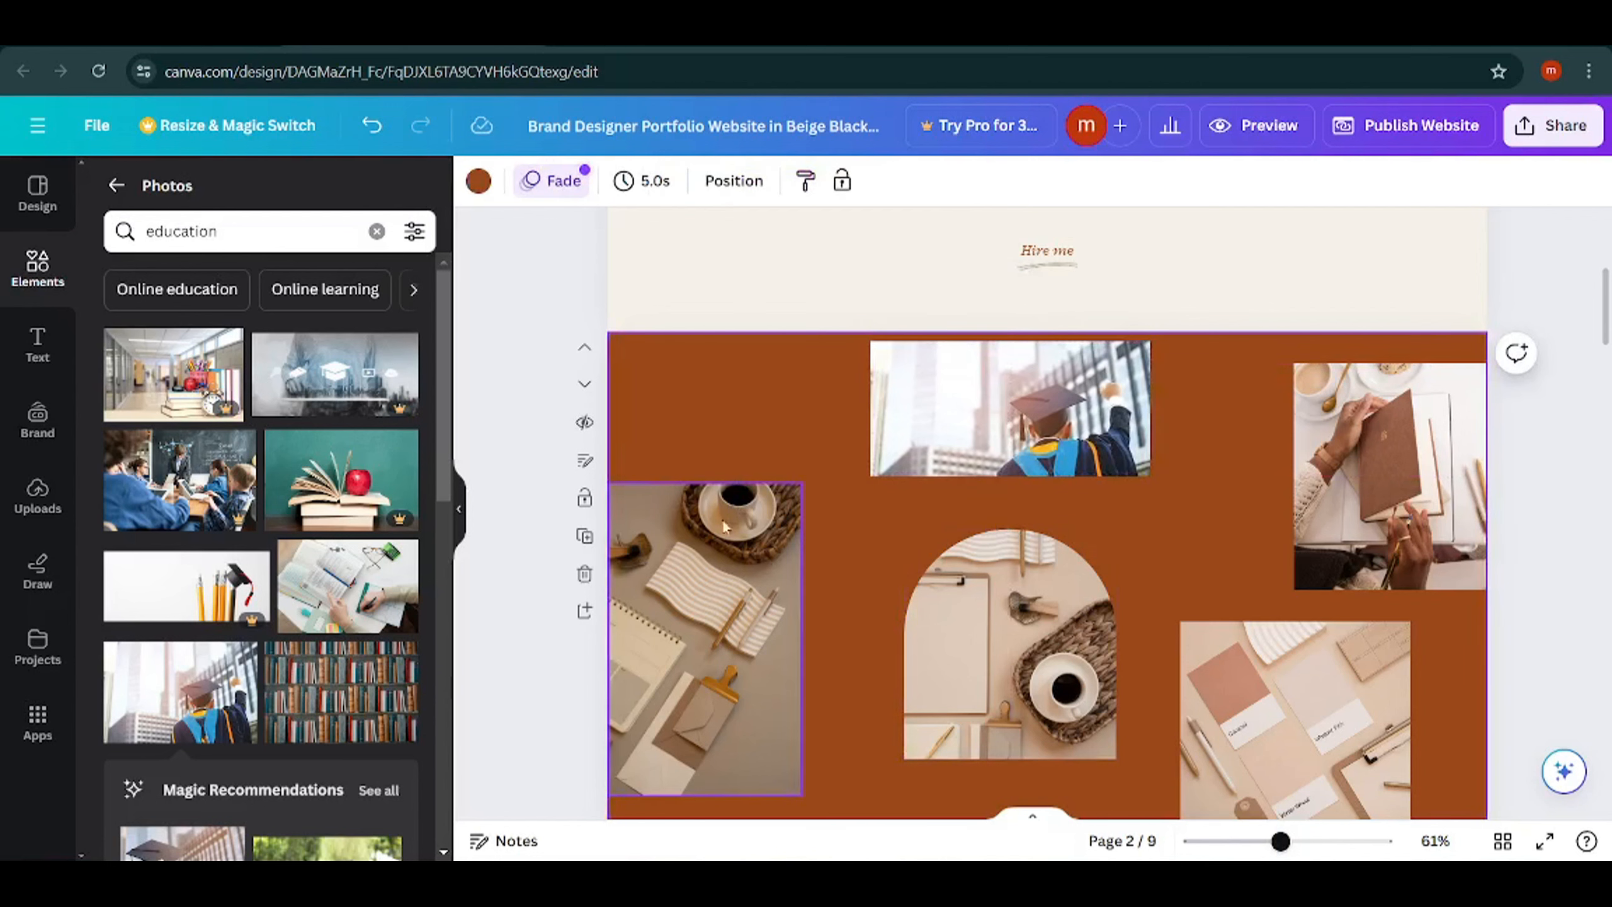
Change the page 2 background to the tan document color.
{"action": "scroll", "coordinate": [877, 546], "scroll_direction": "down", "scroll_amount": 8}
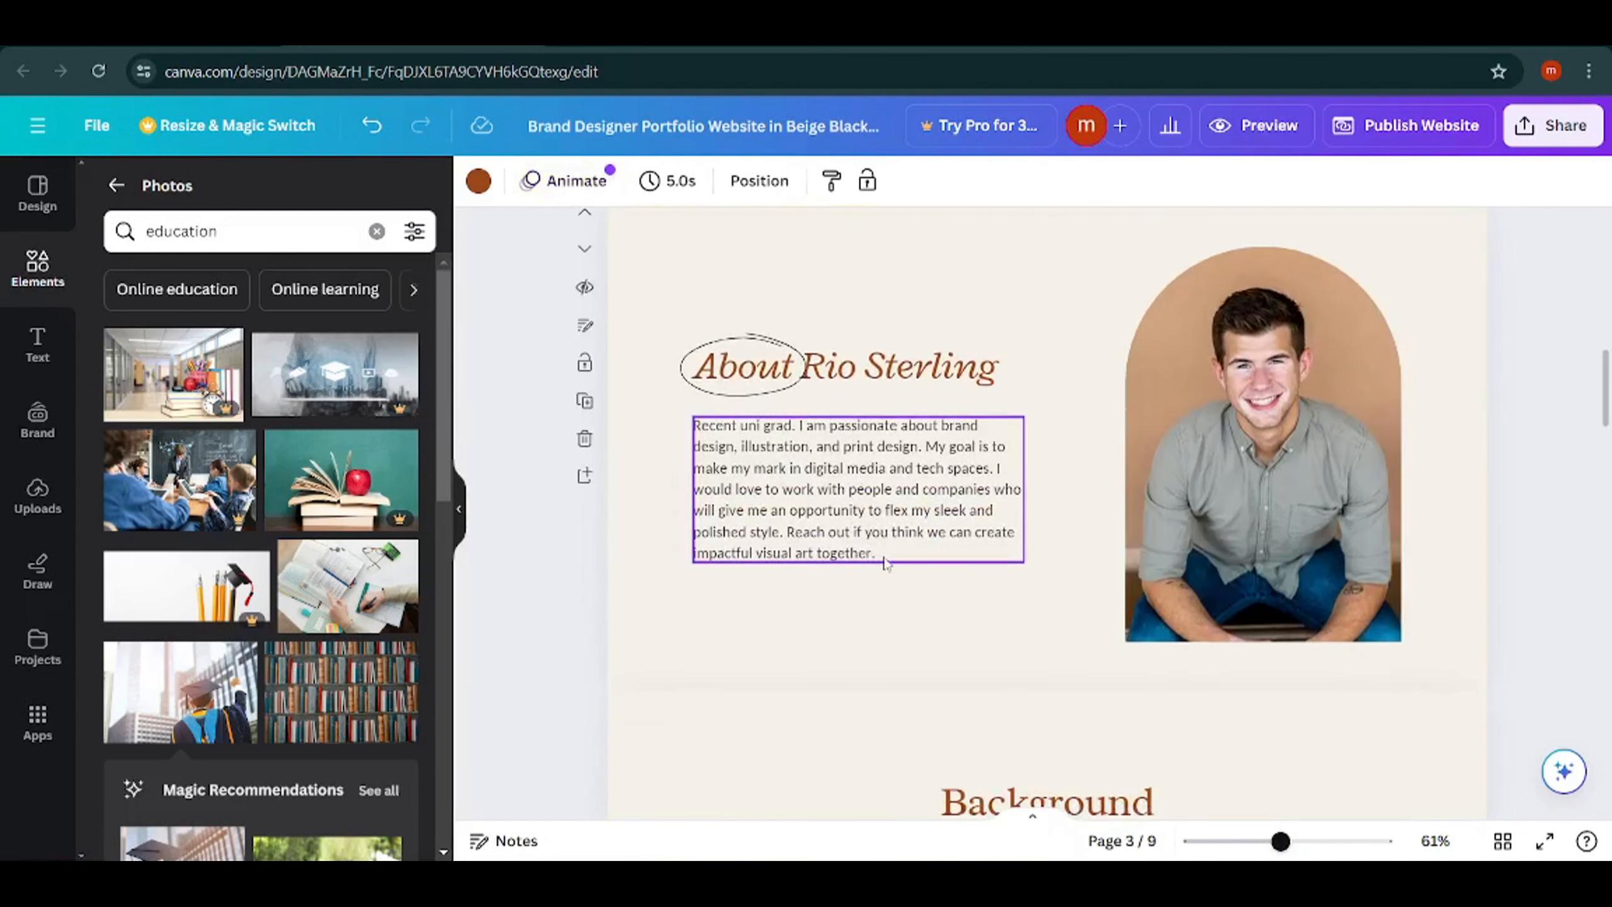
{"action": "scroll", "coordinate": [866, 522], "scroll_direction": "up", "scroll_amount": 5}
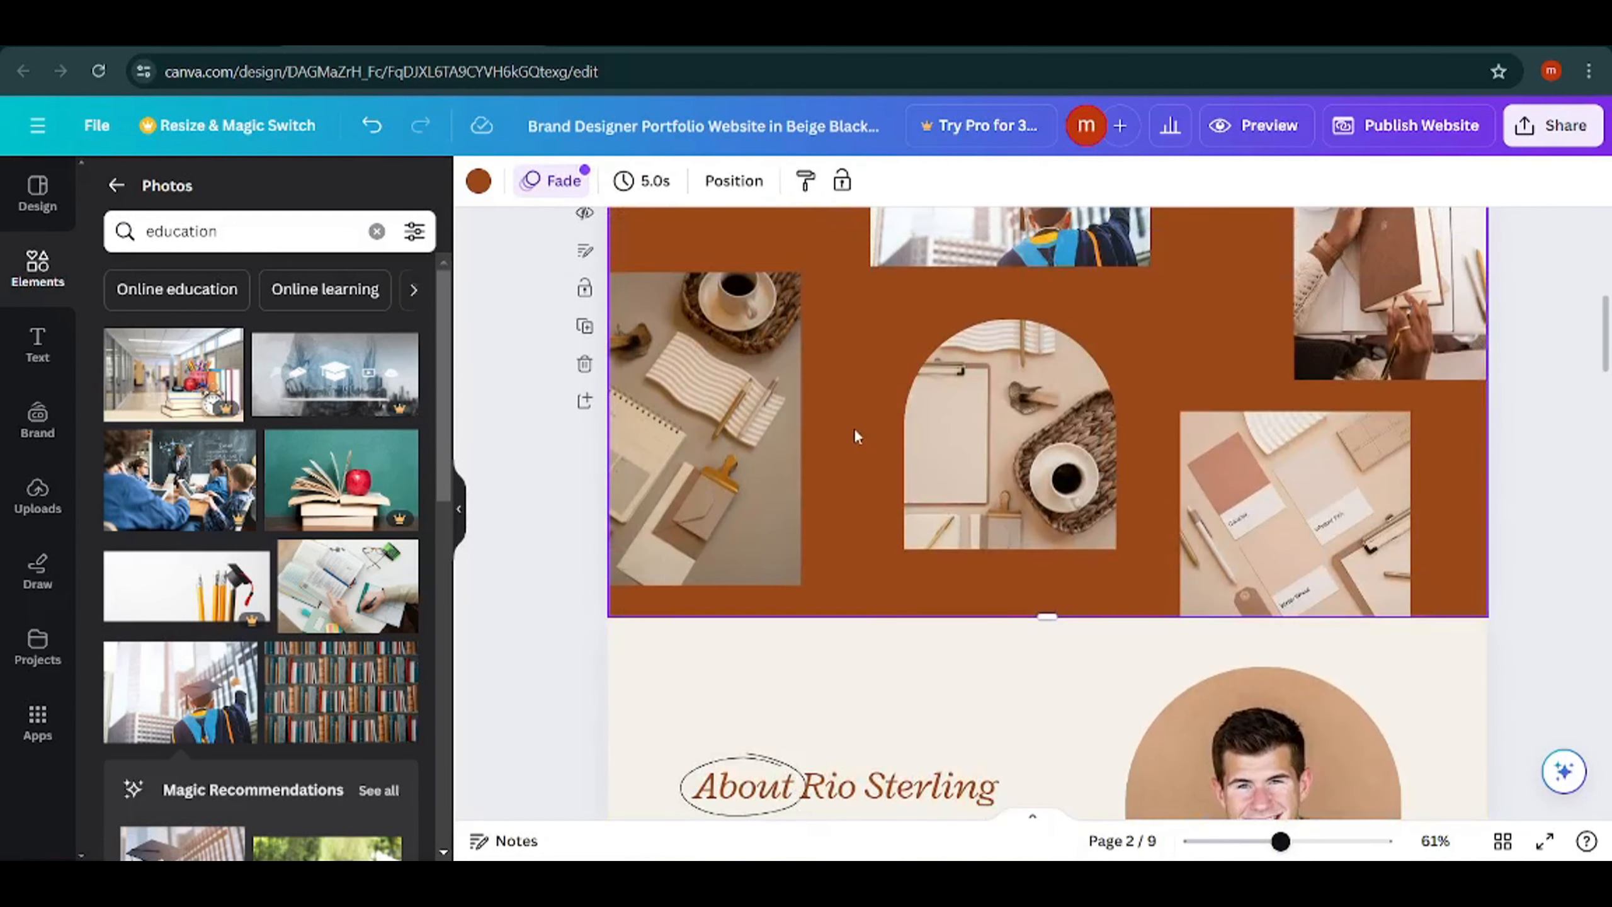
{"action": "left_click", "coordinate": [479, 181]}
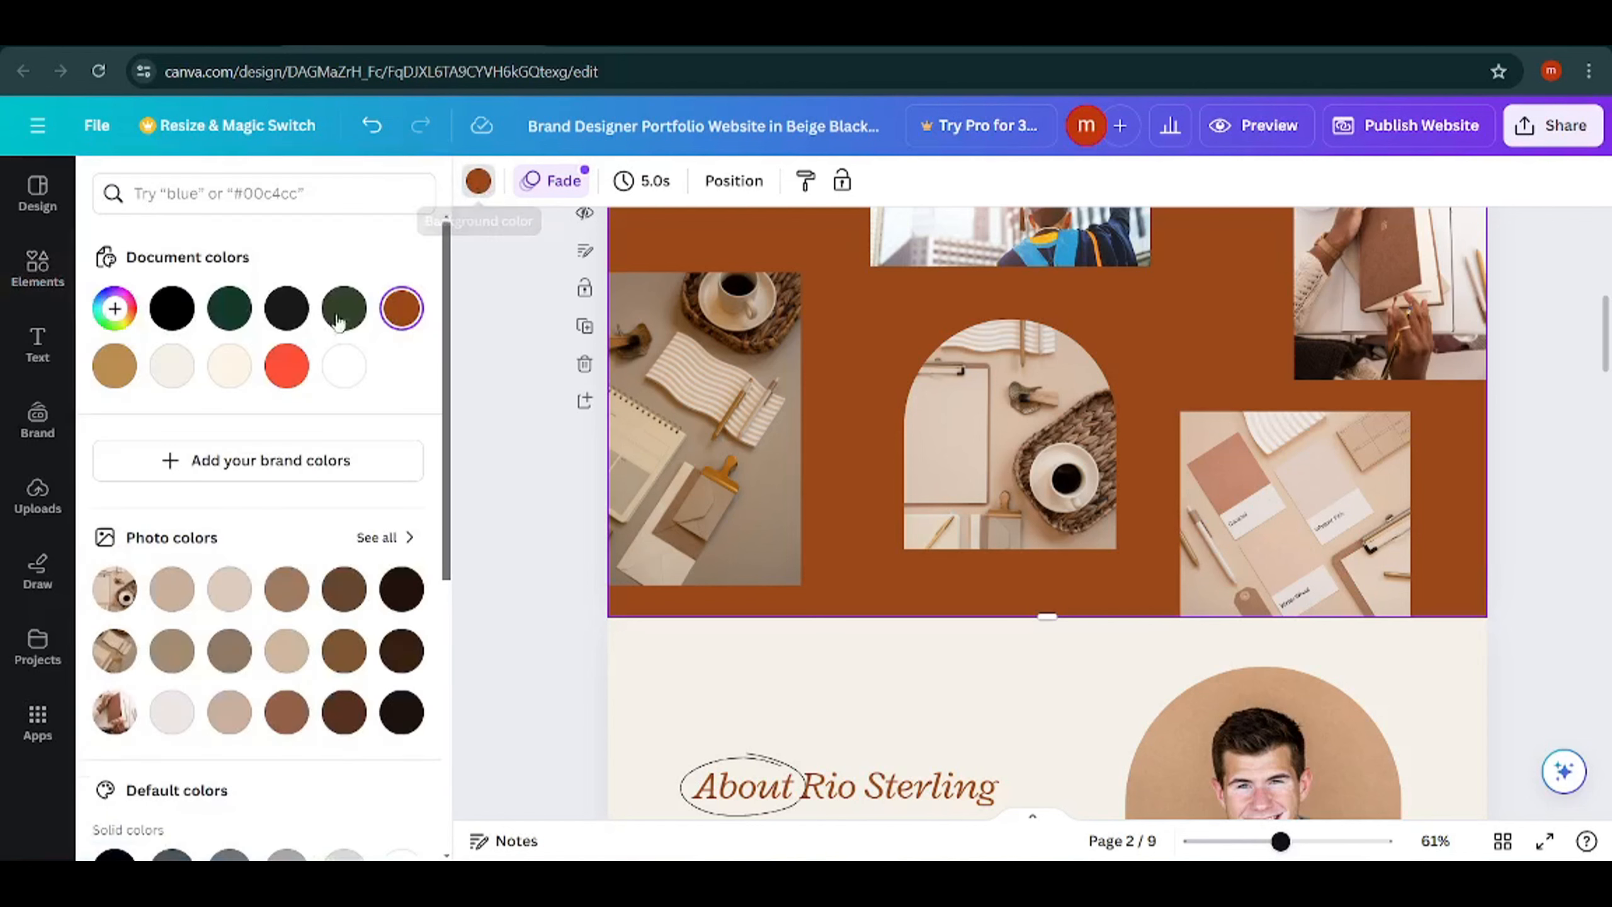
{"action": "left_click", "coordinate": [106, 375]}
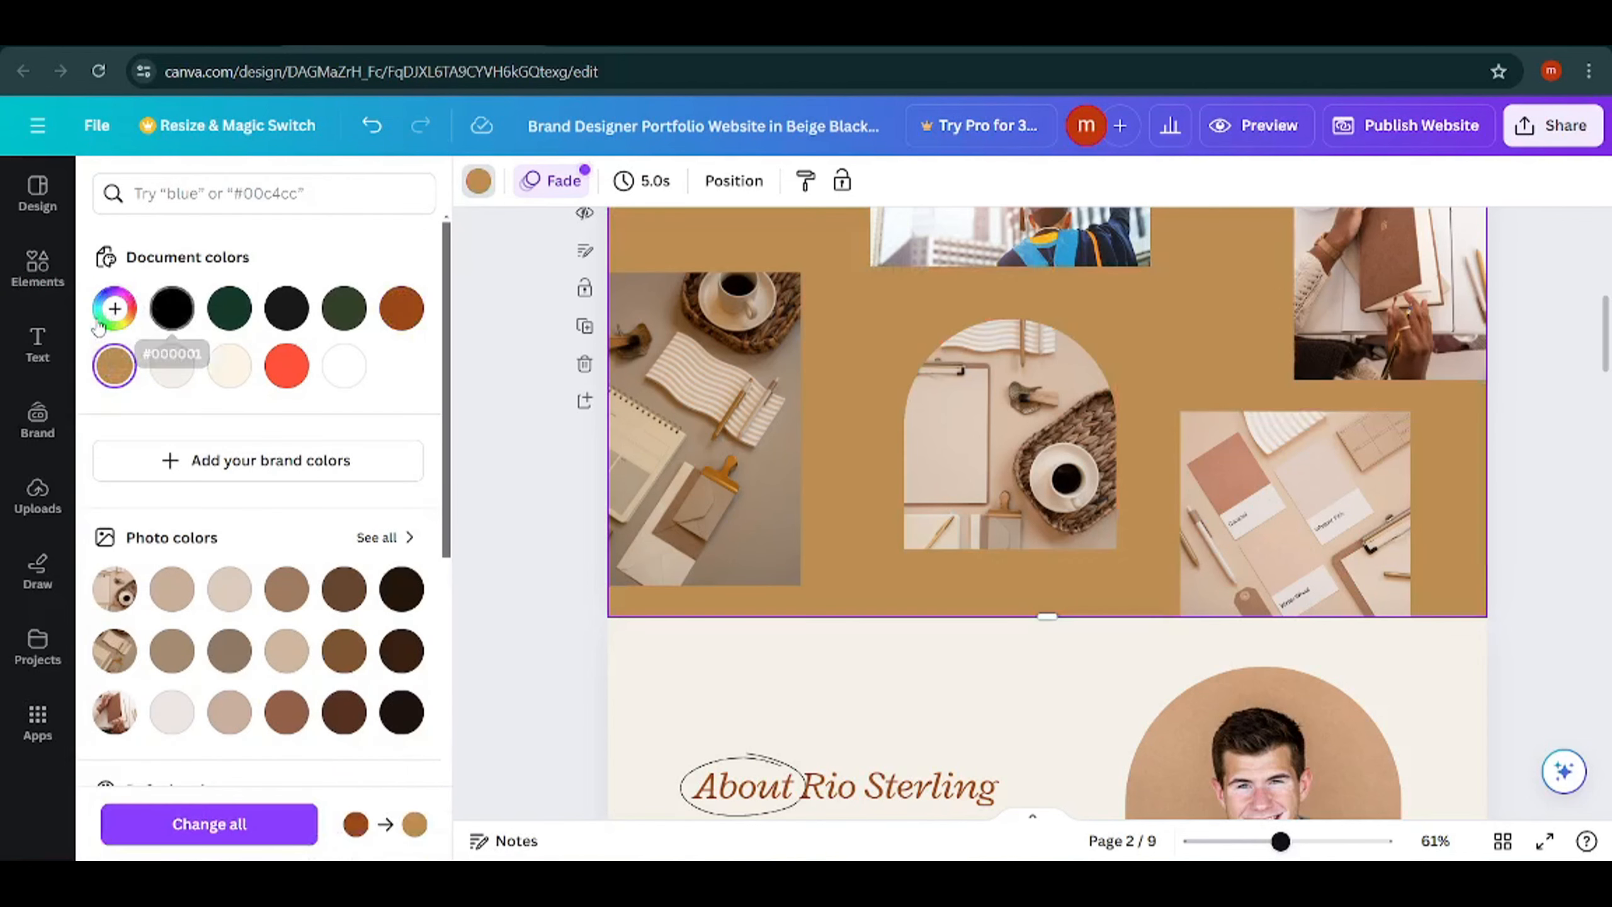
Change the page 2 background to the dark olive green document color.
{"action": "left_click", "coordinate": [343, 308]}
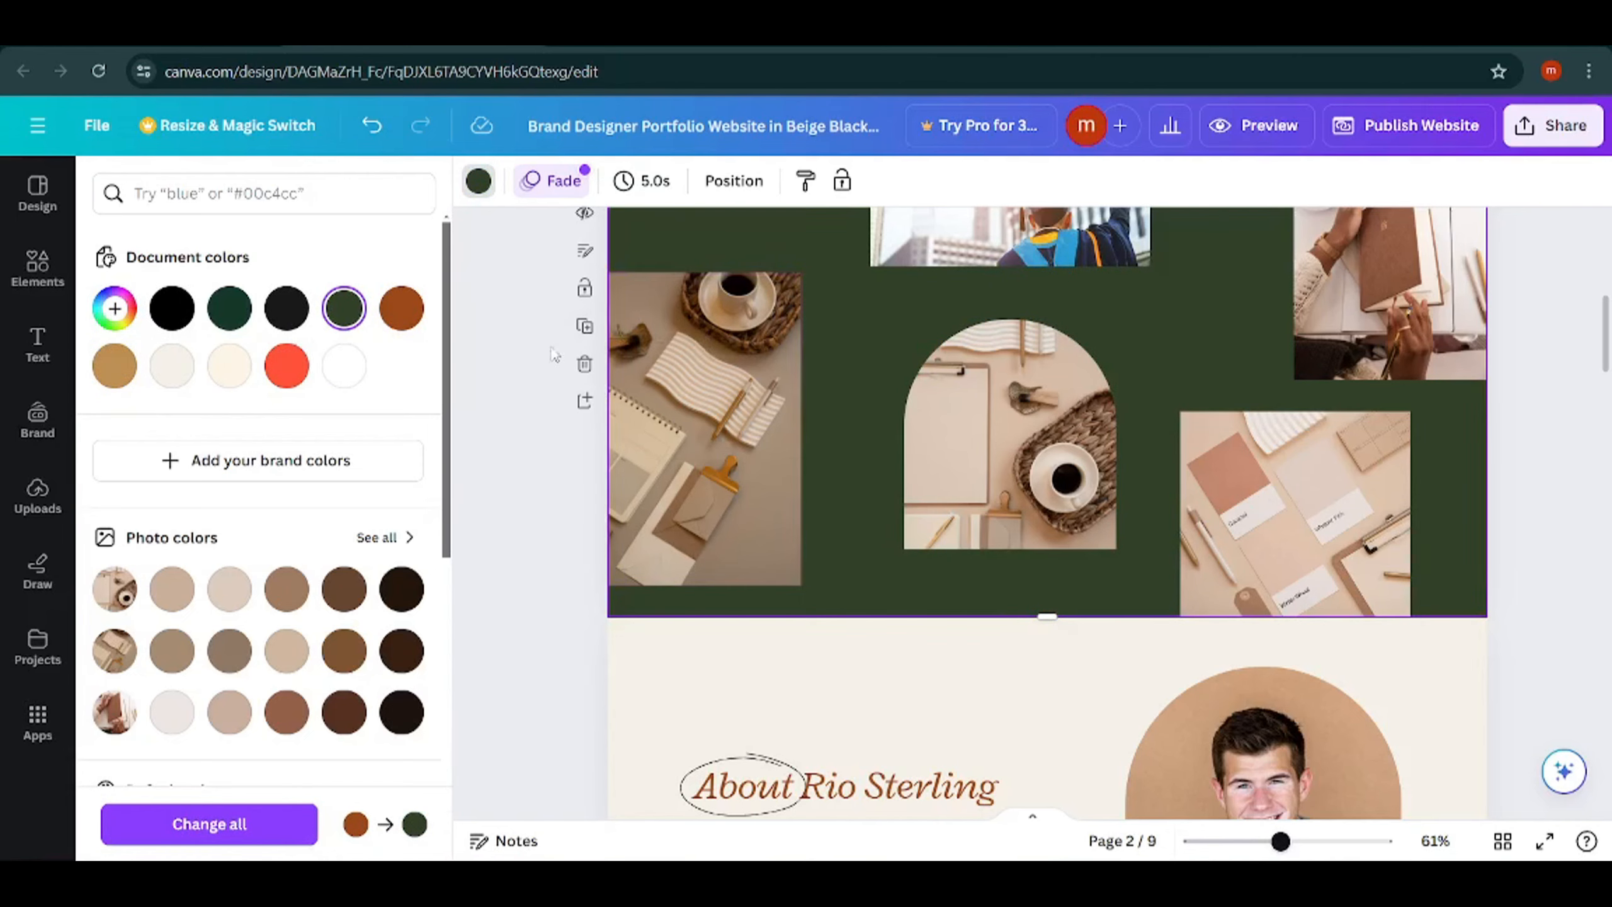
{"action": "scroll", "coordinate": [1259, 394], "scroll_direction": "down", "scroll_amount": 6}
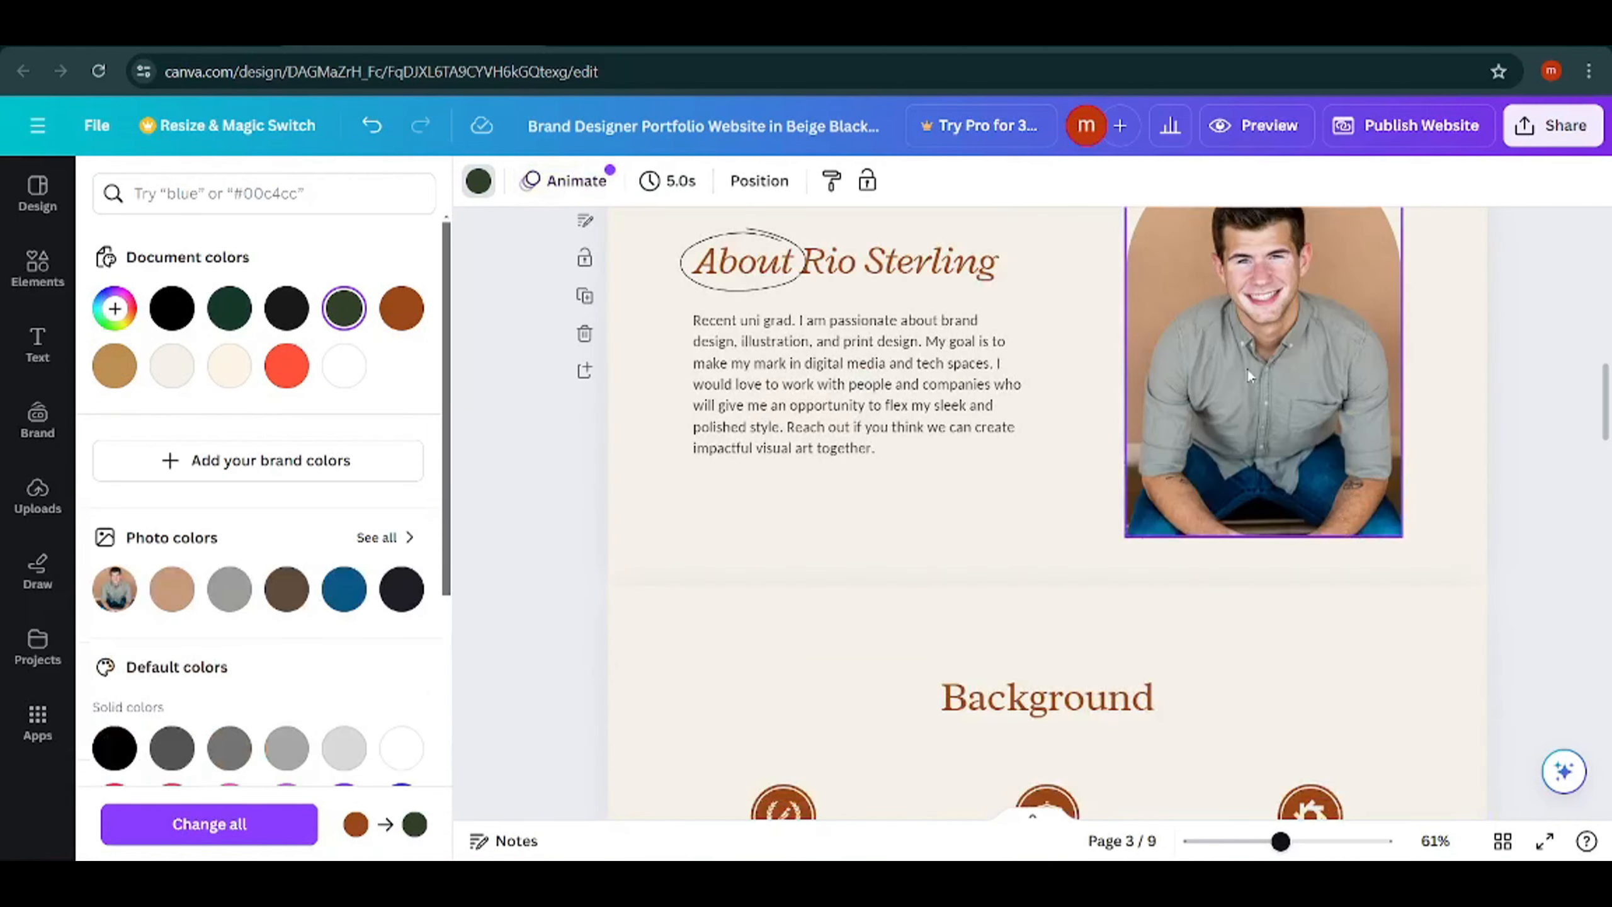
{"action": "left_click", "coordinate": [854, 270]}
{"action": "double_click", "coordinate": [930, 270]}
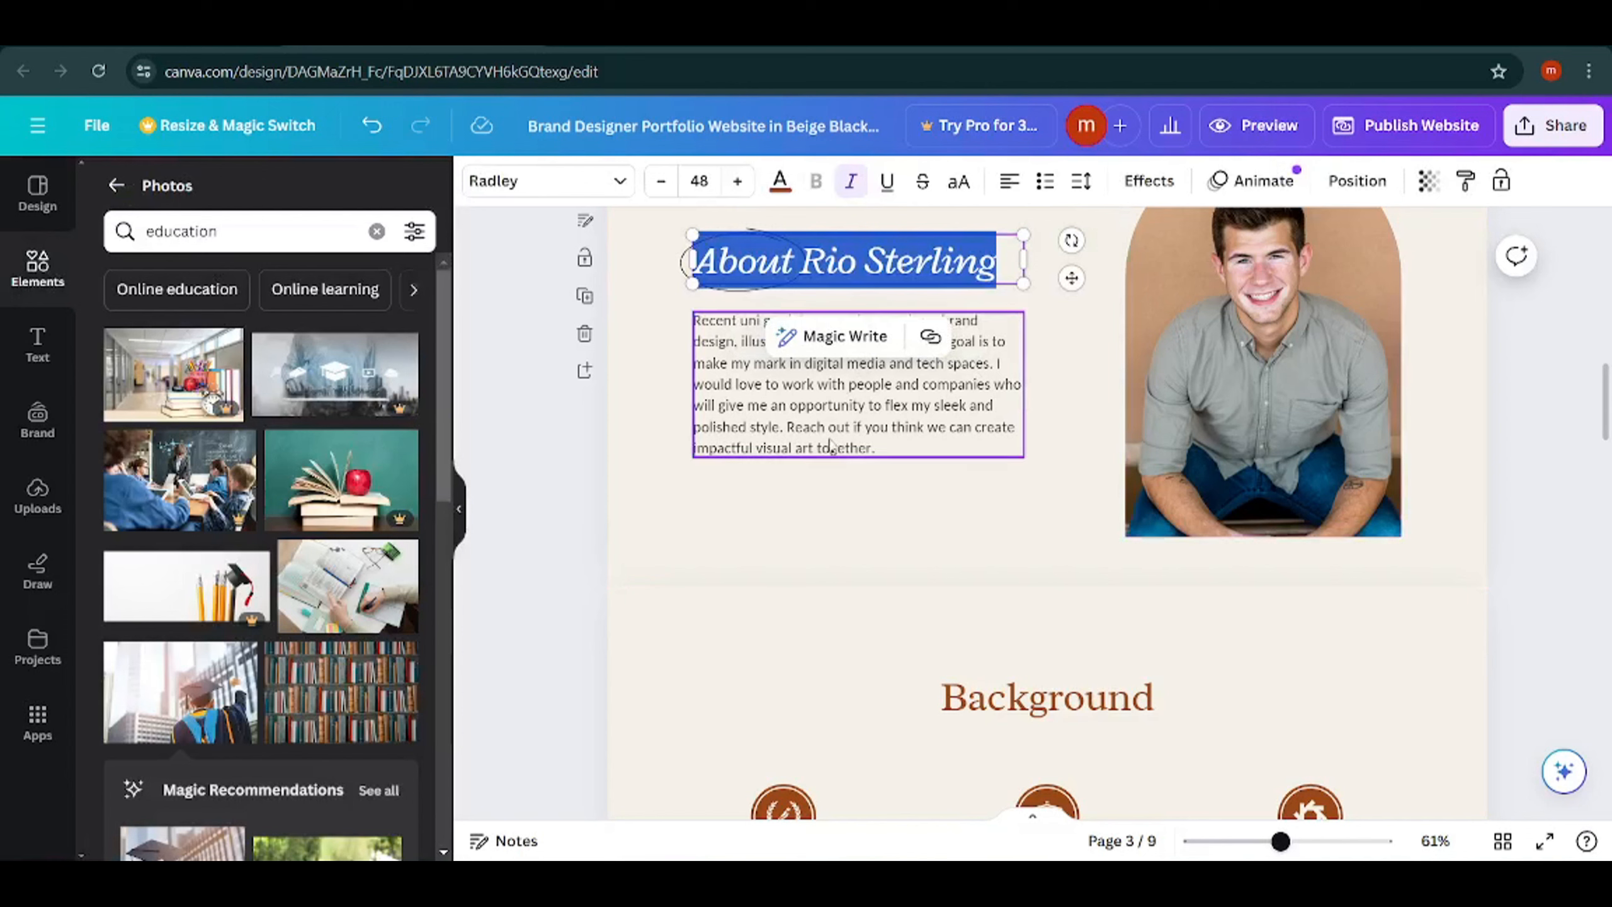
{"action": "double_click", "coordinate": [755, 424]}
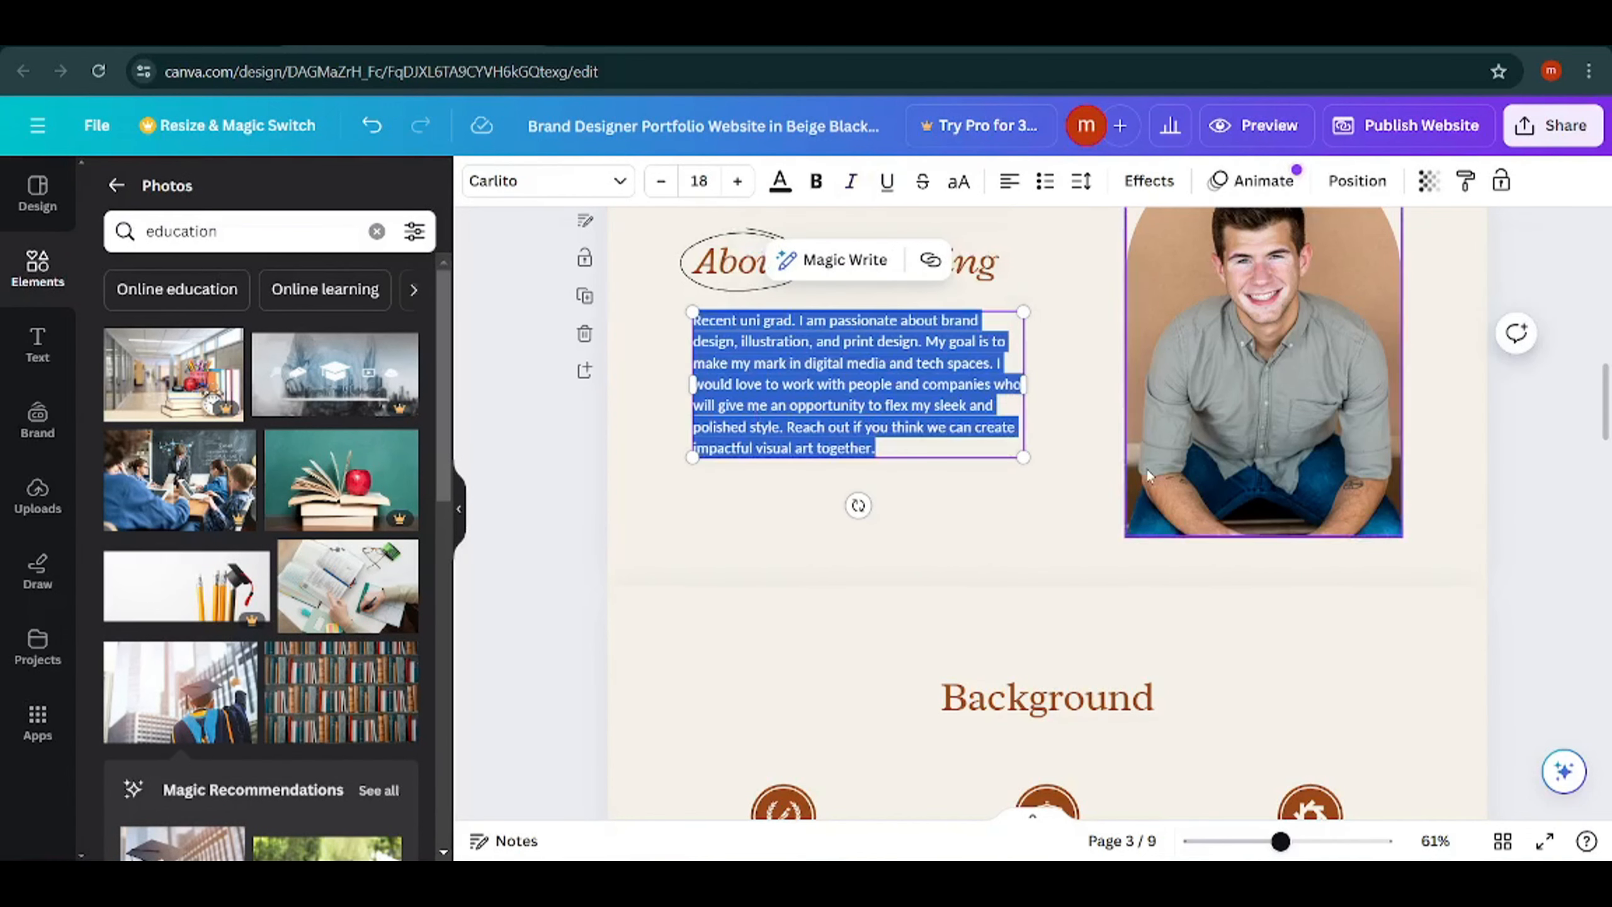
{"action": "left_click", "coordinate": [971, 526]}
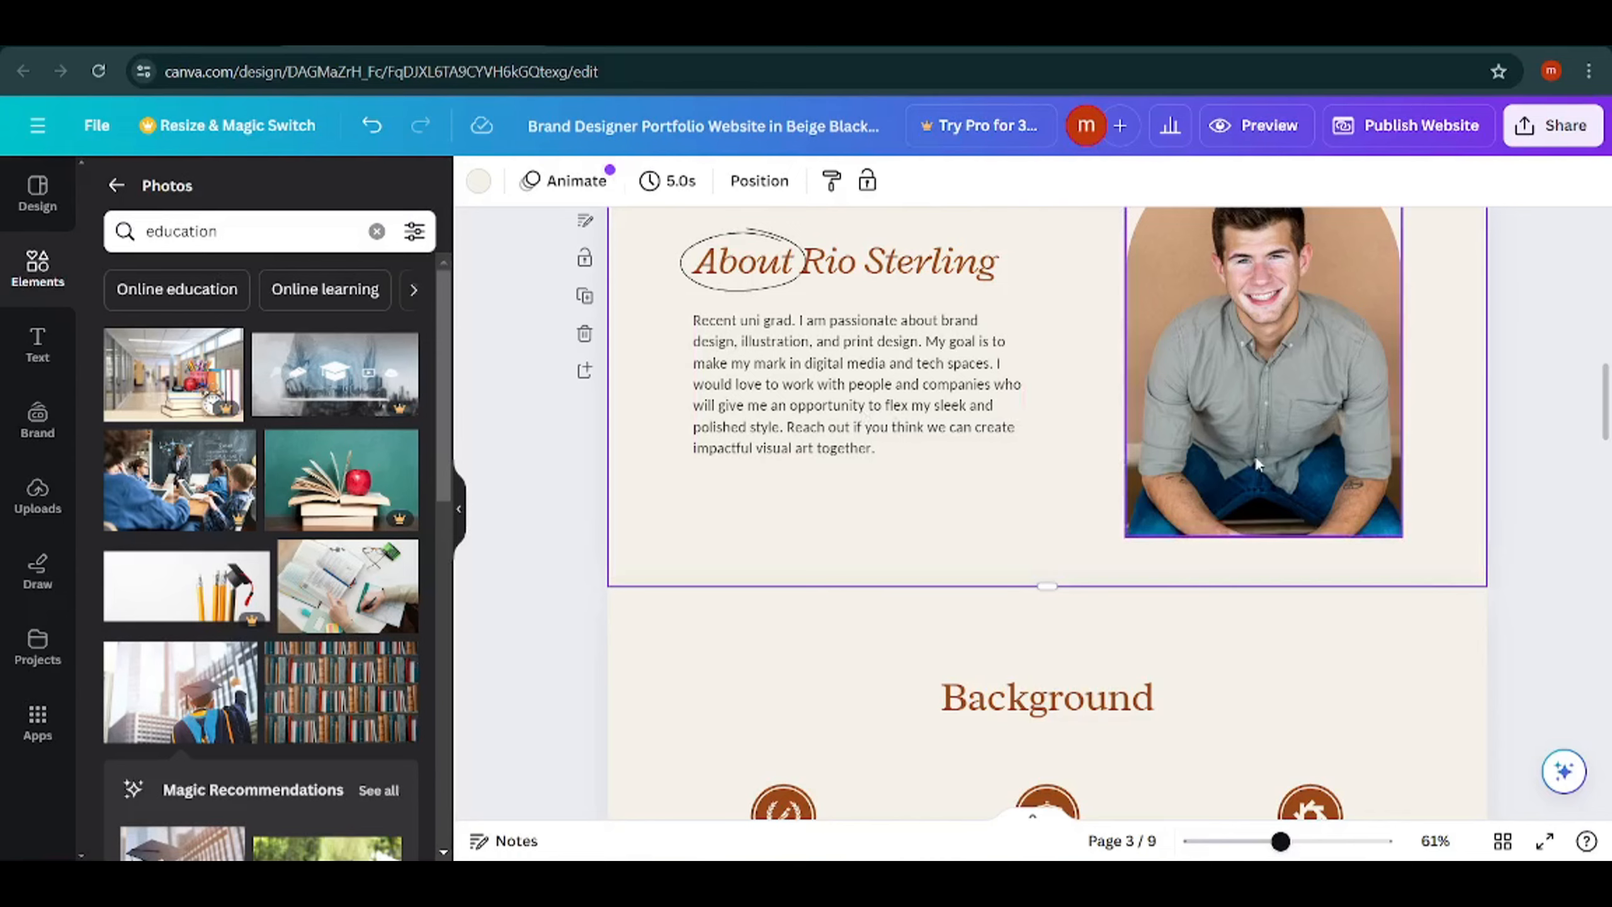
Delete the man's portrait from the arched frame in the About section on page 3, keeping the frame.
{"action": "scroll", "coordinate": [1262, 417], "scroll_direction": "up", "scroll_amount": 5}
{"action": "left_click", "coordinate": [1258, 614]}
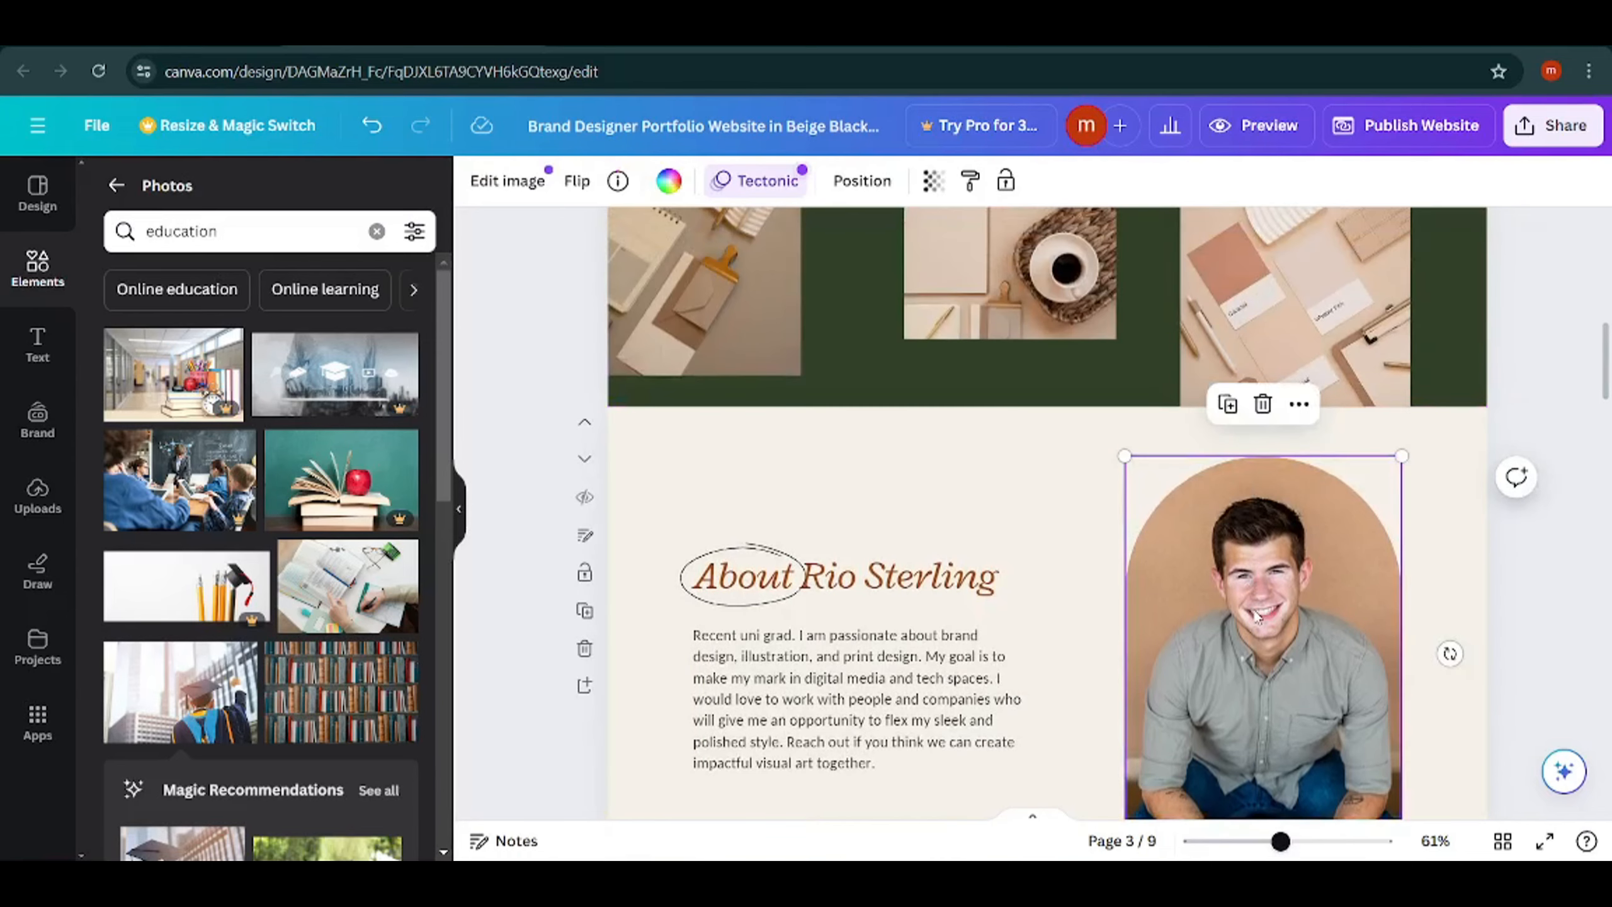
{"action": "left_click", "coordinate": [1263, 409]}
{"action": "left_click", "coordinate": [1268, 311]}
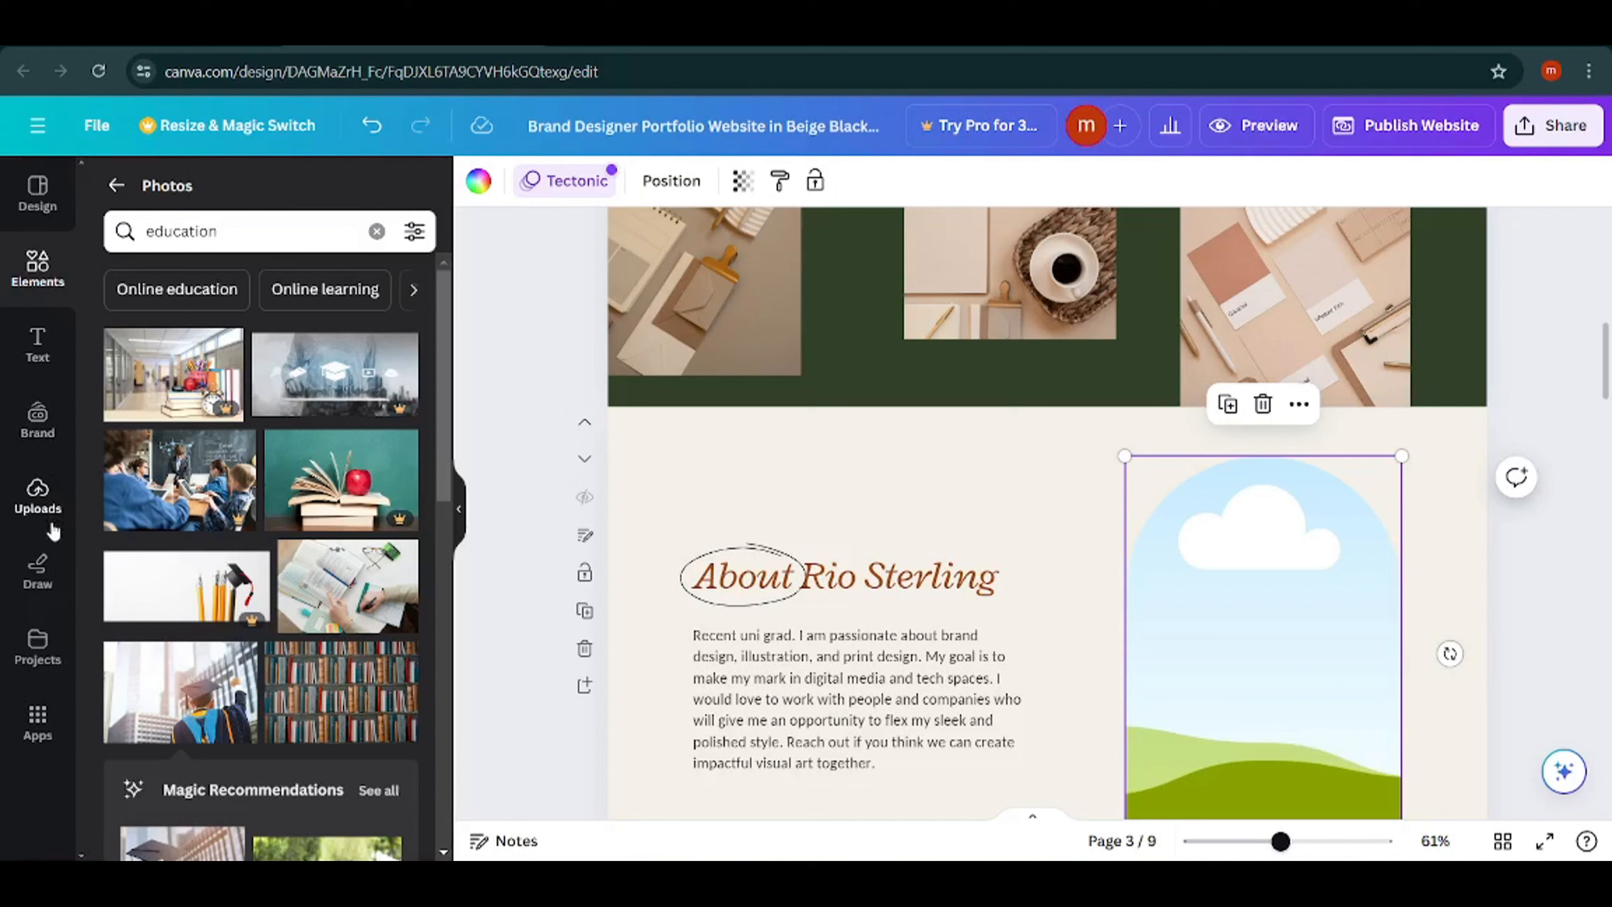
{"action": "left_click", "coordinate": [26, 493]}
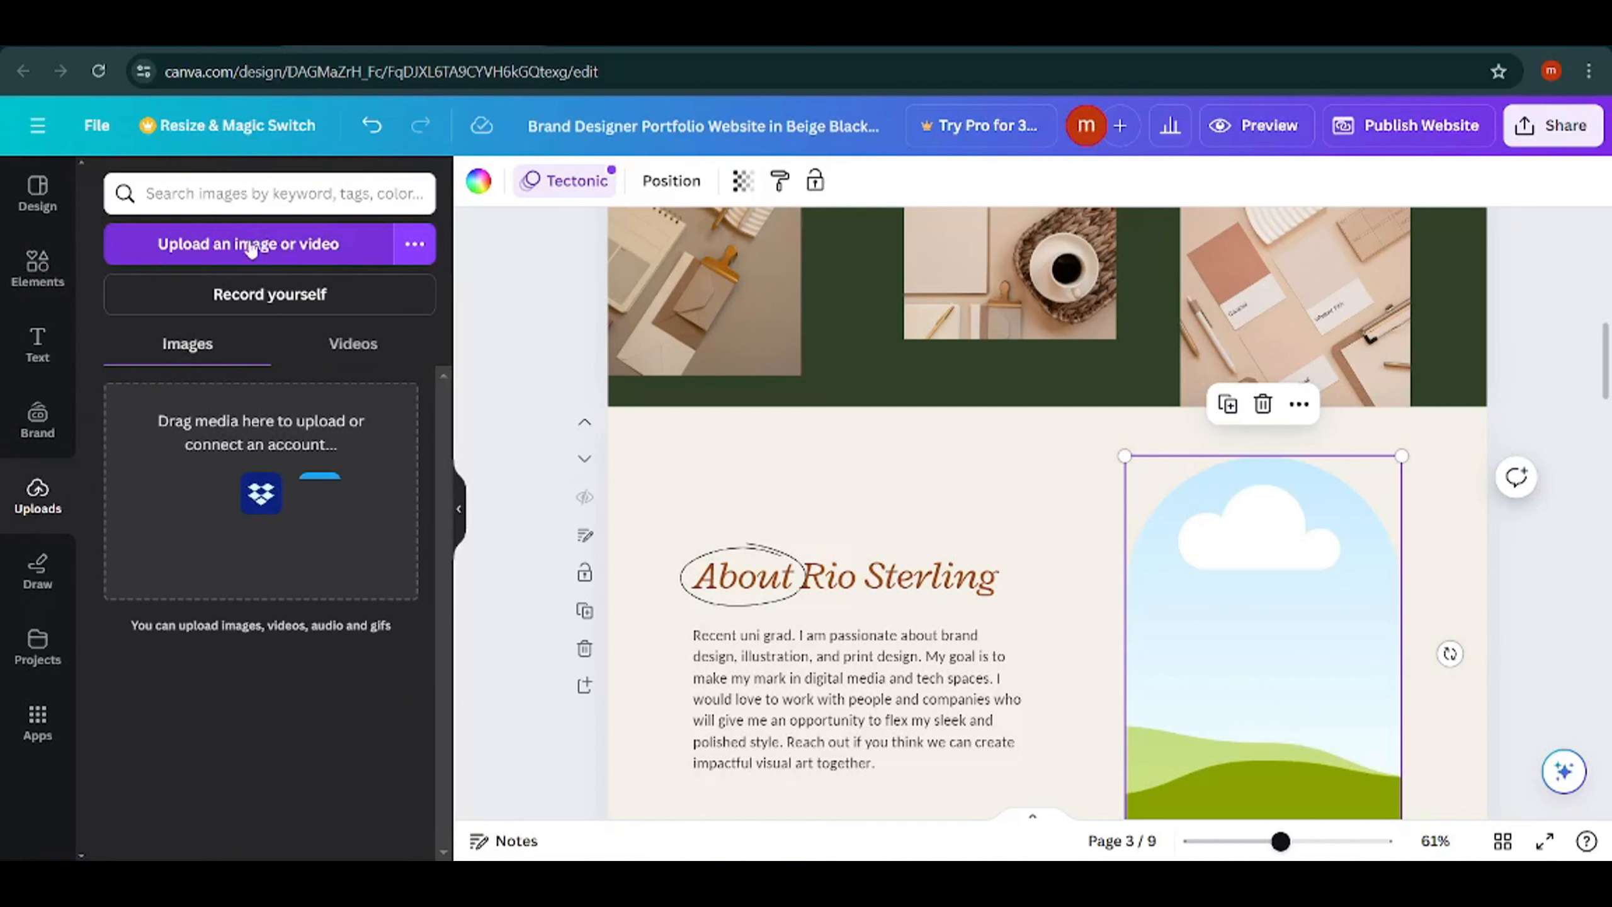
{"action": "left_click", "coordinate": [285, 247]}
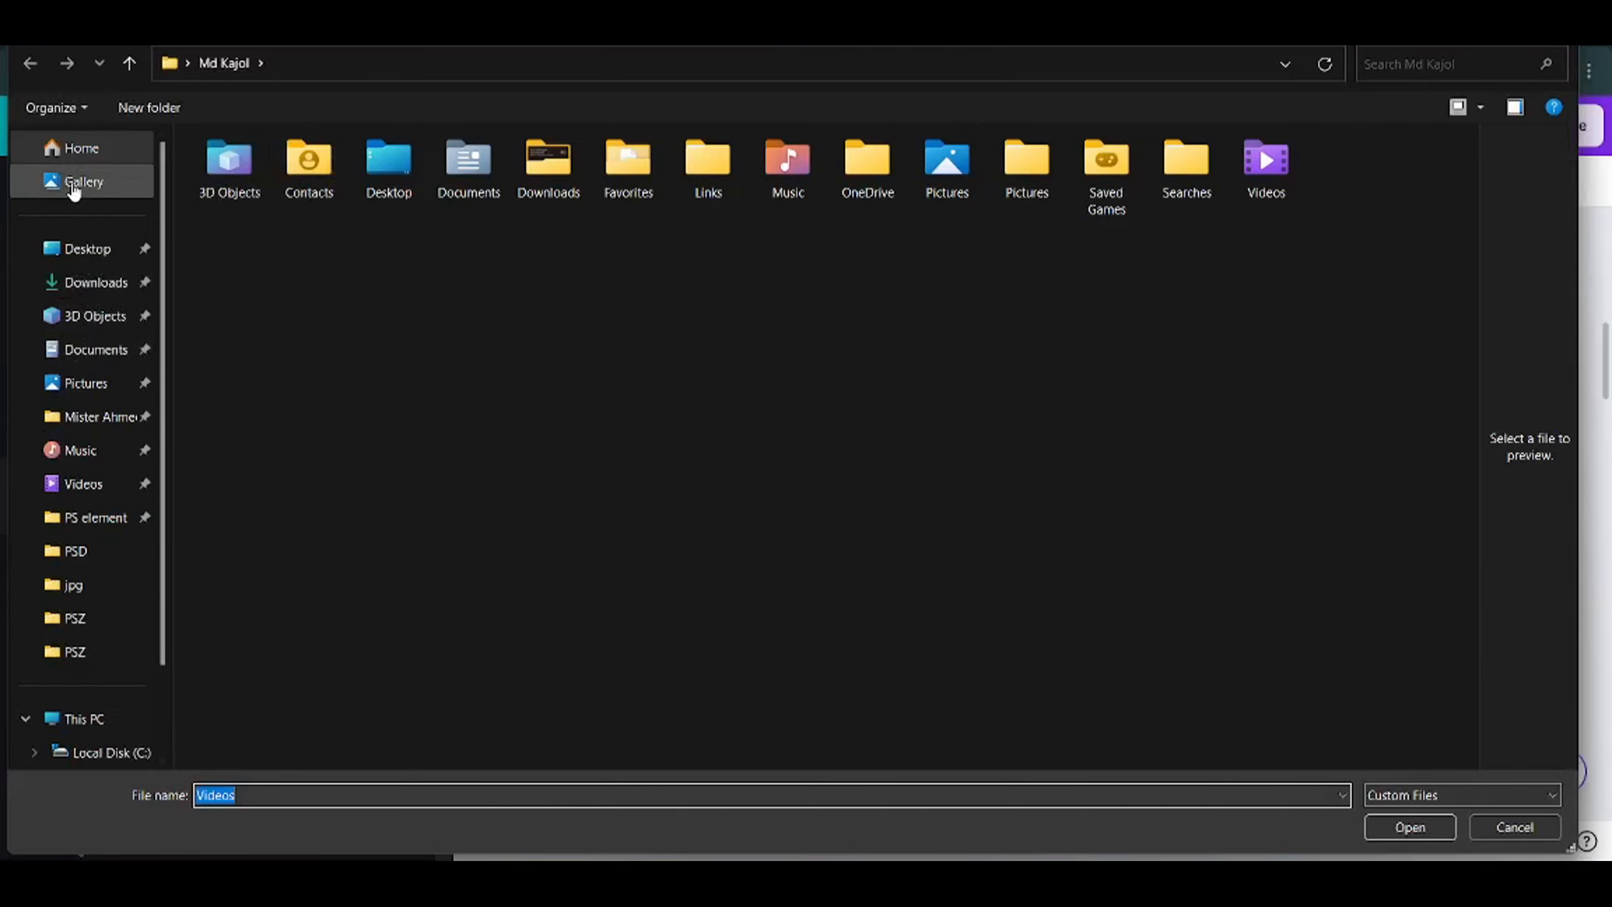
{"action": "left_click", "coordinate": [1535, 832]}
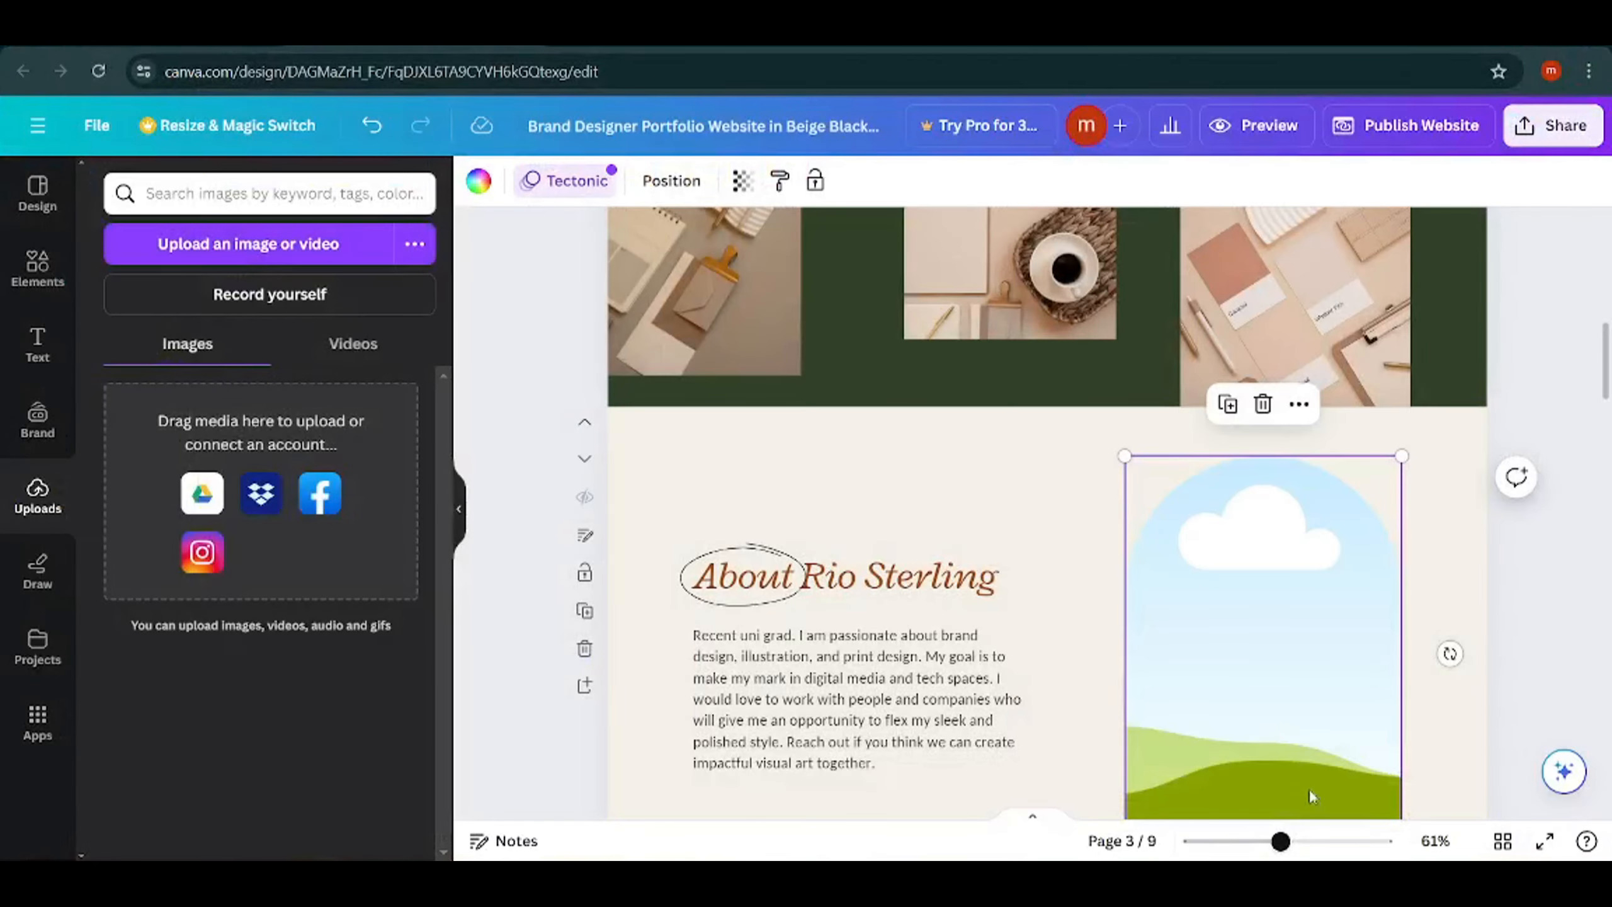
Return to the stock photos and search them for "photo".
{"action": "left_click", "coordinate": [37, 266]}
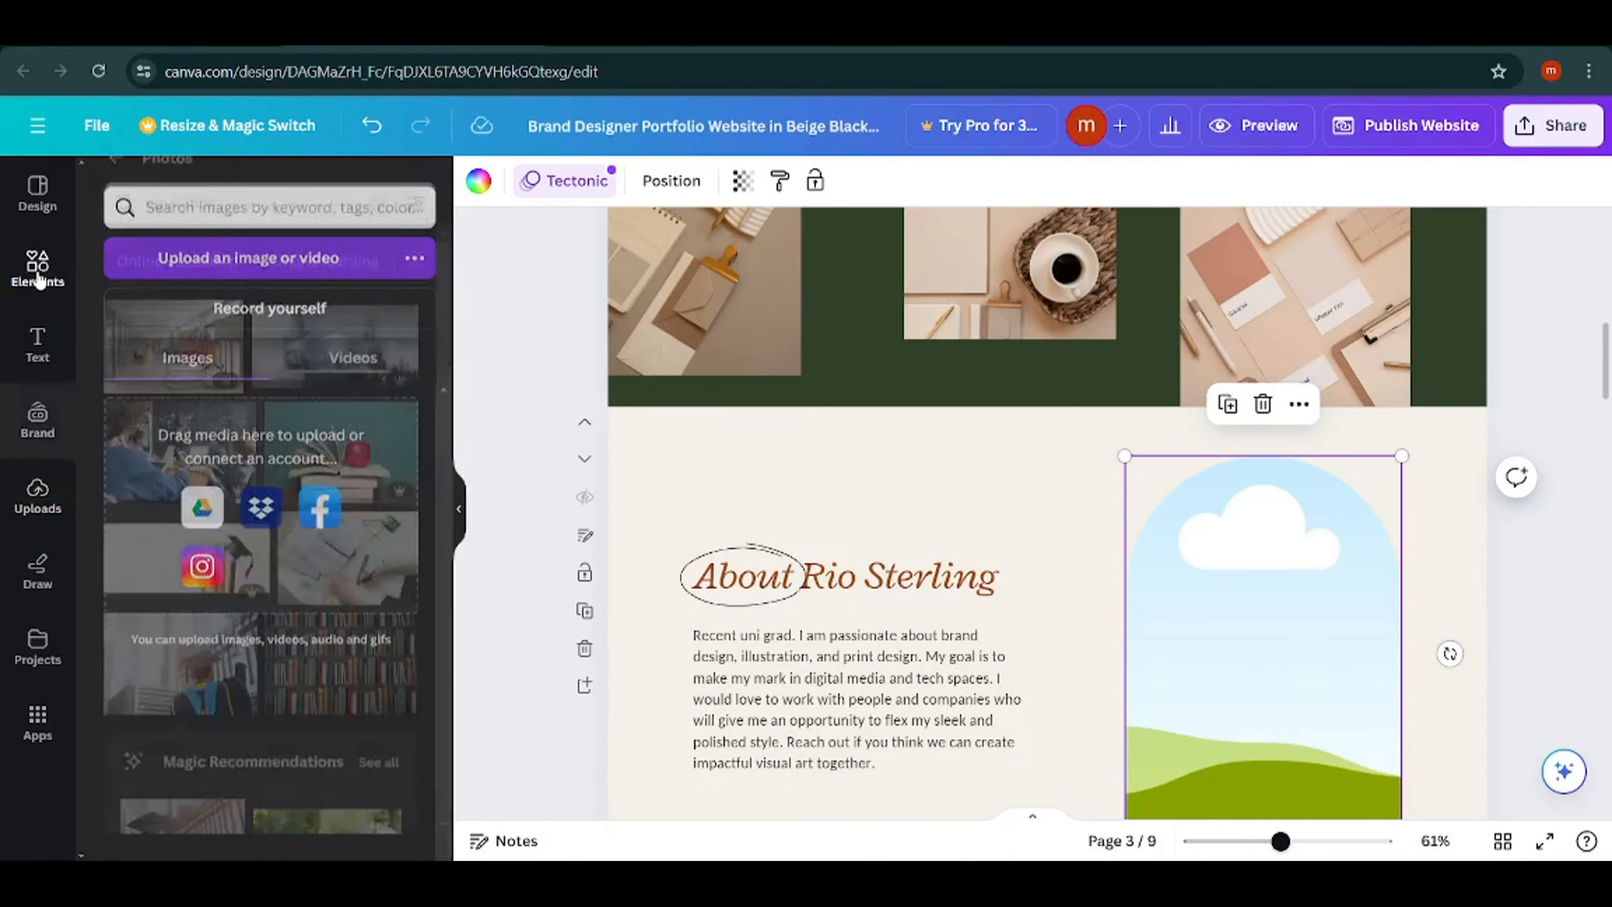
{"action": "left_click", "coordinate": [249, 235]}
{"action": "key", "text": "ctrl+a"}
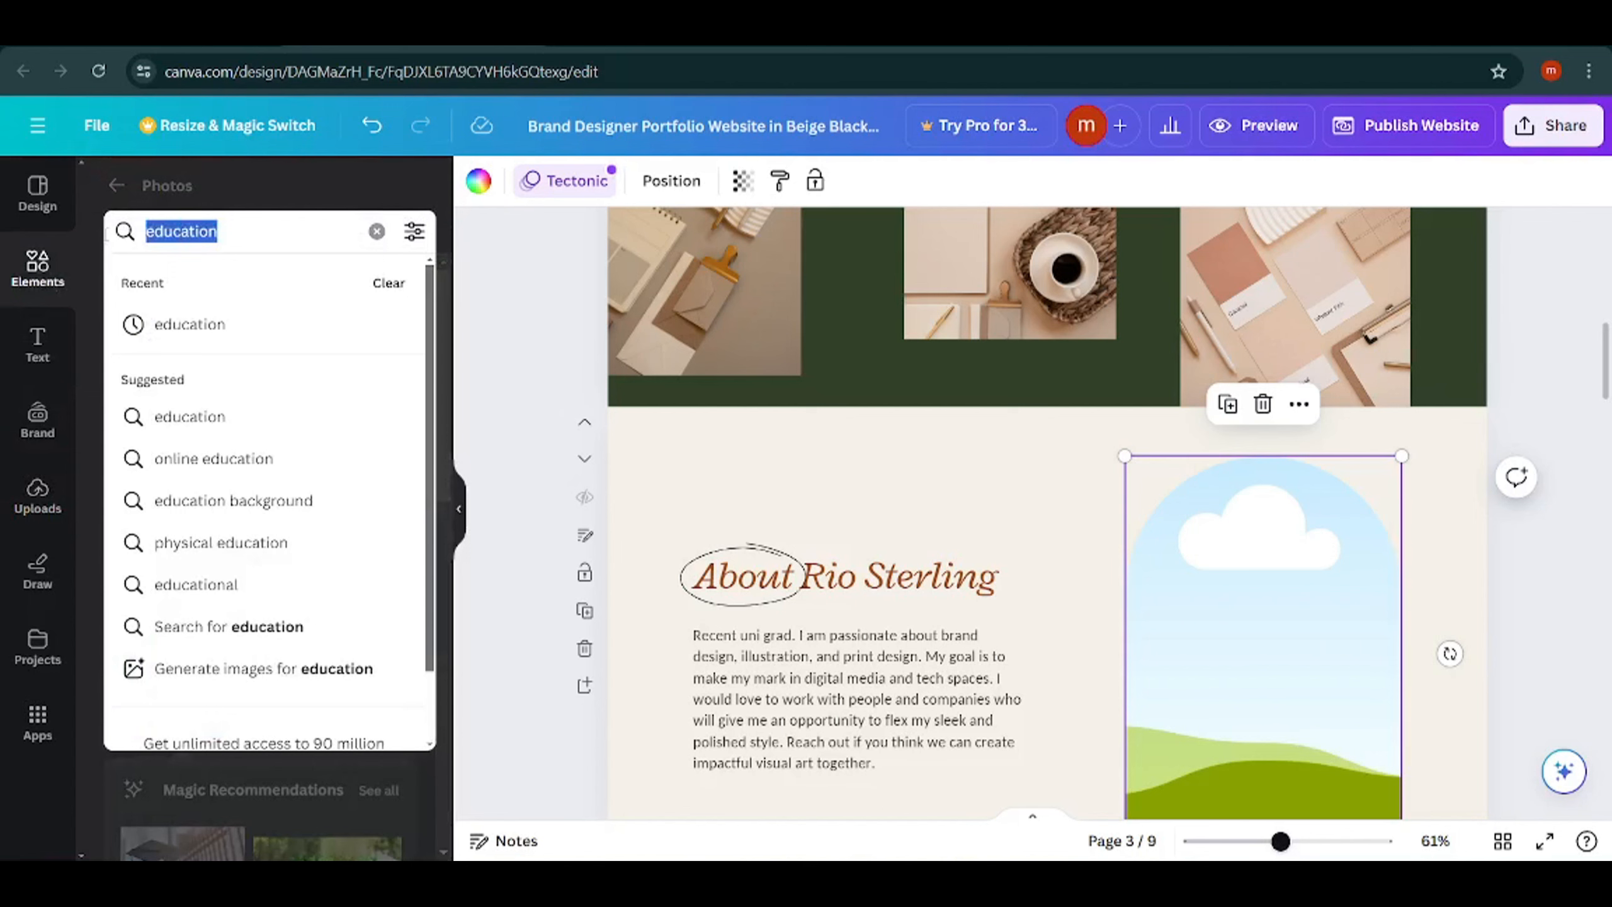
{"action": "type", "text": "photo"}
{"action": "key", "text": "Return"}
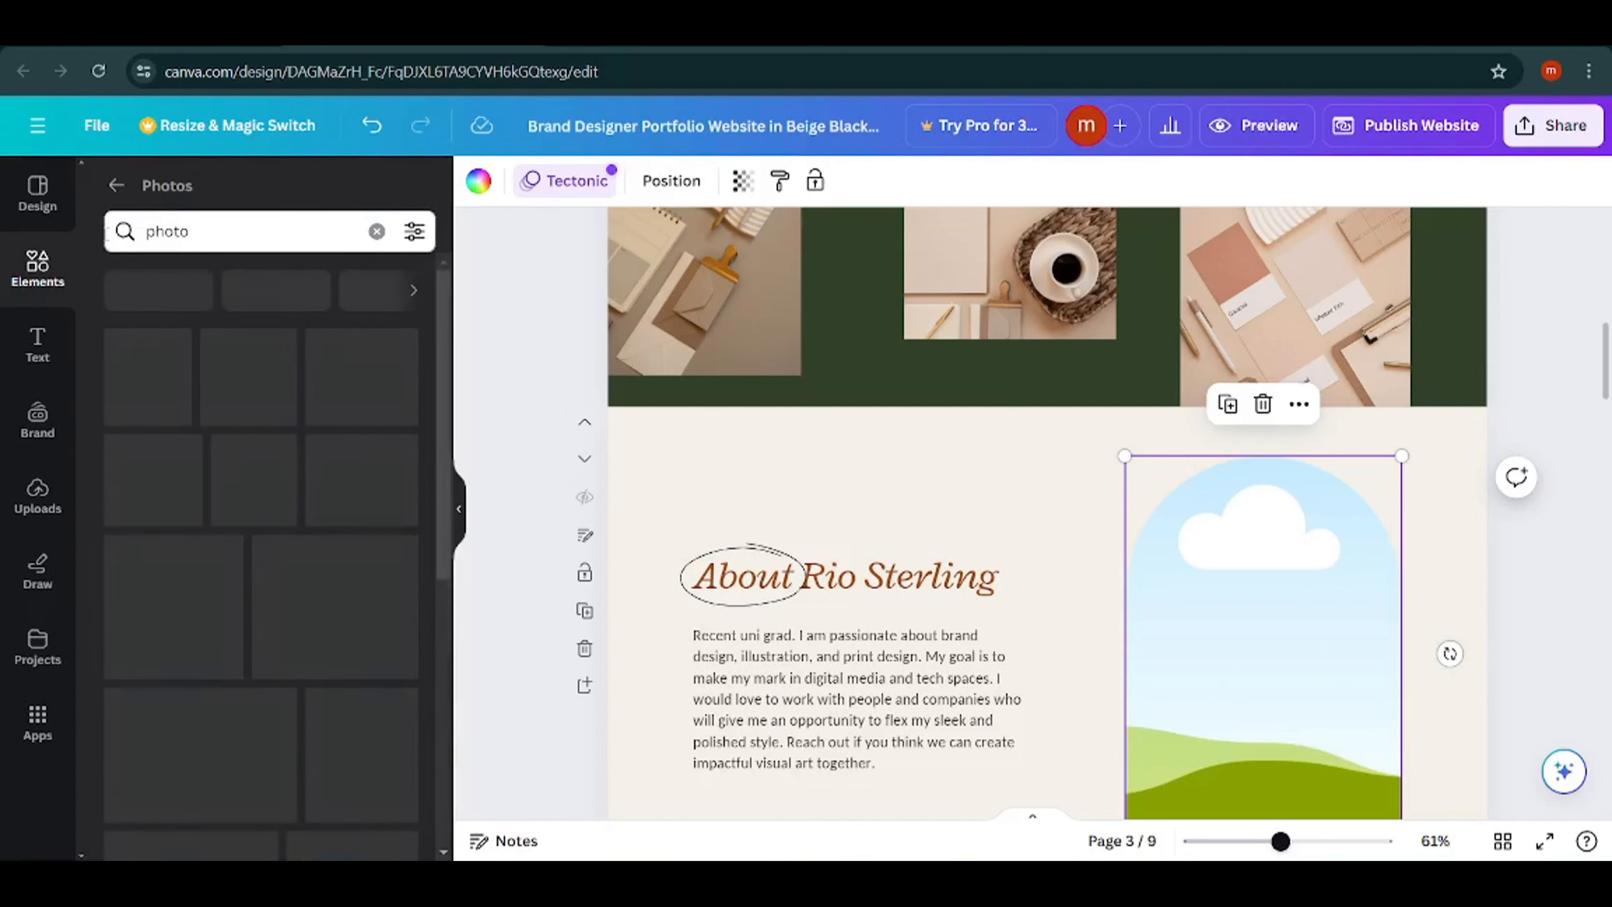
Insert the photo of the curly-haired man in a fur-collared jacket, shrink it to about 460 × 307, and fill page 3's arched frame with it.
{"action": "scroll", "coordinate": [192, 666], "scroll_direction": "down", "scroll_amount": 5}
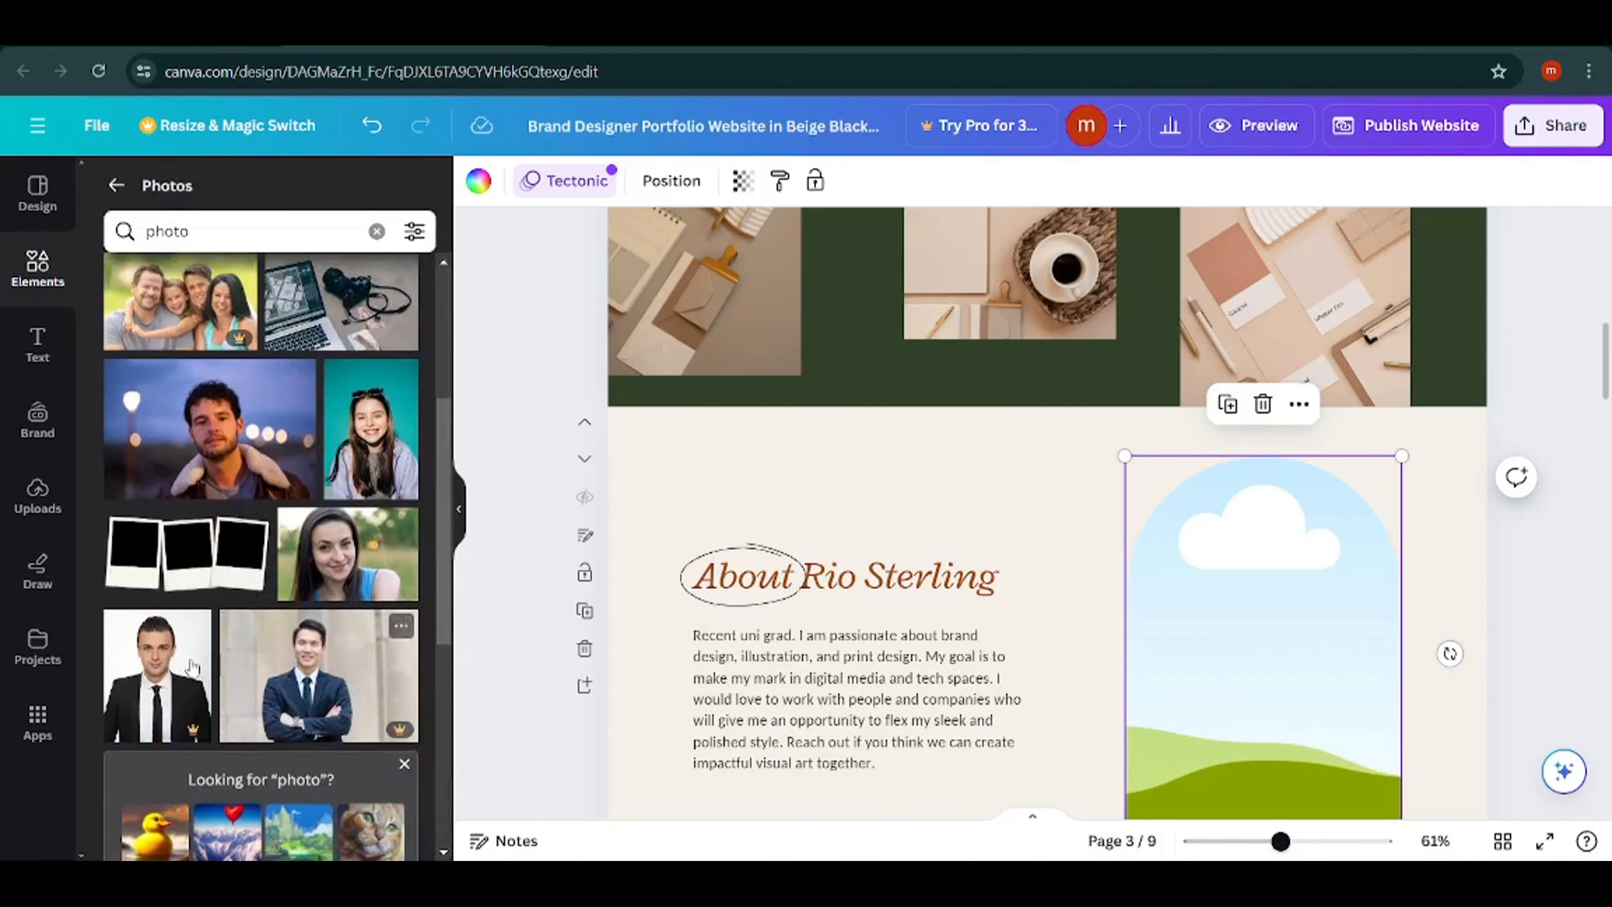
{"action": "left_click", "coordinate": [216, 438]}
{"action": "scroll", "coordinate": [749, 236], "scroll_direction": "down", "scroll_amount": 5}
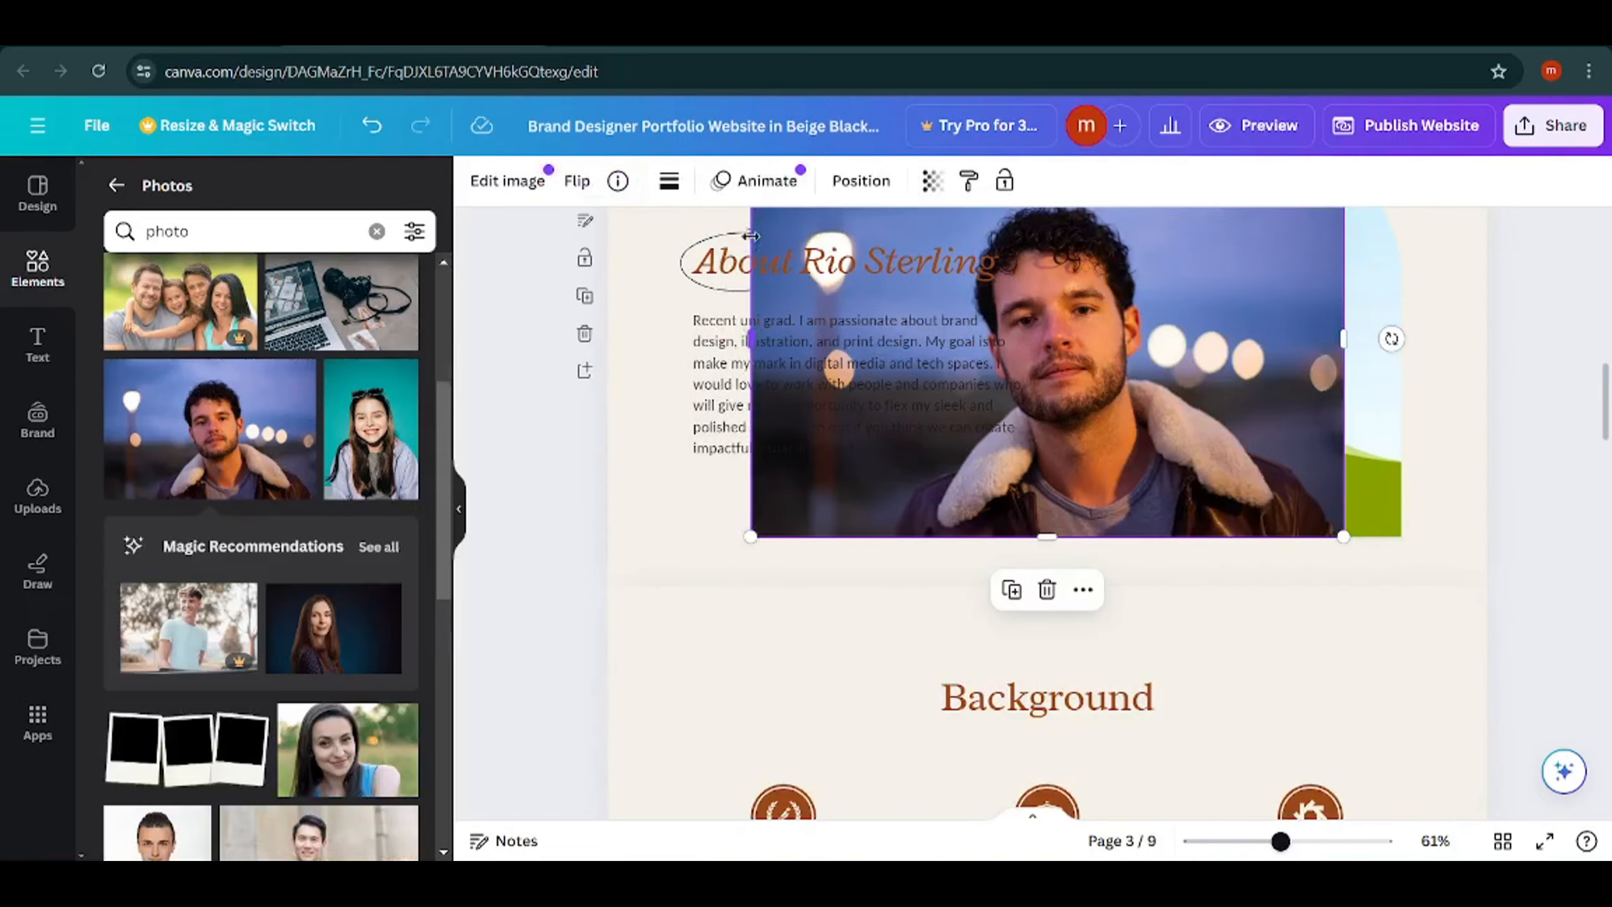
{"action": "scroll", "coordinate": [750, 235], "scroll_direction": "up", "scroll_amount": 5}
{"action": "left_click_drag", "start_coordinate": [749, 559], "coordinate": [1085, 712]}
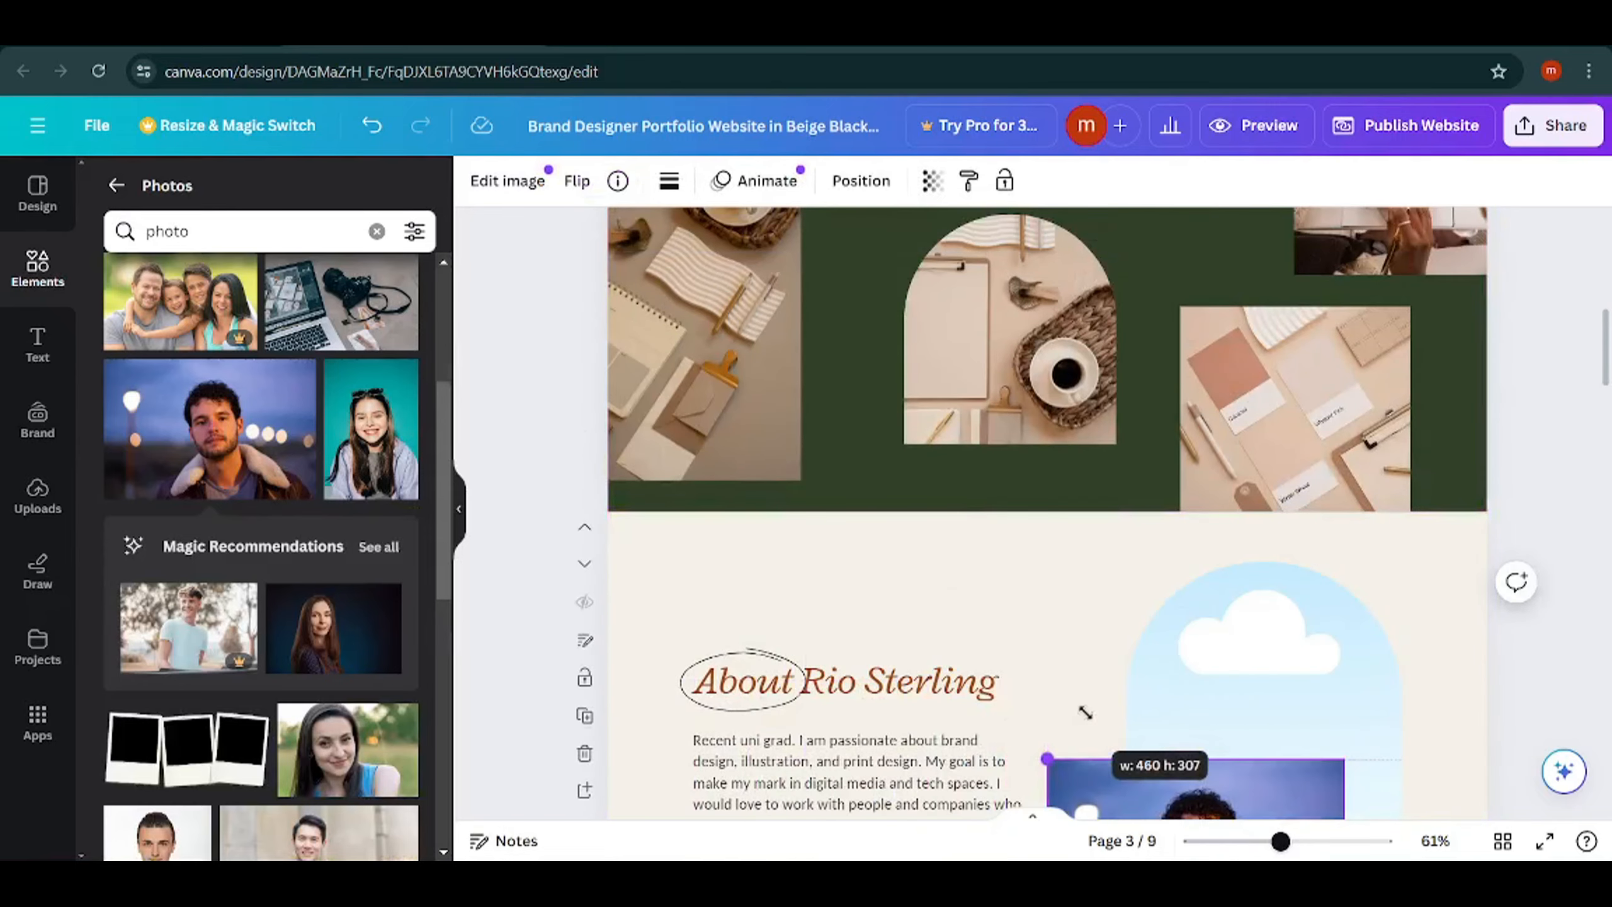
{"action": "scroll", "coordinate": [1171, 636], "scroll_direction": "down", "scroll_amount": 7}
{"action": "scroll", "coordinate": [1147, 546], "scroll_direction": "up", "scroll_amount": 6}
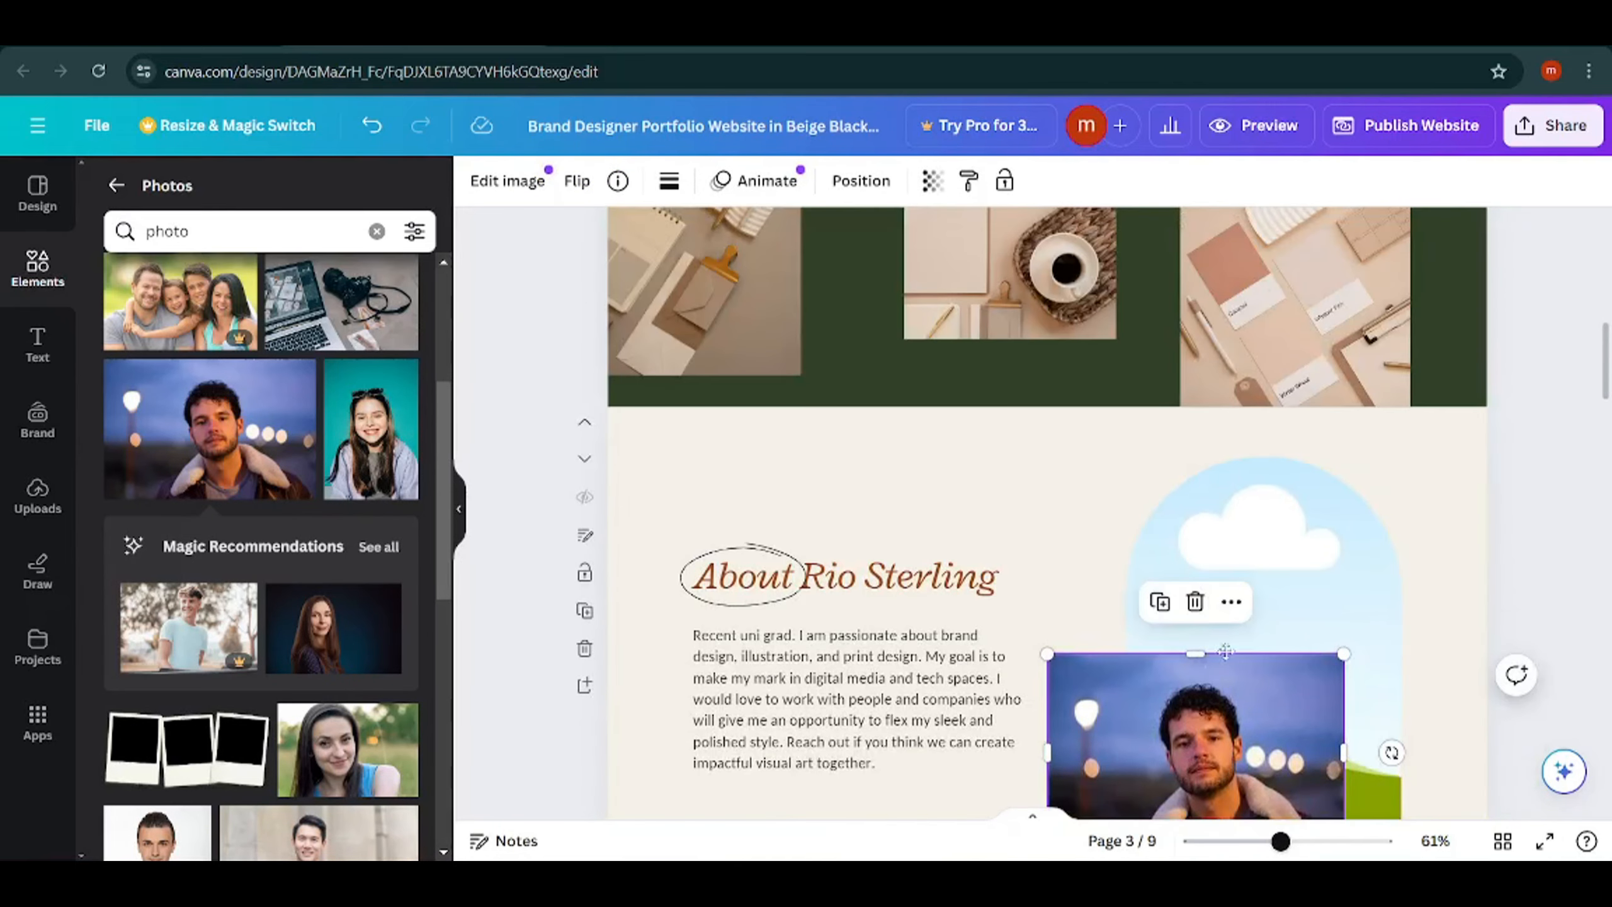
{"action": "left_click_drag", "start_coordinate": [1193, 740], "coordinate": [1274, 578]}
{"action": "scroll", "coordinate": [1105, 495], "scroll_direction": "down", "scroll_amount": 7}
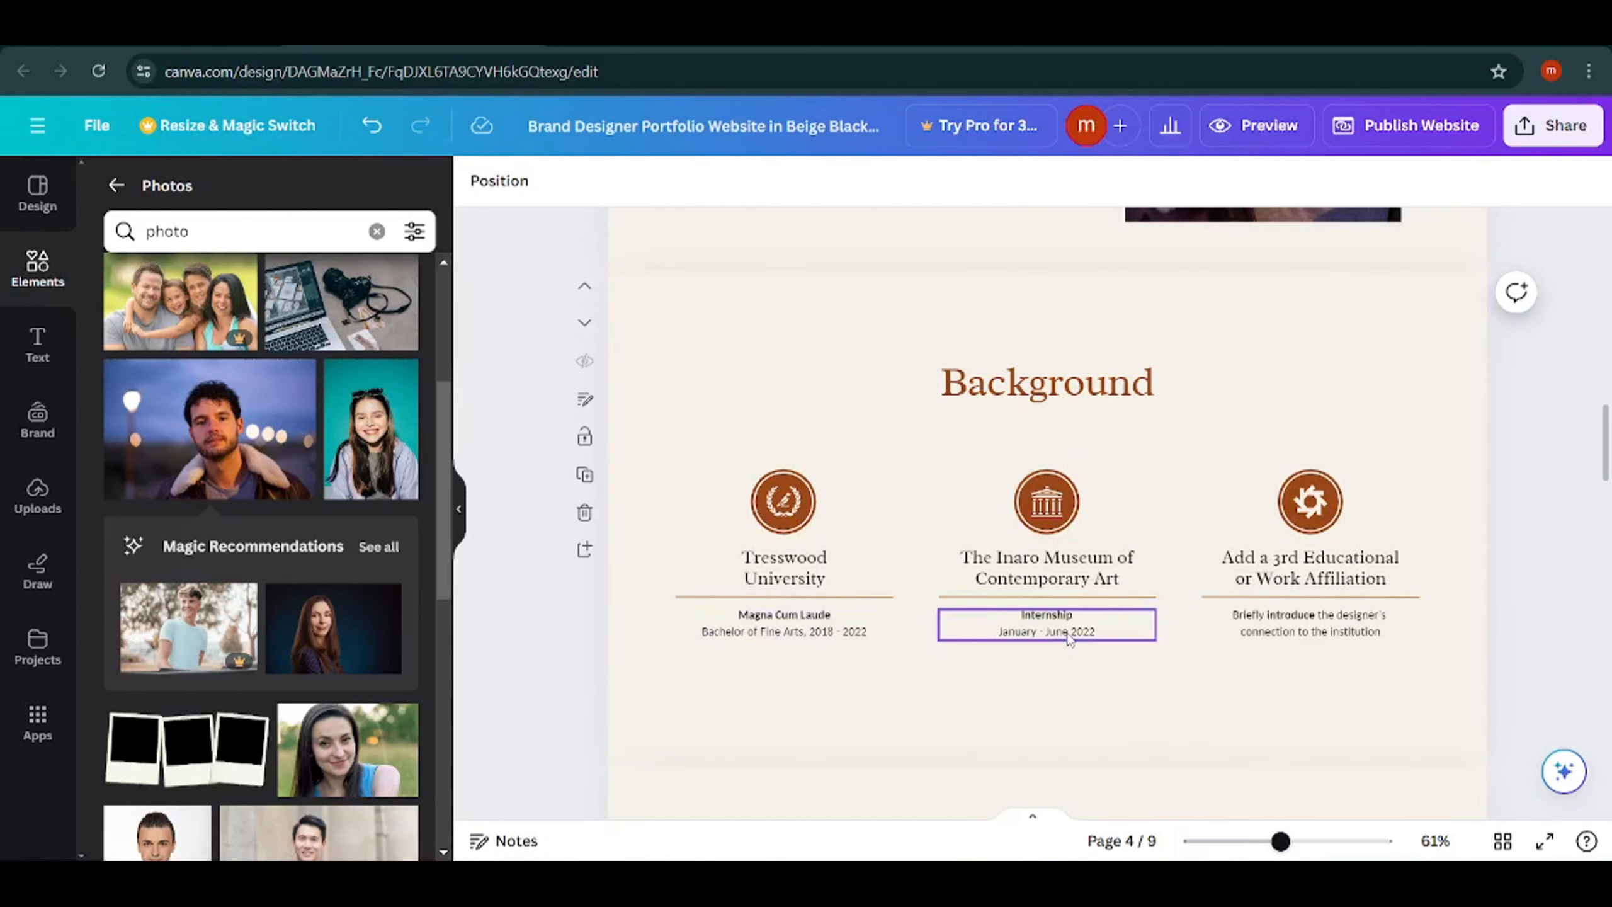
{"action": "double_click", "coordinate": [1317, 625]}
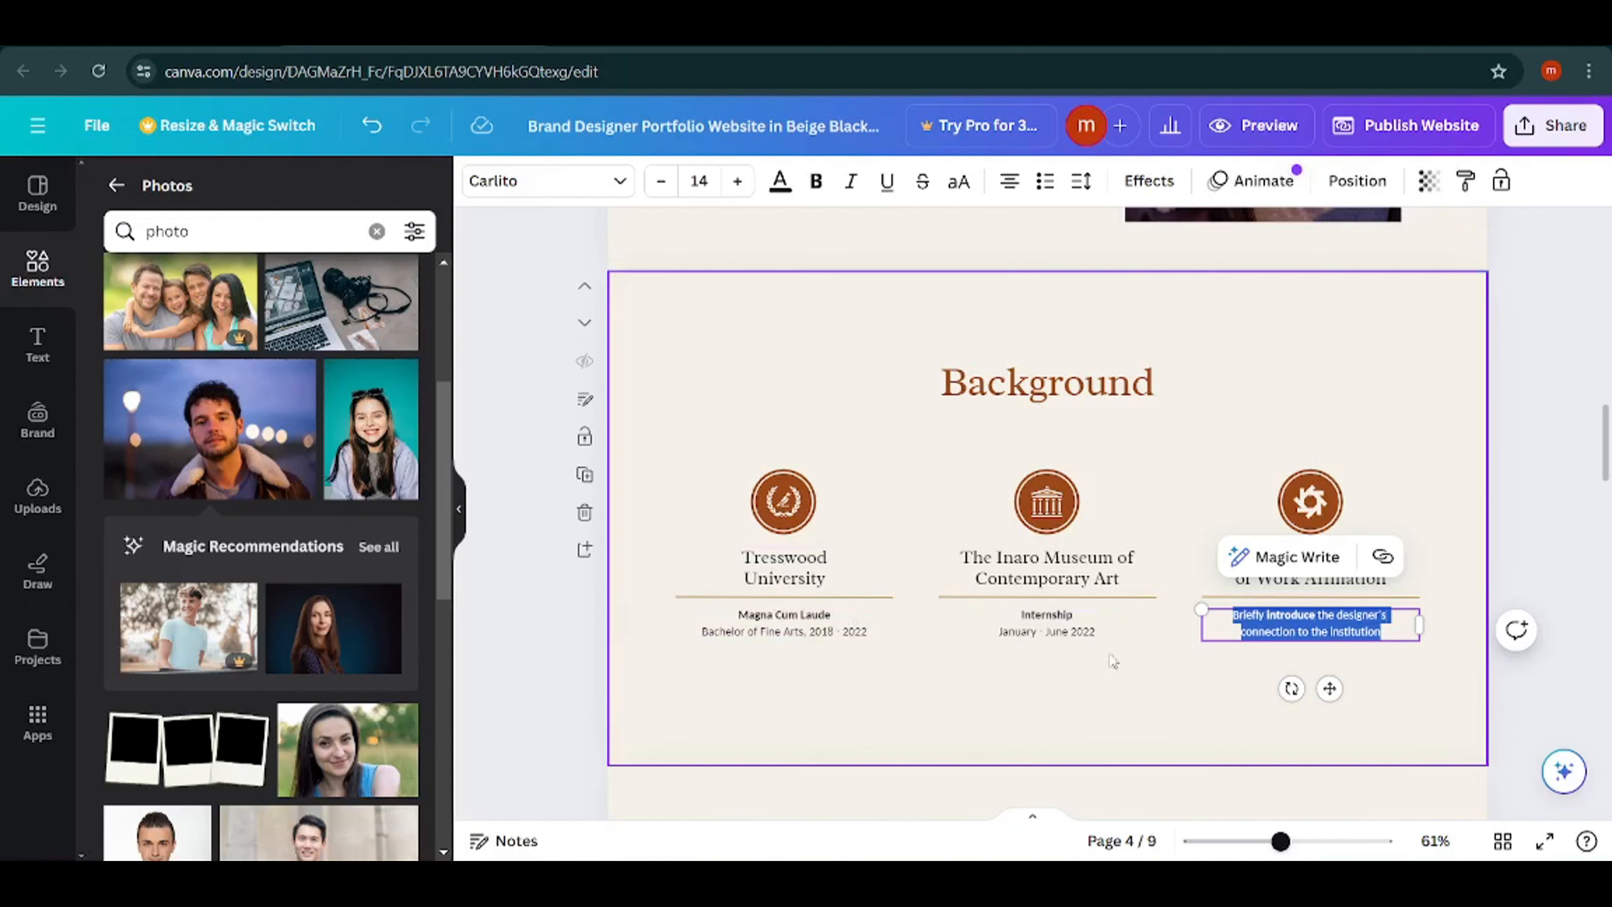
{"action": "scroll", "coordinate": [1082, 671], "scroll_direction": "down", "scroll_amount": 5}
{"action": "scroll", "coordinate": [1047, 612], "scroll_direction": "up", "scroll_amount": 2}
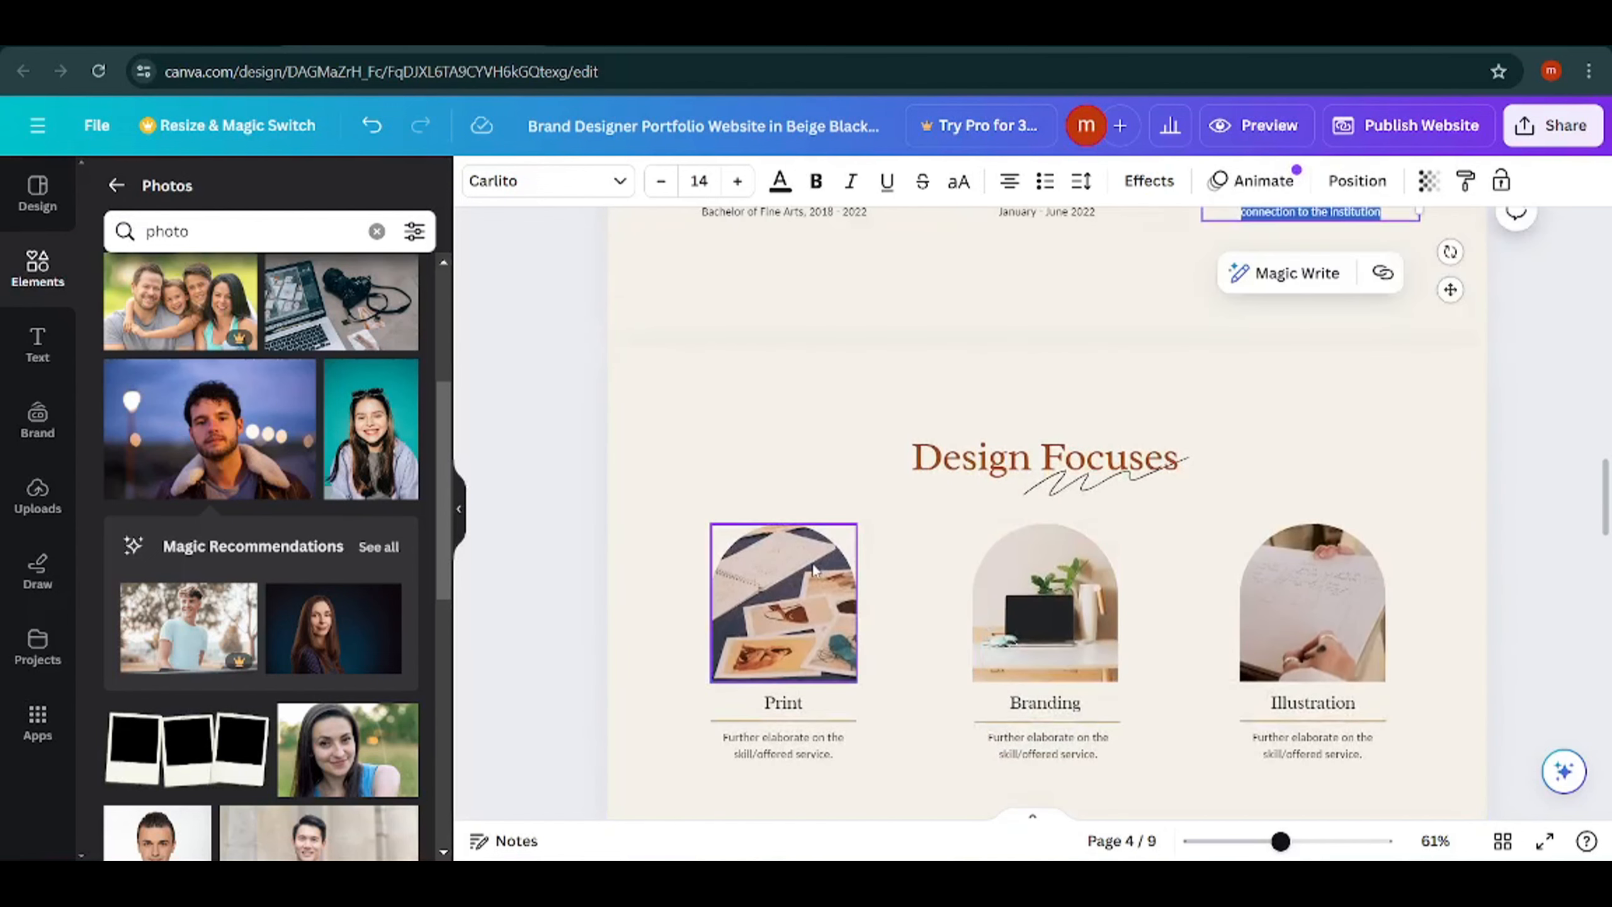
{"action": "scroll", "coordinate": [828, 559], "scroll_direction": "down", "scroll_amount": 3}
{"action": "scroll", "coordinate": [831, 562], "scroll_direction": "down", "scroll_amount": 5}
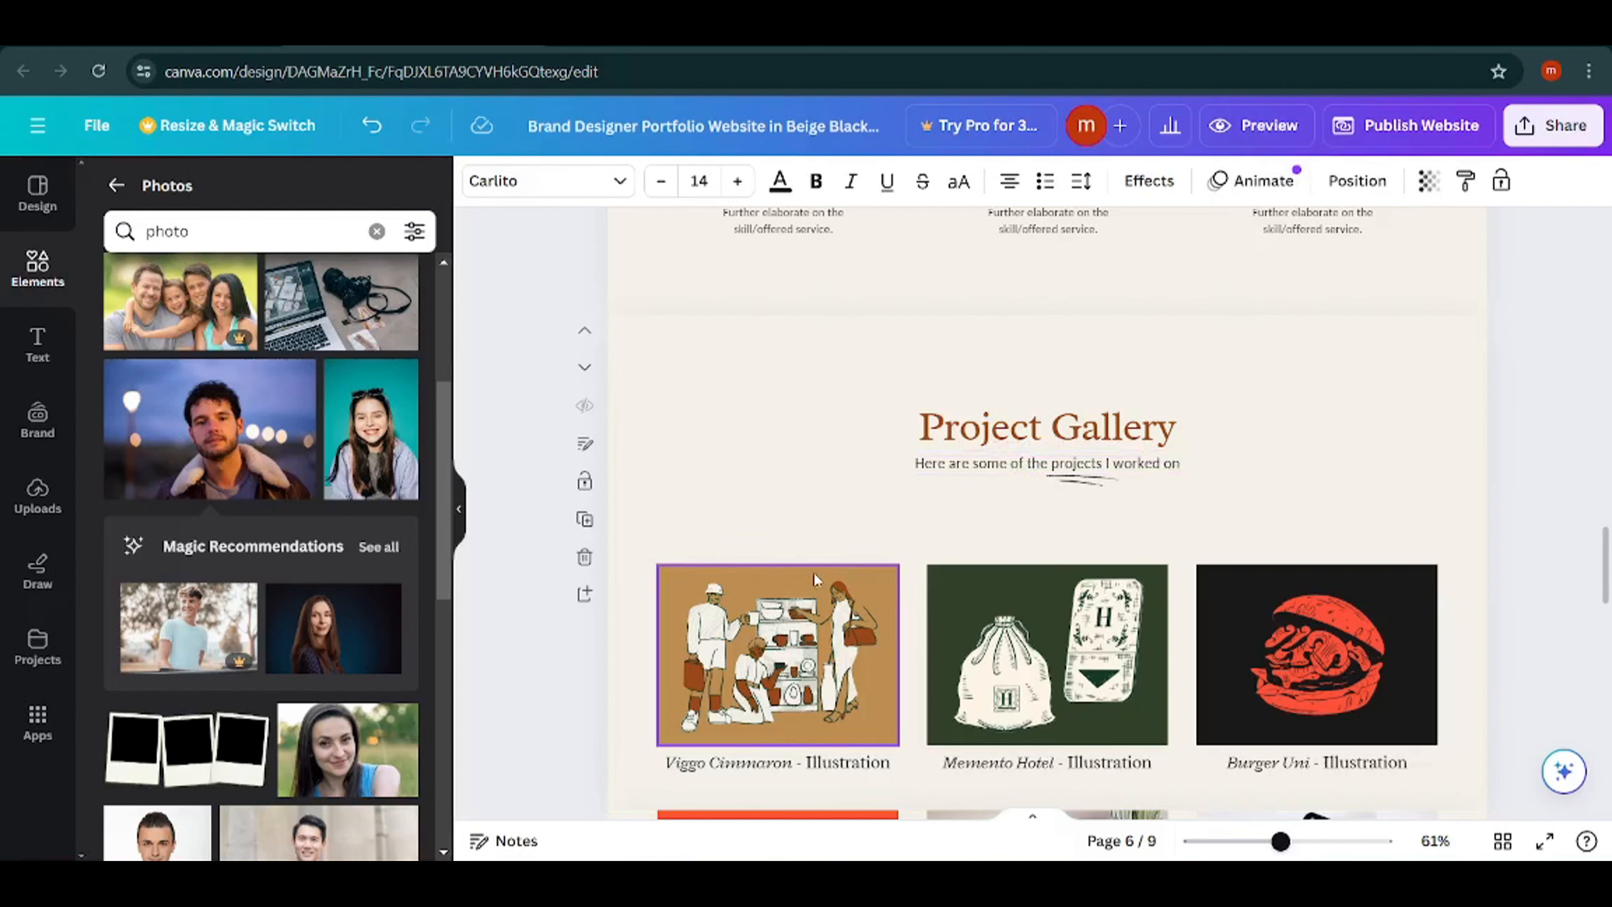
Delete the drawstring pouch graphic from the Memento Hotel tile in the Project Gallery and dismiss the graphic generator suggestion.
{"action": "left_click", "coordinate": [1009, 672]}
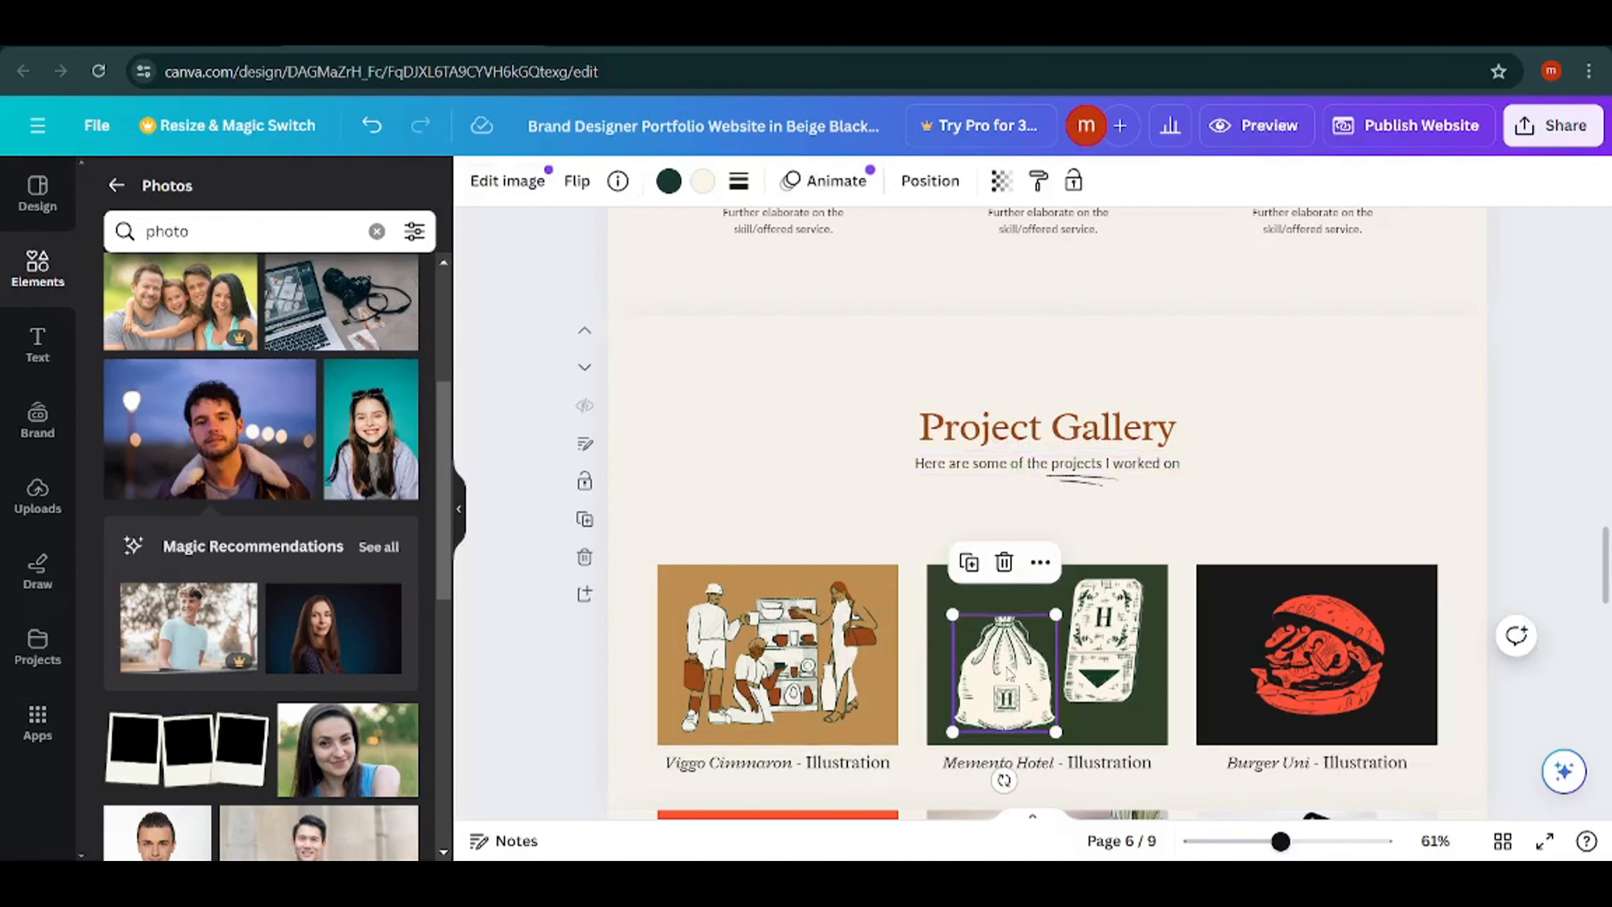
{"action": "key", "text": "Delete"}
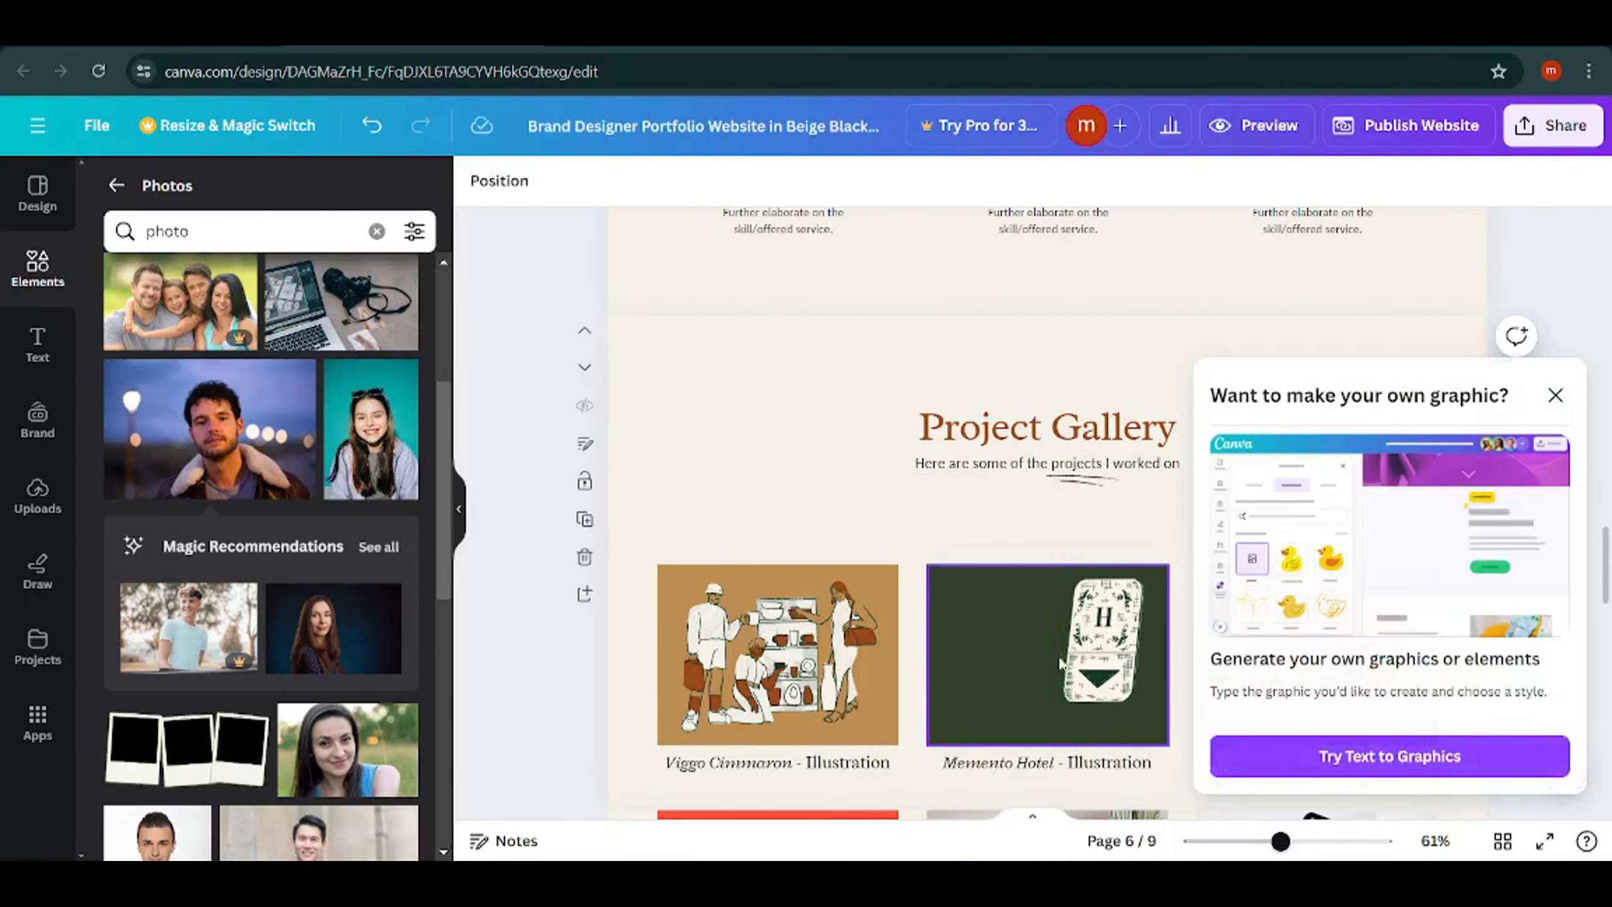
{"action": "left_click", "coordinate": [1556, 395]}
Replace the social handle on page 9 with the owner's e-mail address and widen the text box to fit it on one line.
{"action": "scroll", "coordinate": [972, 520], "scroll_direction": "down", "scroll_amount": 20}
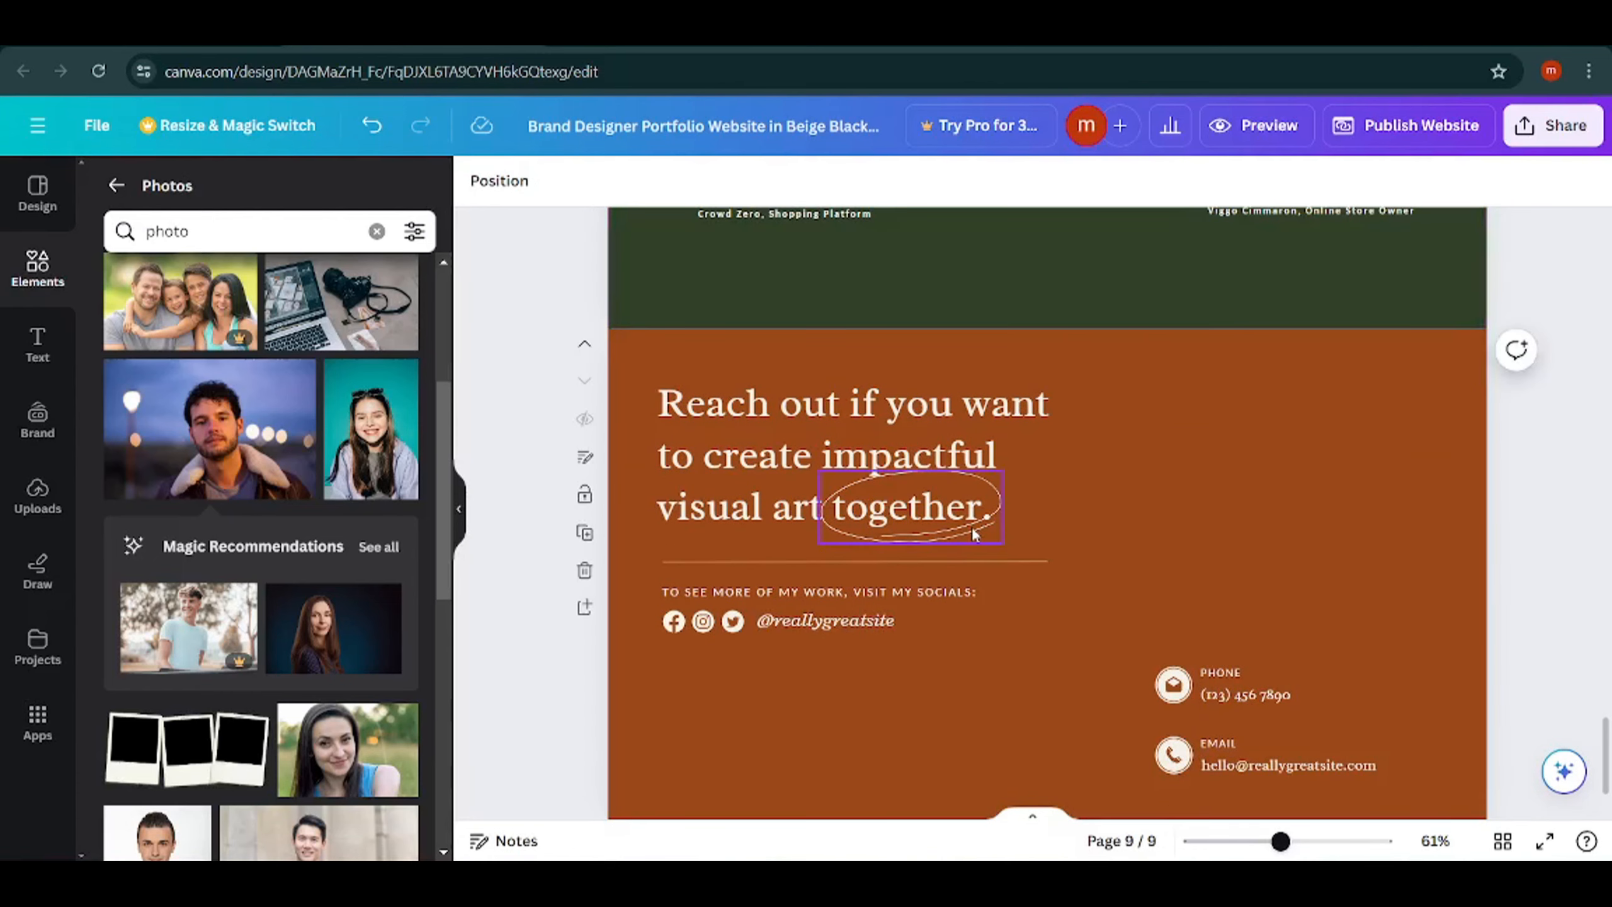
{"action": "double_click", "coordinate": [826, 625]}
{"action": "left_click", "coordinate": [926, 681]}
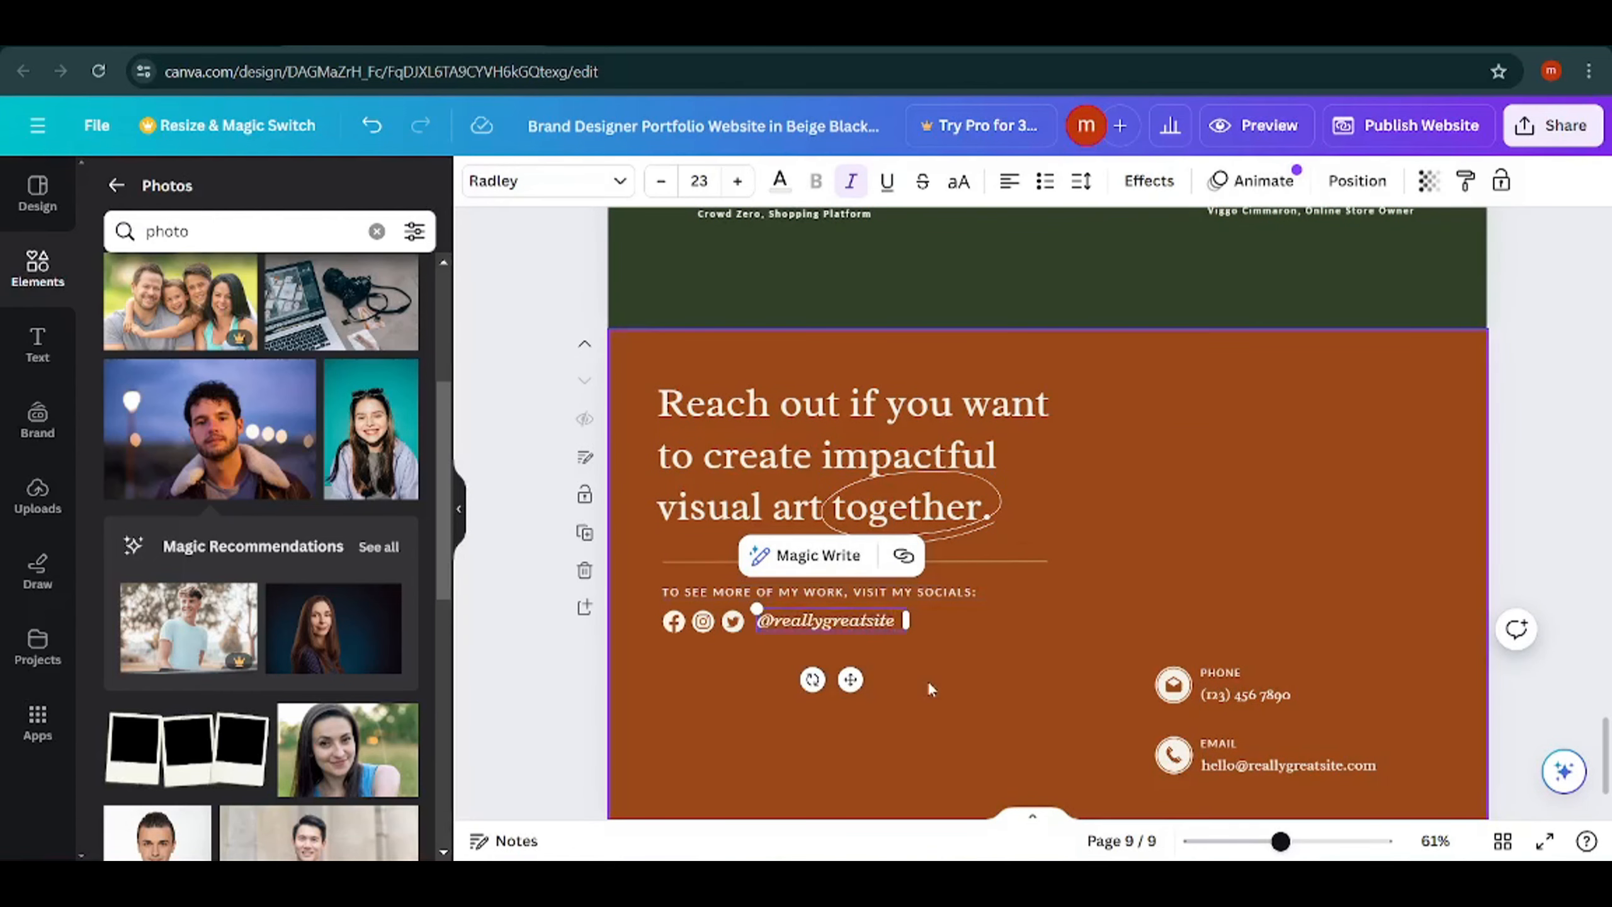
{"action": "double_click", "coordinate": [836, 621]}
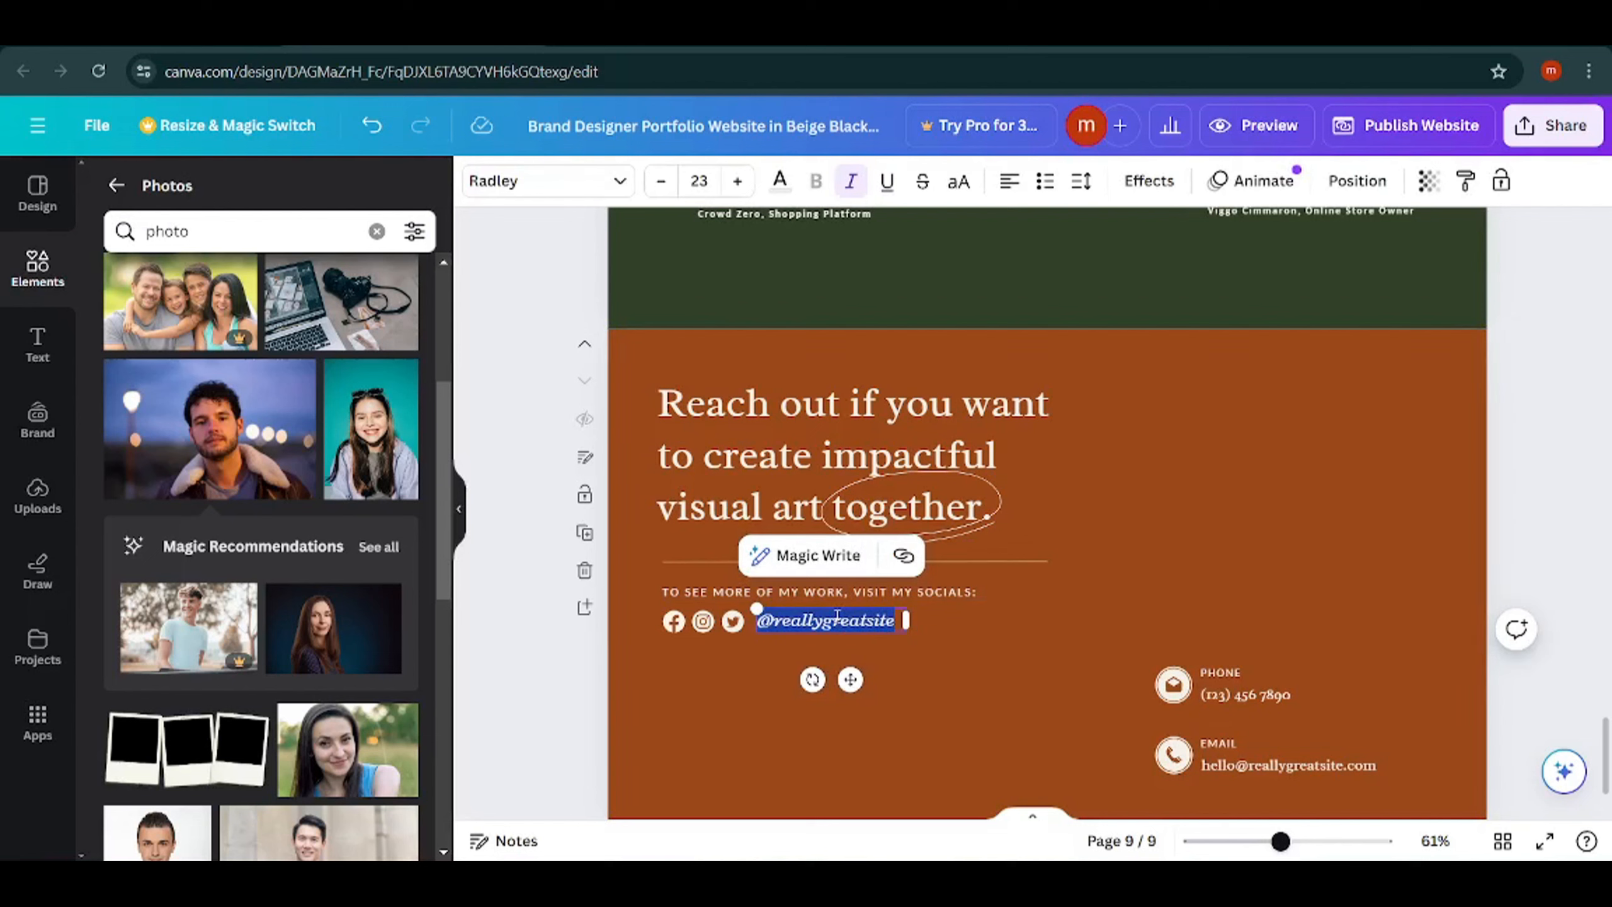
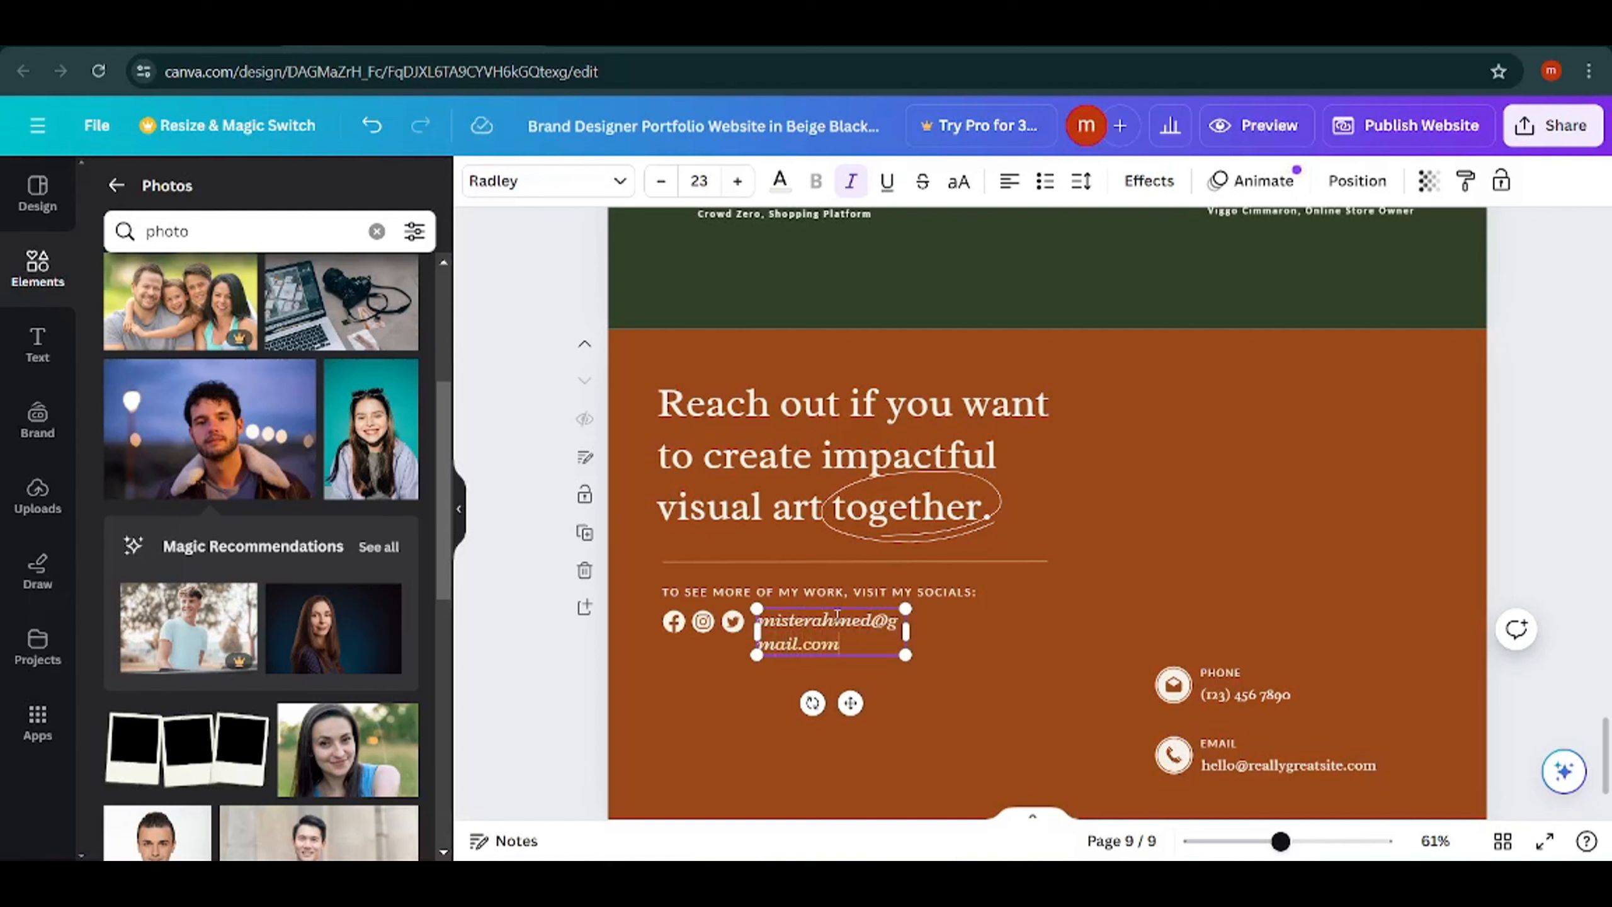
{"action": "left_click_drag", "start_coordinate": [905, 630], "coordinate": [987, 631]}
{"action": "left_click", "coordinate": [1021, 671]}
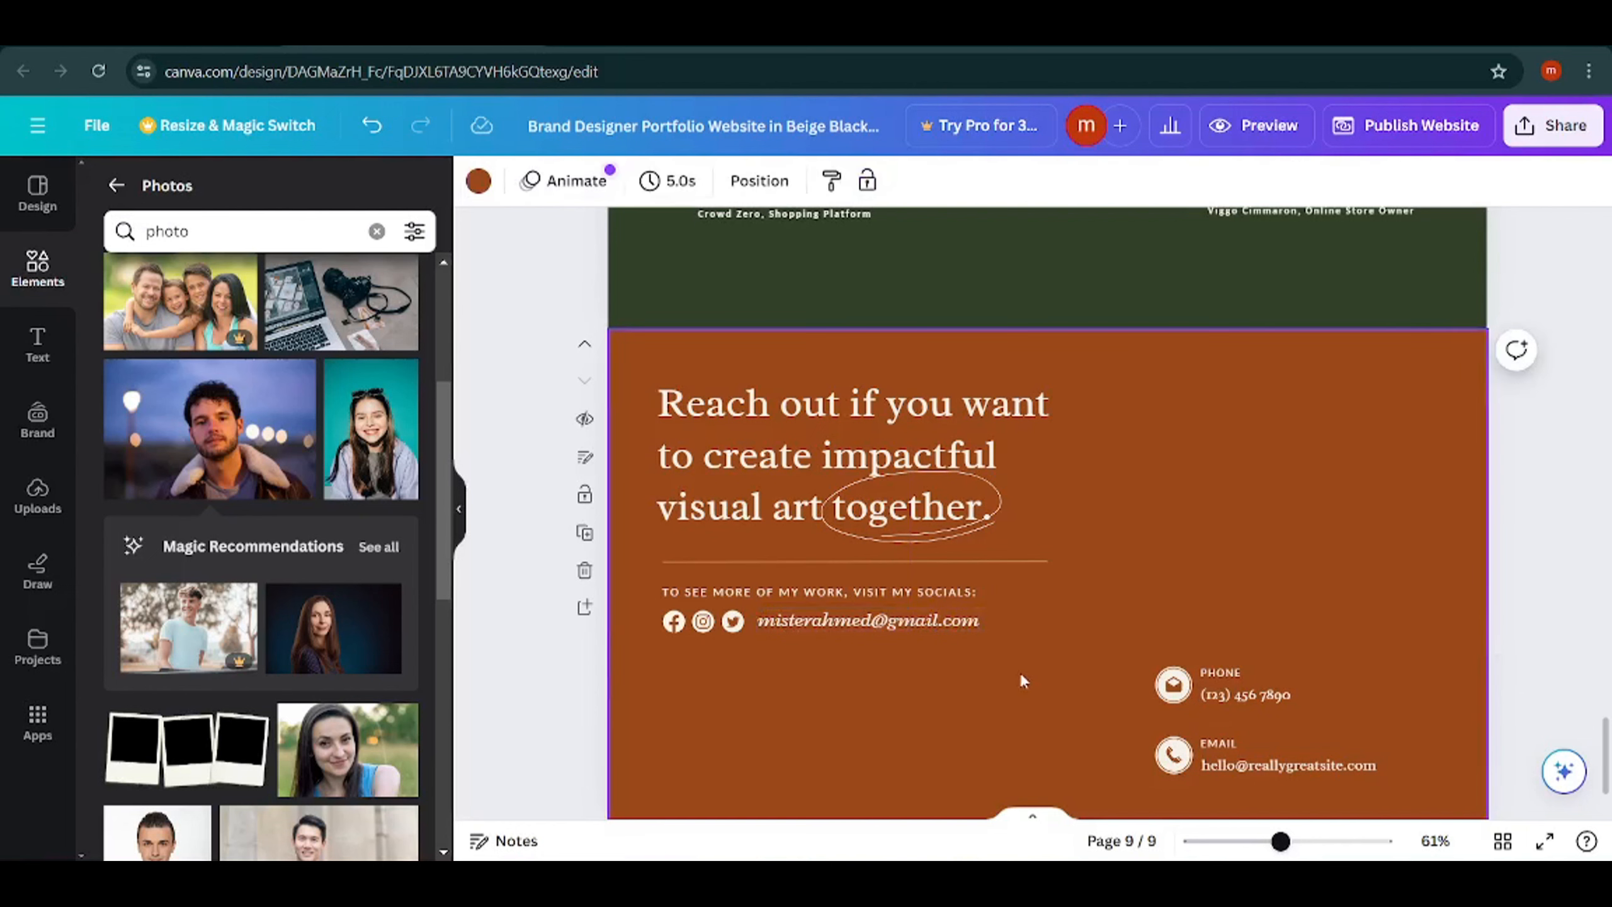
Replace the placeholder number under PHONE on page 9 with the owner's phone number.
{"action": "left_click", "coordinate": [1267, 699]}
{"action": "double_click", "coordinate": [1266, 698]}
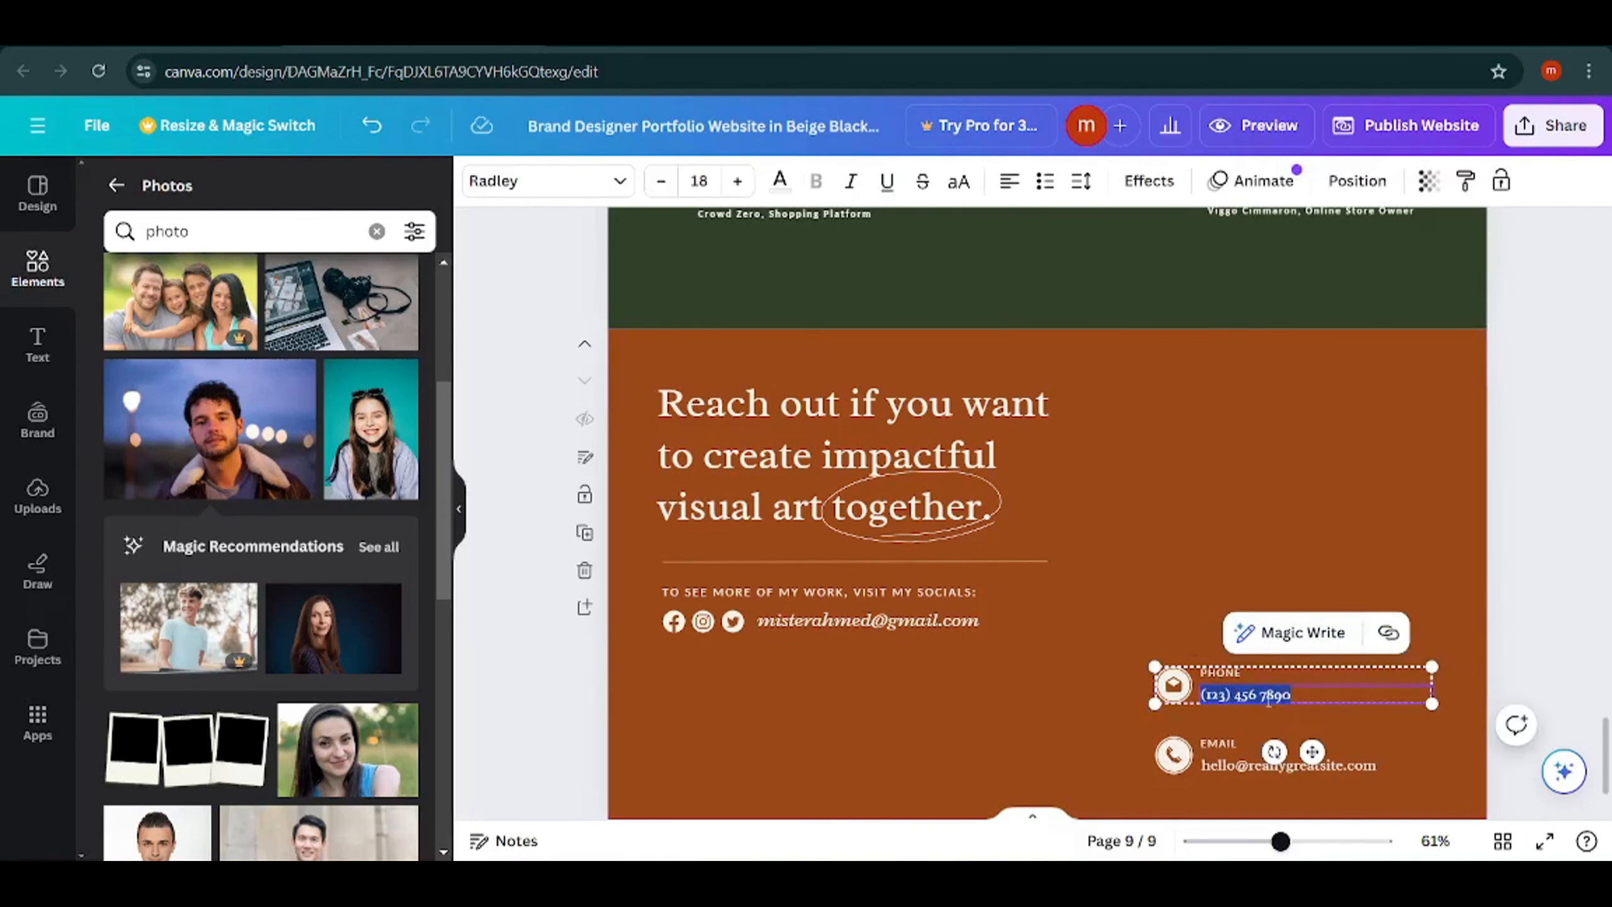
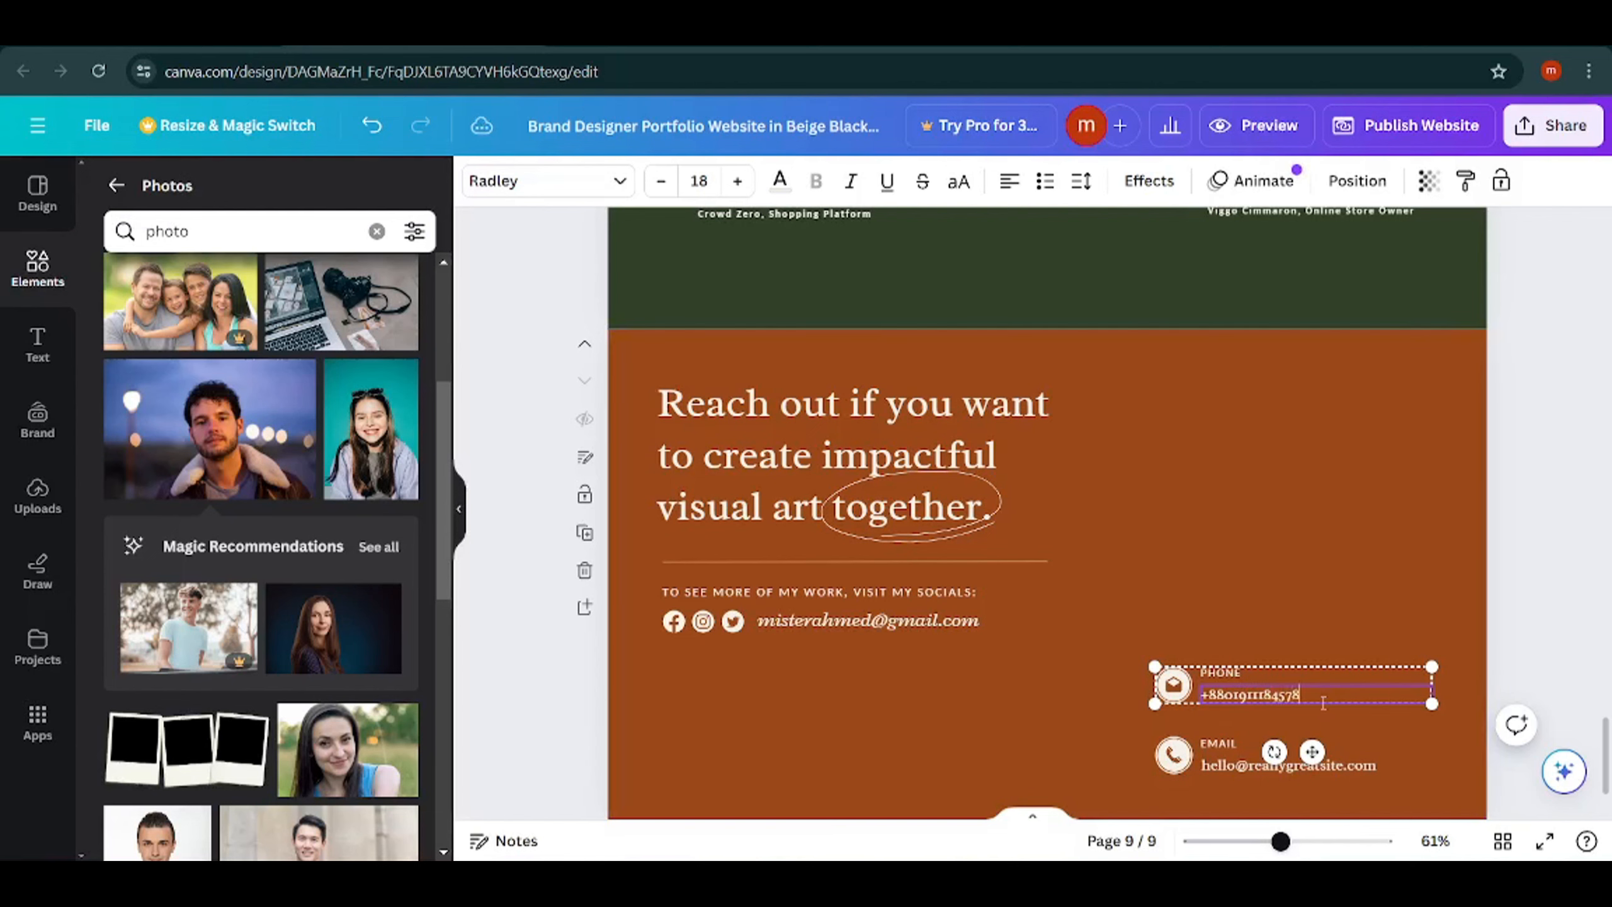
{"action": "left_click", "coordinate": [1028, 721]}
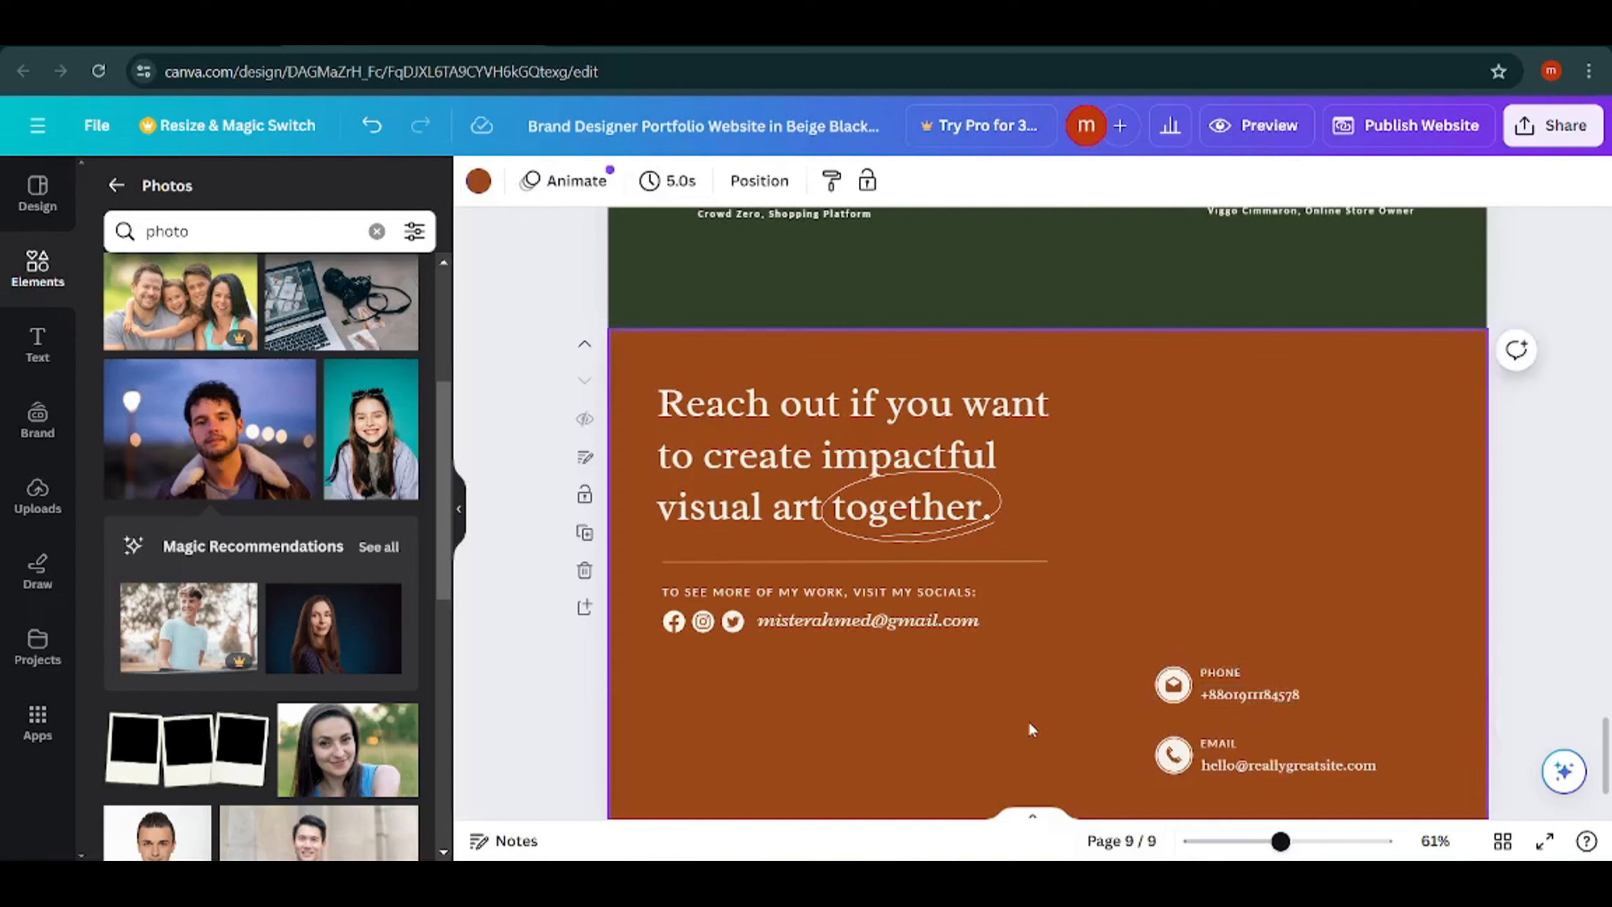
Copy the owner's e-mail address from the socials line and replace the placeholder address under EMAIL on page 9 with it.
{"action": "double_click", "coordinate": [926, 626]}
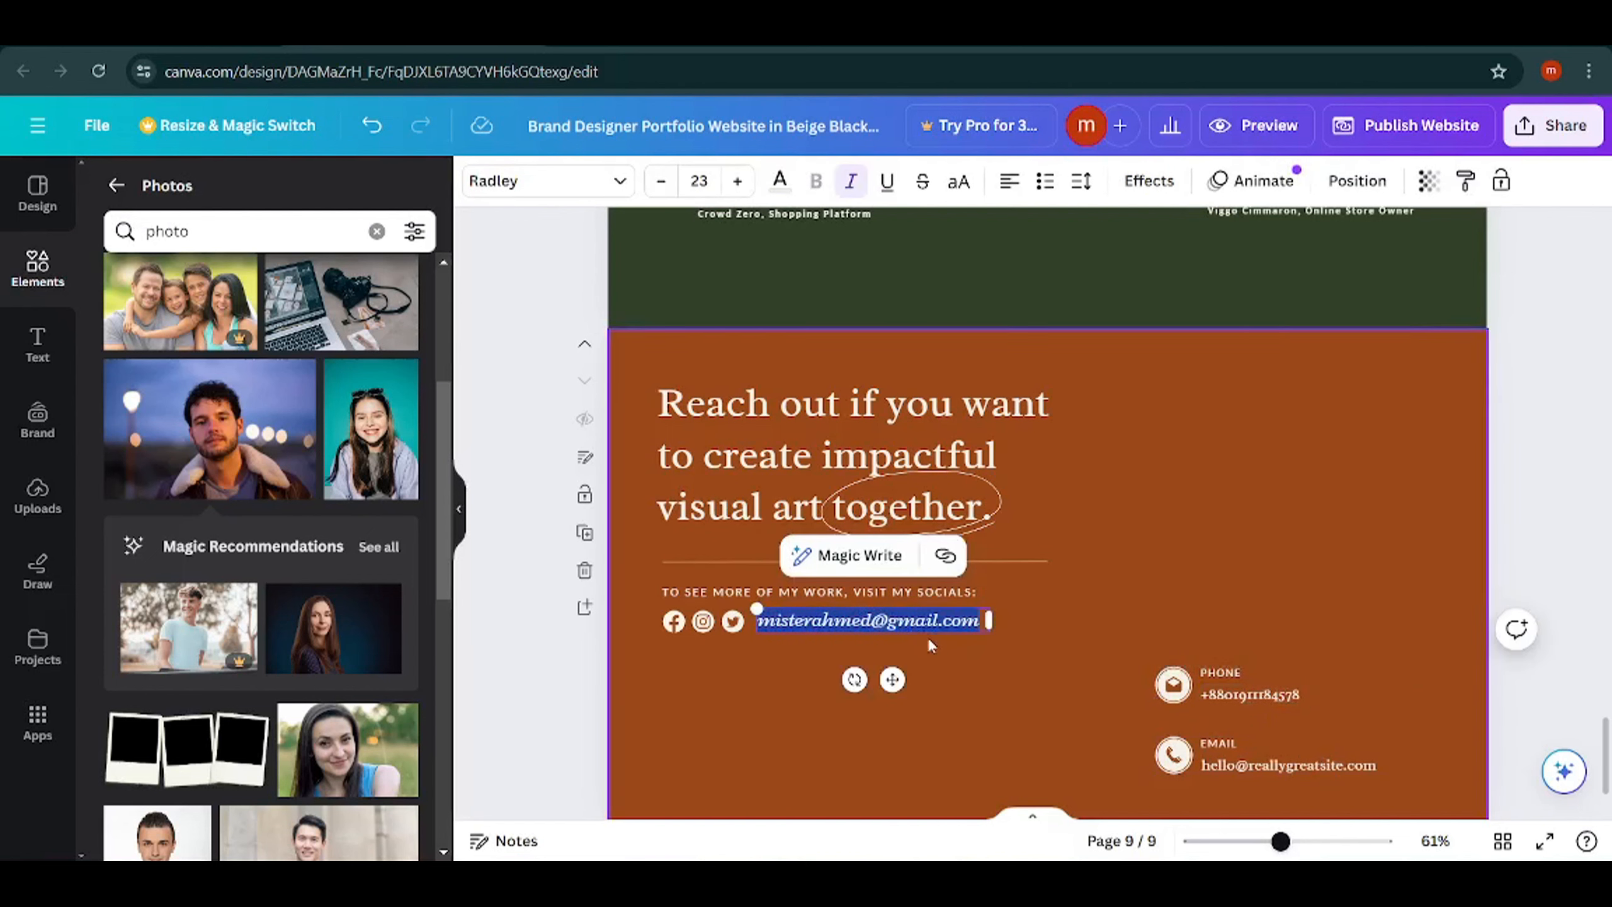
{"action": "key", "text": "ctrl+c"}
{"action": "double_click", "coordinate": [1274, 768]}
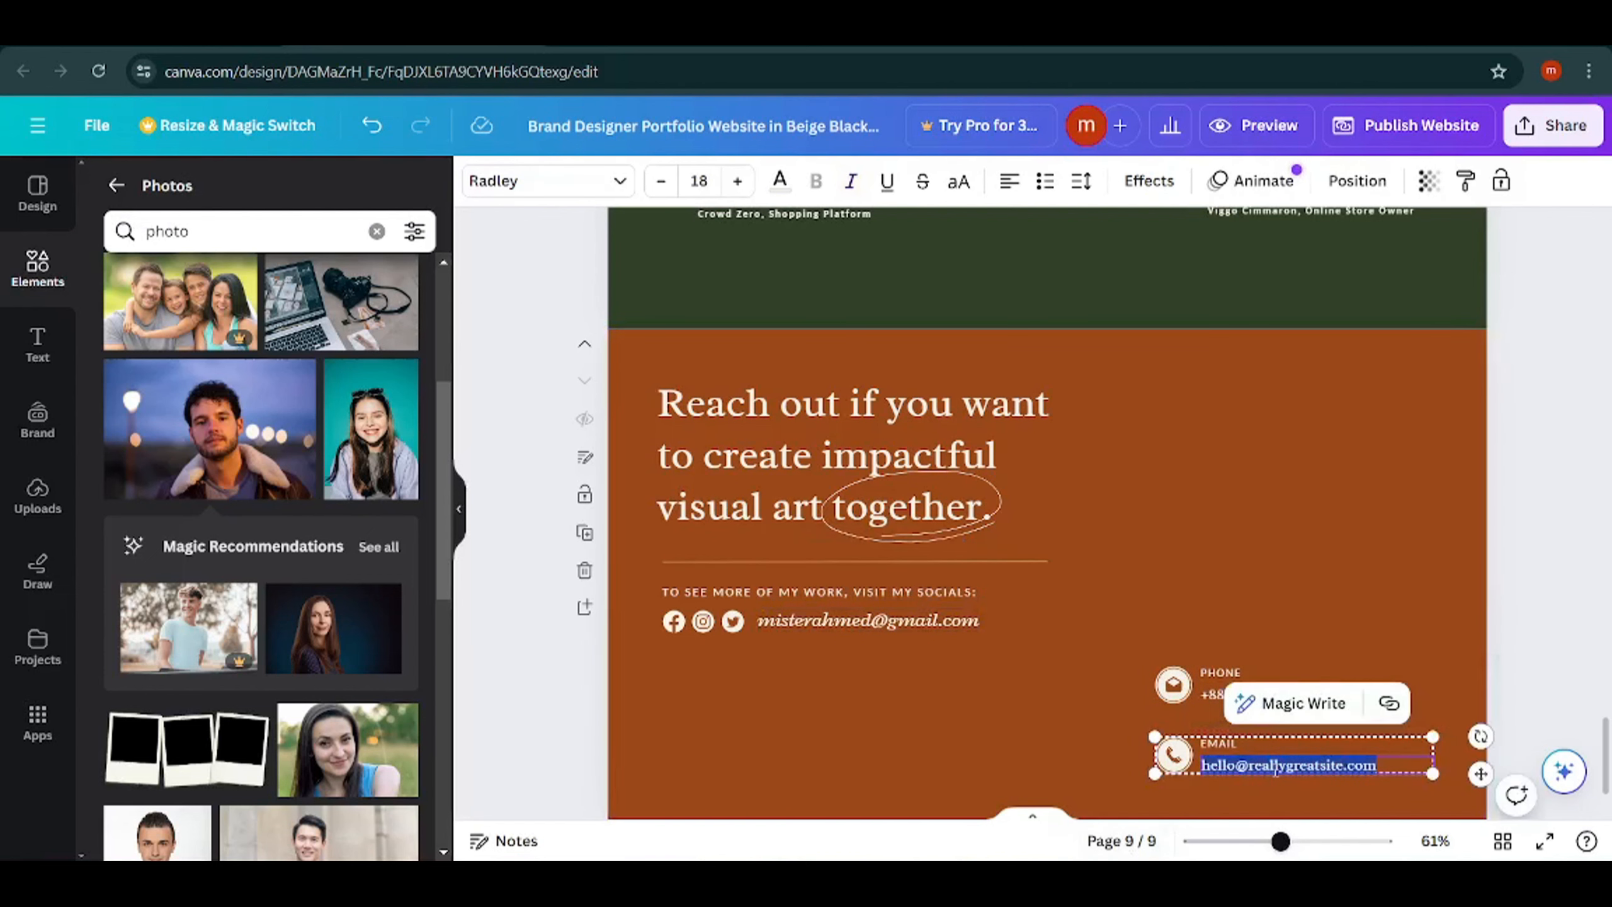
{"action": "key", "text": "ctrl+v"}
{"action": "left_click", "coordinate": [1162, 531]}
Change page 9's background from the document colors to the darkest green.
{"action": "scroll", "coordinate": [1104, 539], "scroll_direction": "up", "scroll_amount": 2}
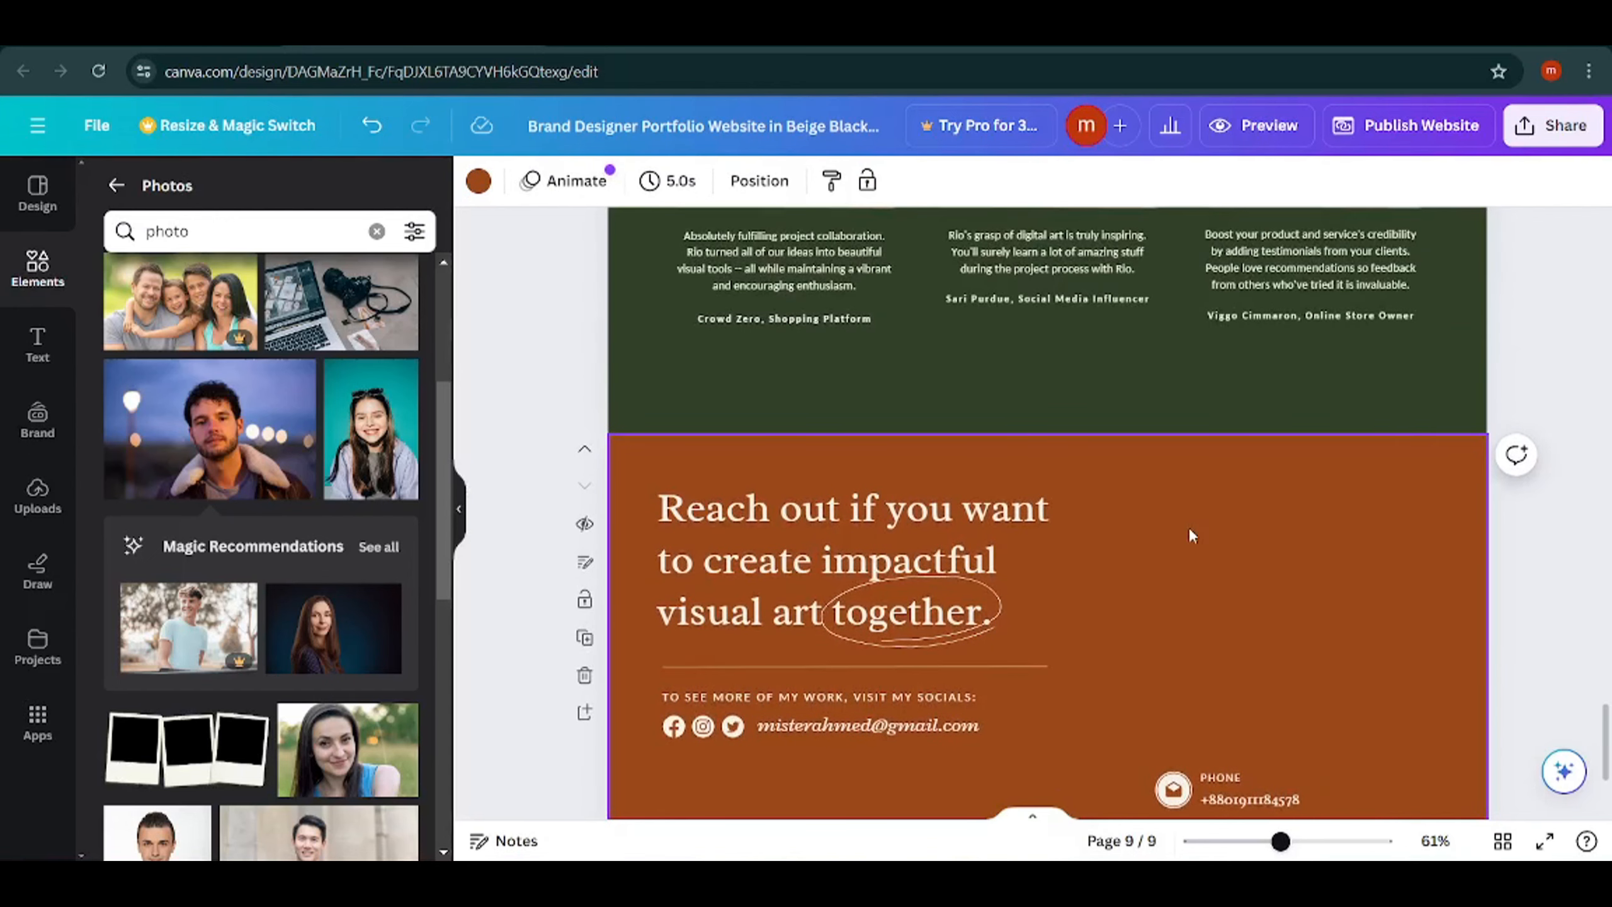
{"action": "left_click", "coordinate": [478, 181]}
{"action": "left_click", "coordinate": [226, 309]}
{"action": "scroll", "coordinate": [1038, 544], "scroll_direction": "down", "scroll_amount": 4}
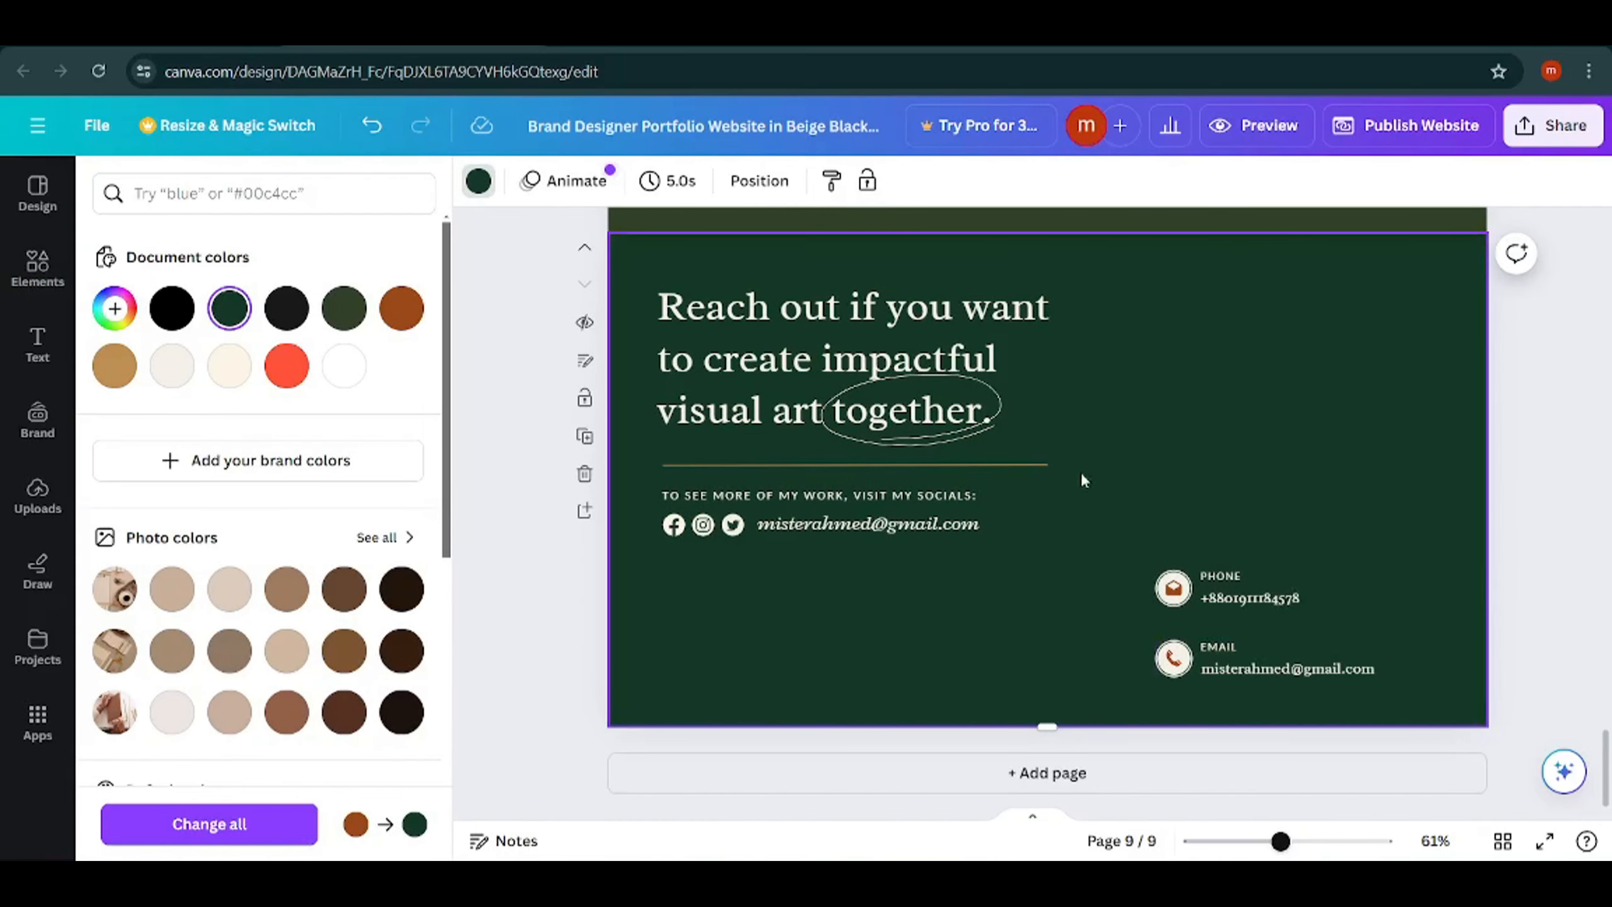
Add a blank page 10, insert the recently used graduate photo, and resize and move it into the page's upper-left area.
{"action": "left_click", "coordinate": [1131, 782]}
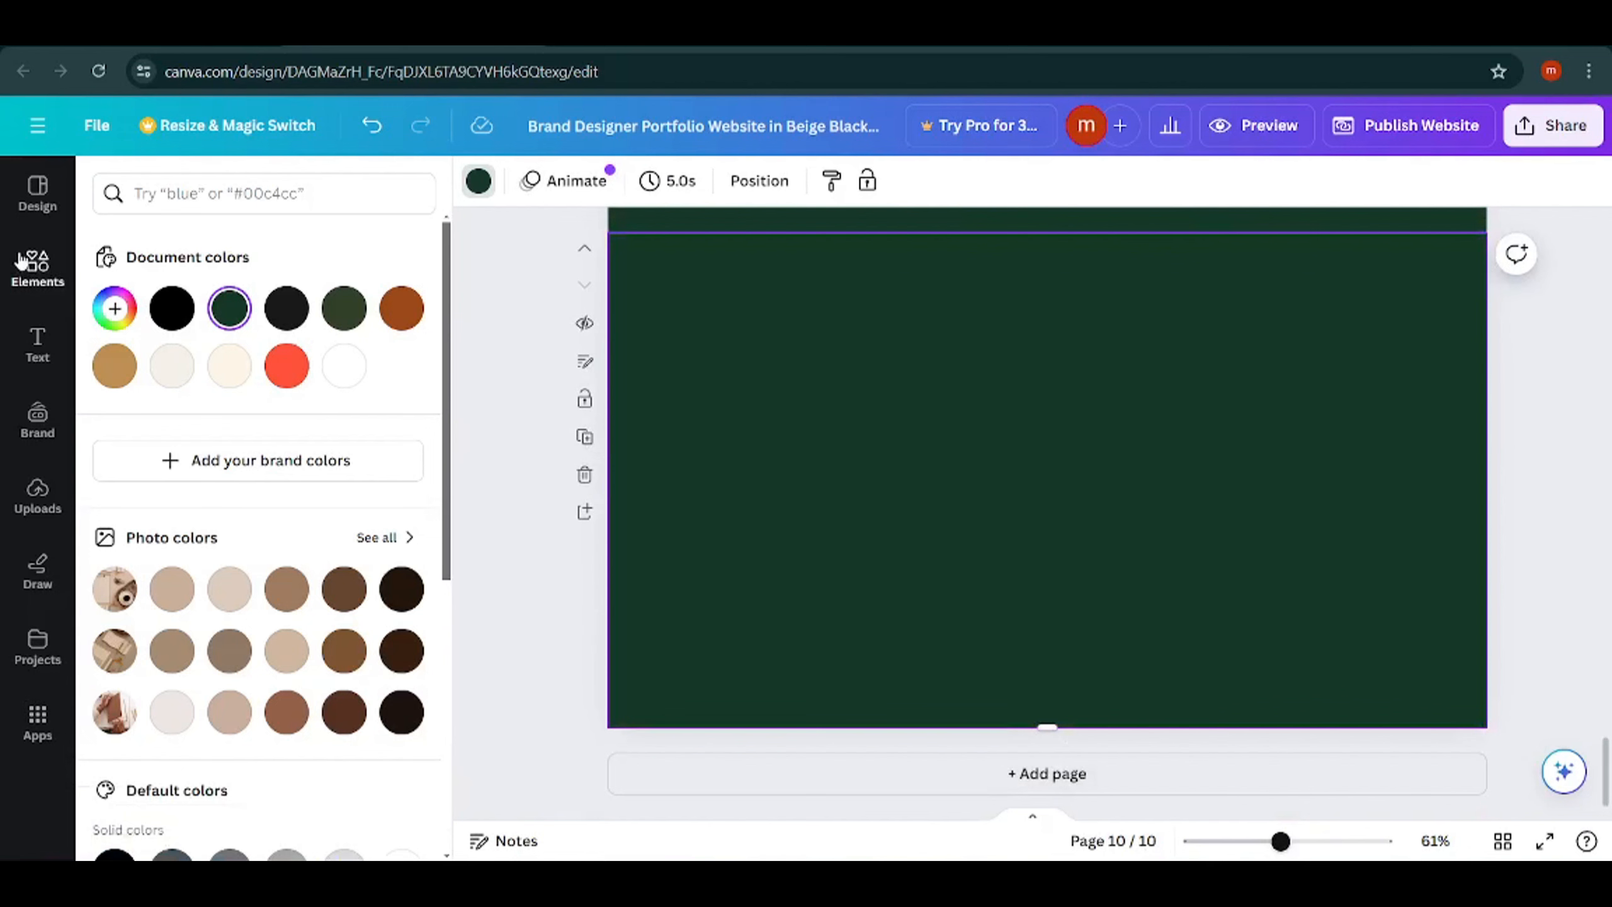
{"action": "left_click", "coordinate": [37, 267]}
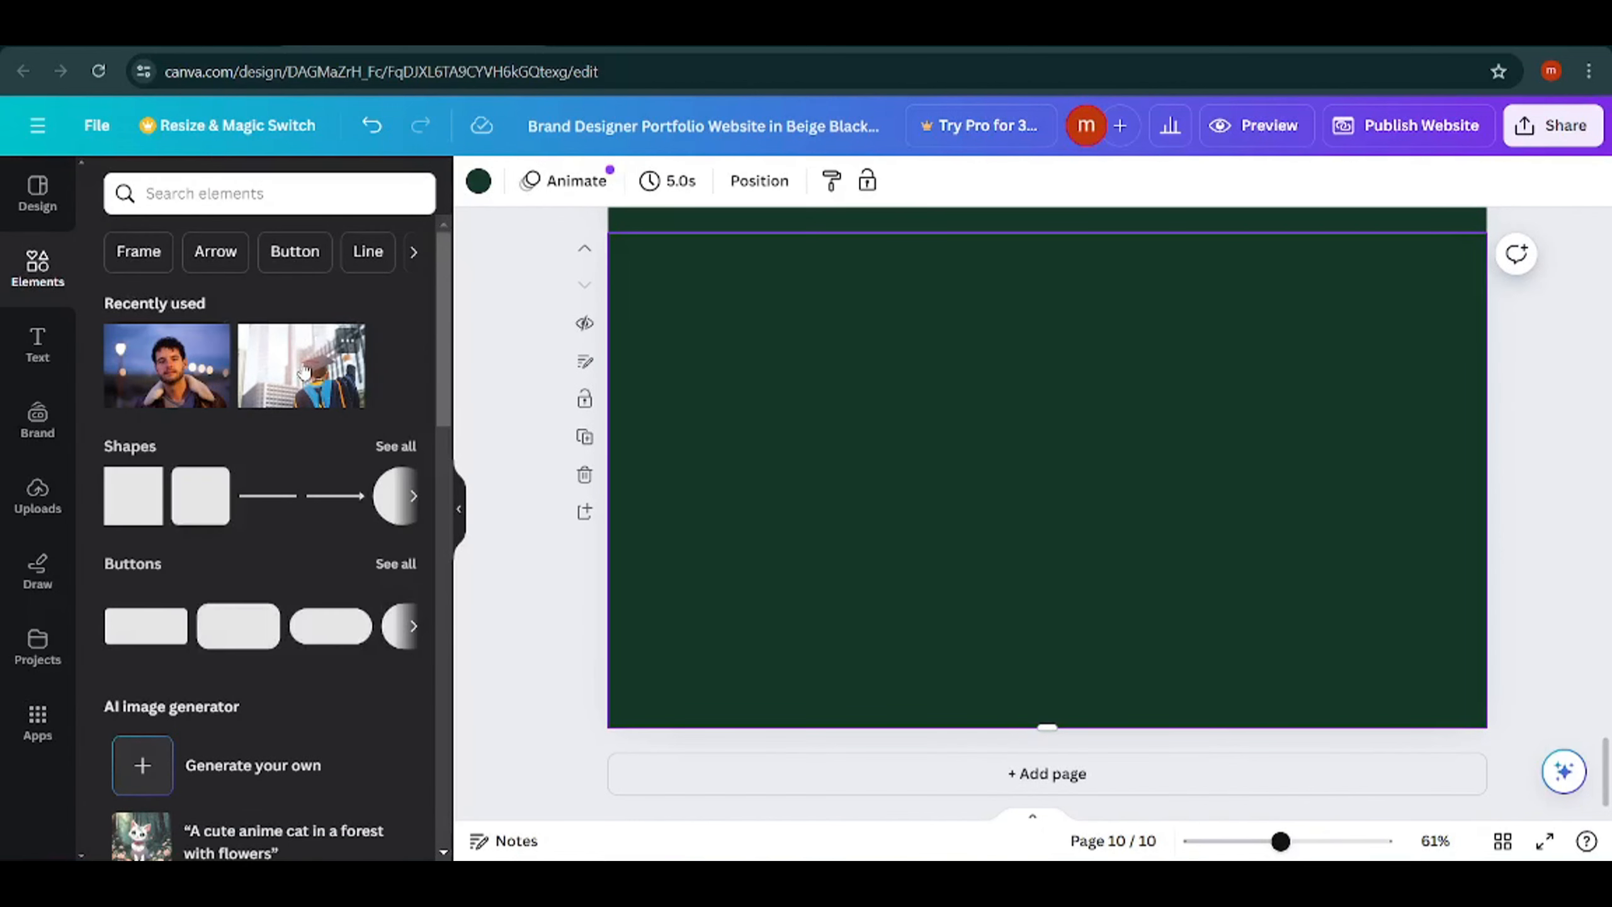
{"action": "left_click", "coordinate": [303, 371]}
{"action": "left_click_drag", "start_coordinate": [751, 283], "coordinate": [975, 420]}
{"action": "left_click_drag", "start_coordinate": [1047, 502], "coordinate": [767, 378]}
{"action": "left_click", "coordinate": [1255, 484]}
Add a default heading beside the graduate photo on page 10 and a default subheading below it.
{"action": "left_click", "coordinate": [37, 343]}
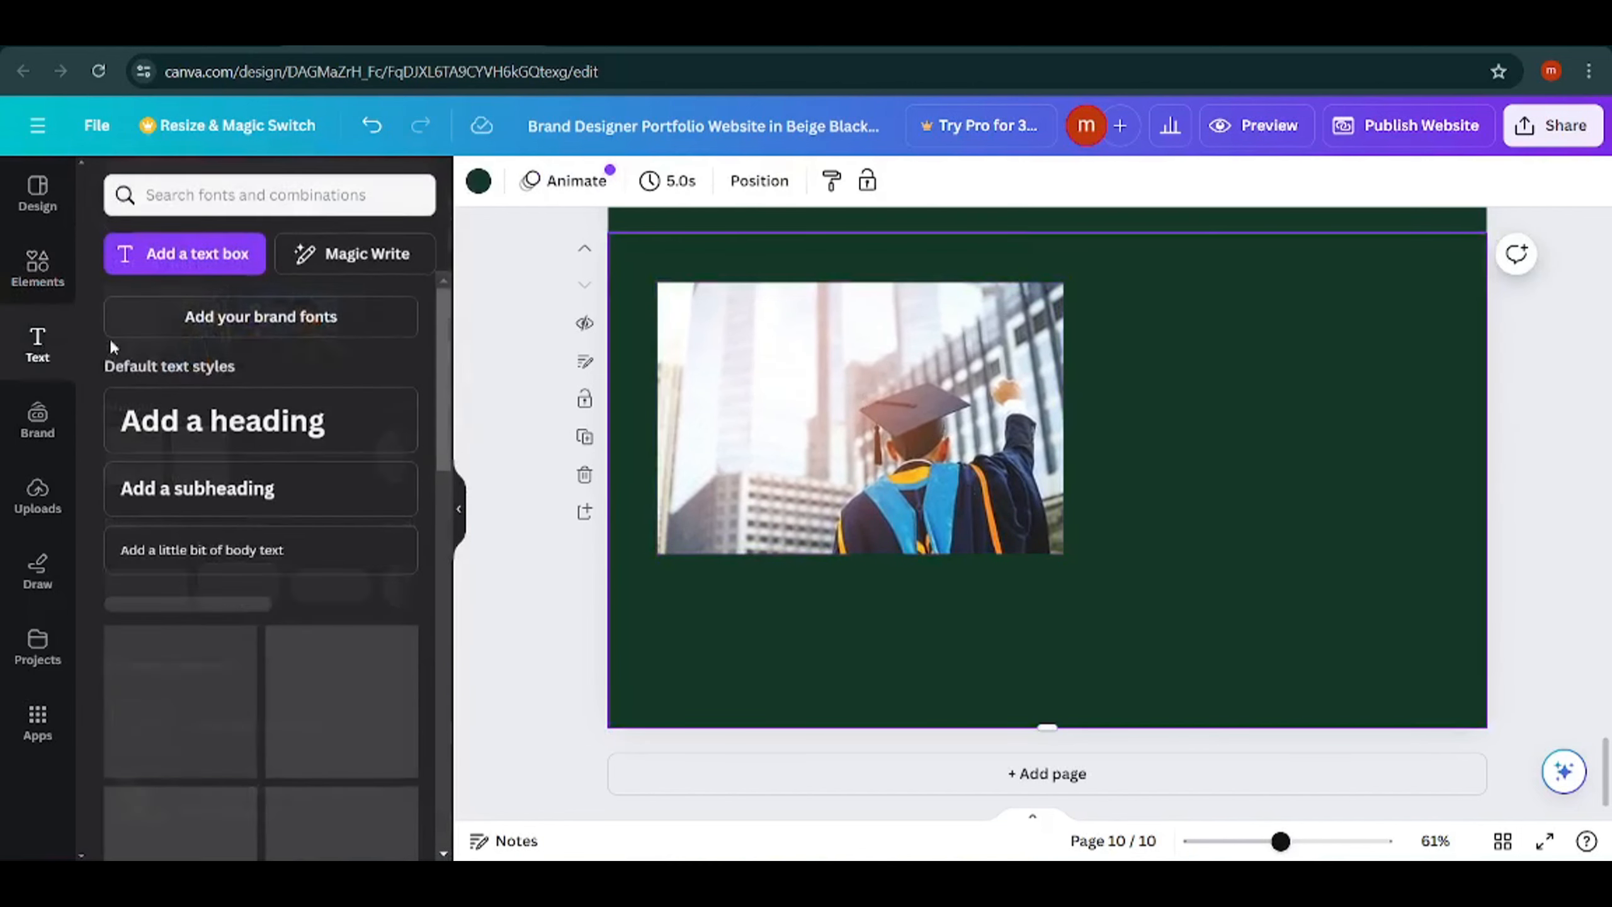
{"action": "left_click_drag", "start_coordinate": [190, 426], "coordinate": [1186, 333]}
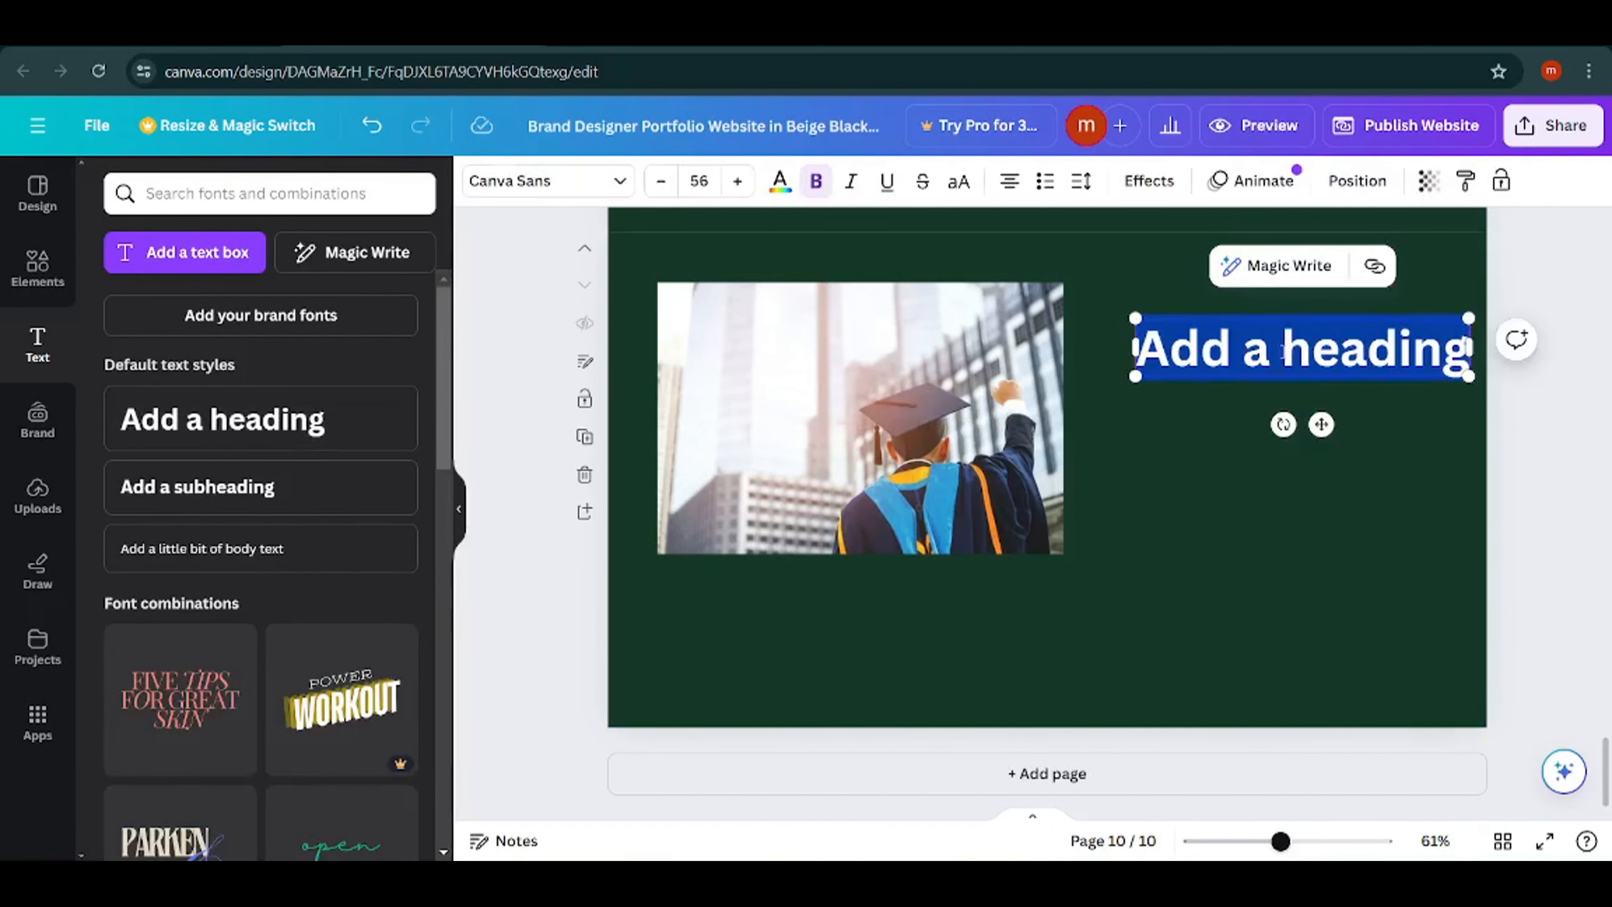
{"action": "left_click", "coordinate": [1267, 513]}
{"action": "left_click", "coordinate": [216, 486]}
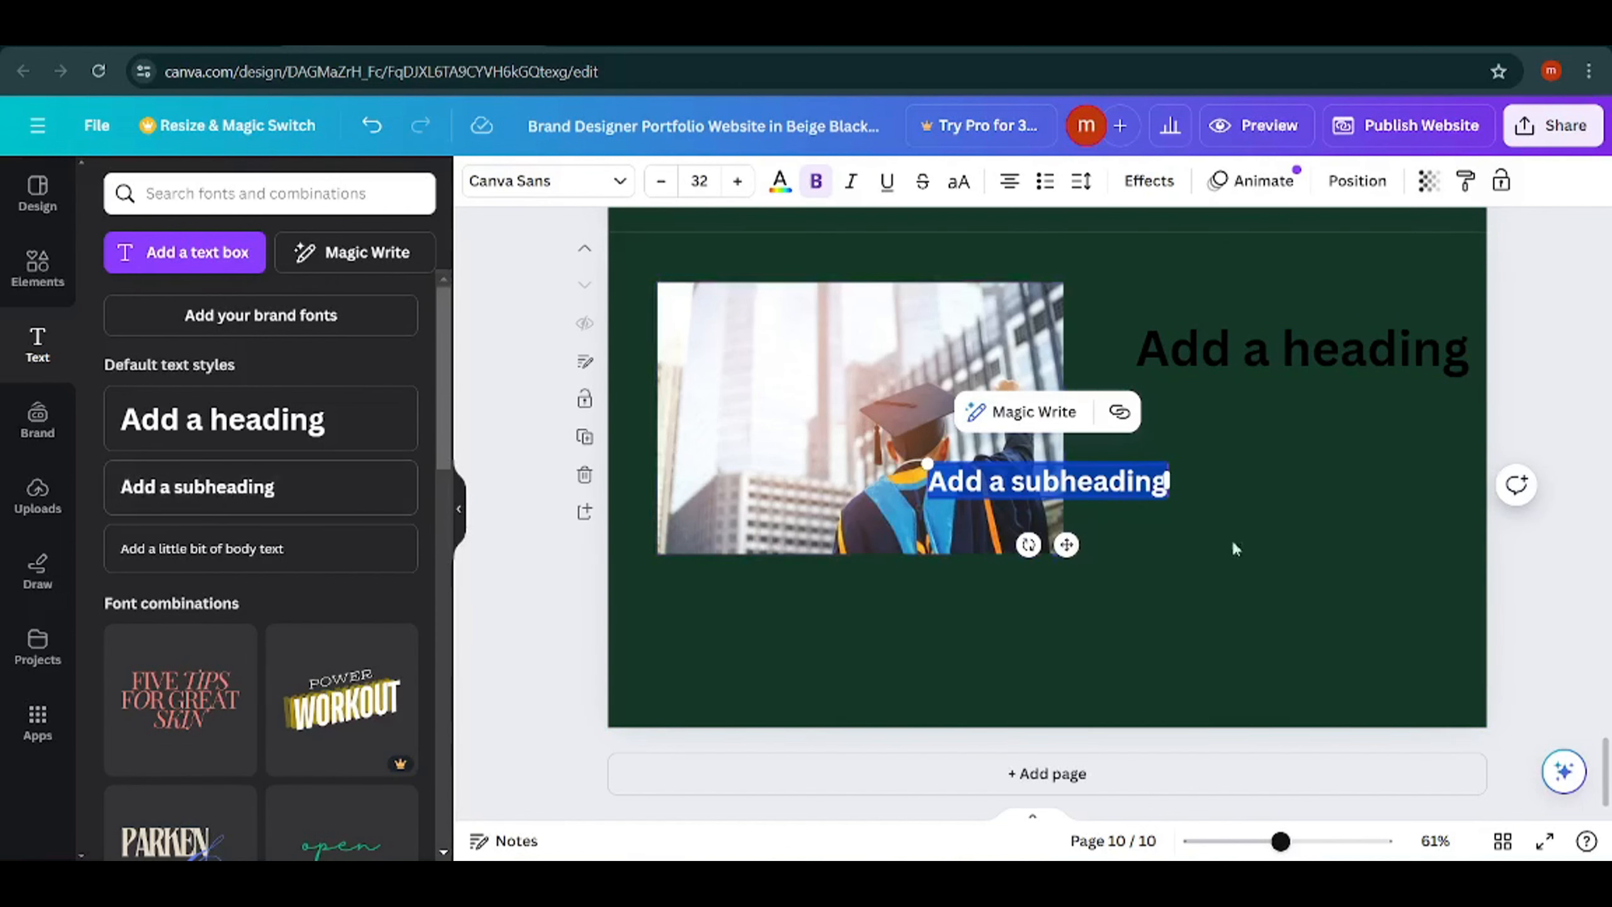
{"action": "left_click_drag", "start_coordinate": [1070, 485], "coordinate": [1280, 521]}
Replace the heading text on page 10 with "This is a picture".
{"action": "double_click", "coordinate": [1284, 354]}
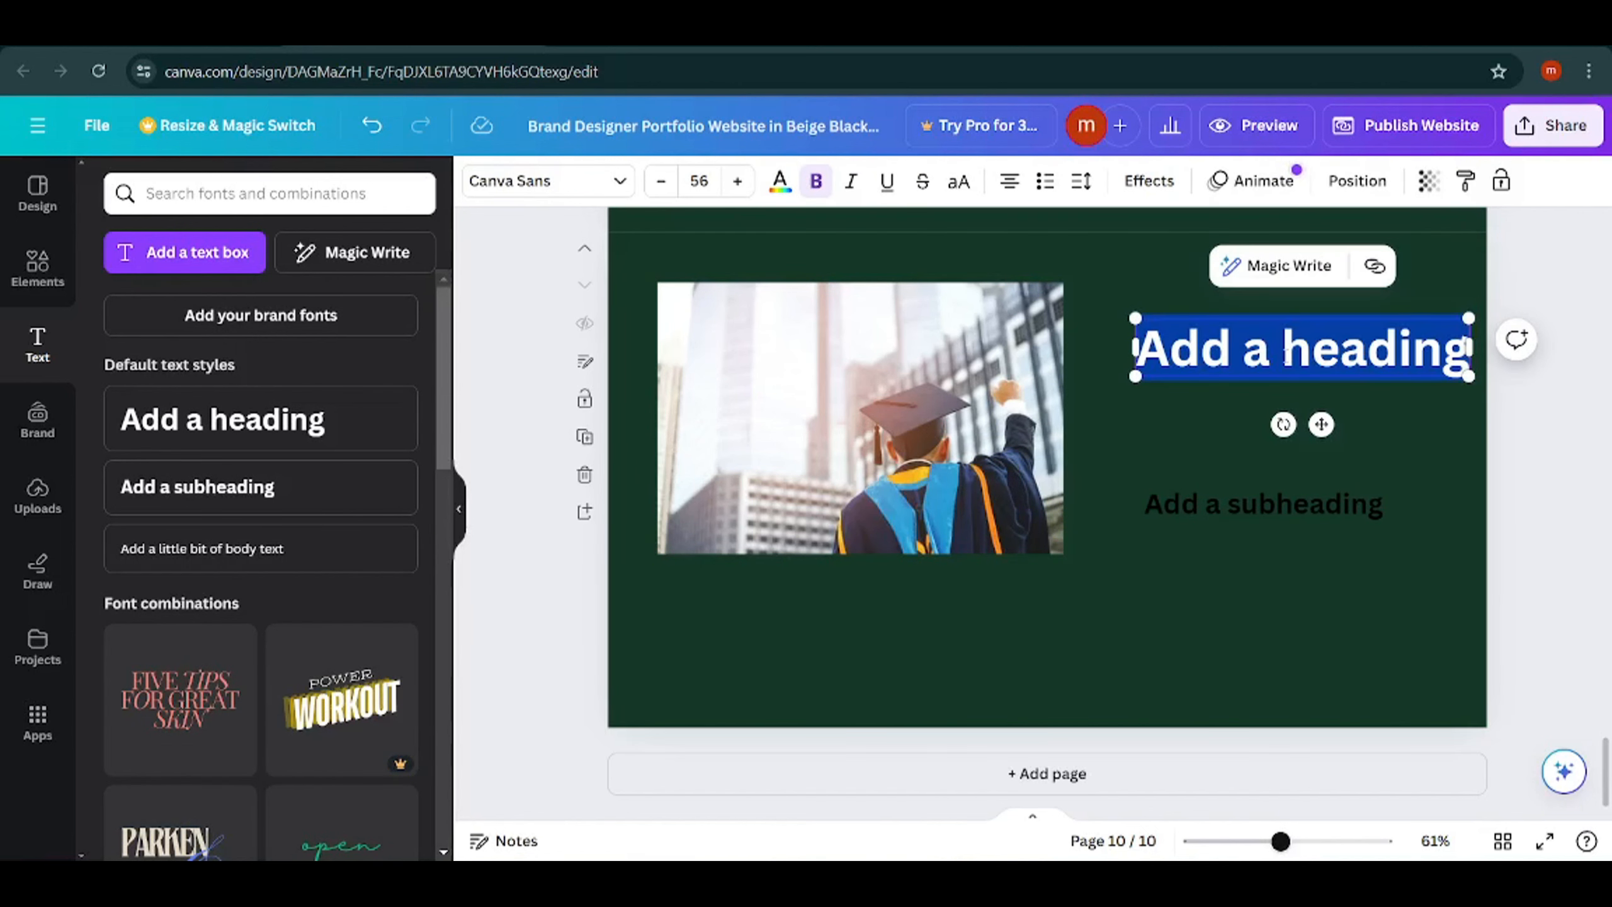
{"action": "type", "text": "This"}
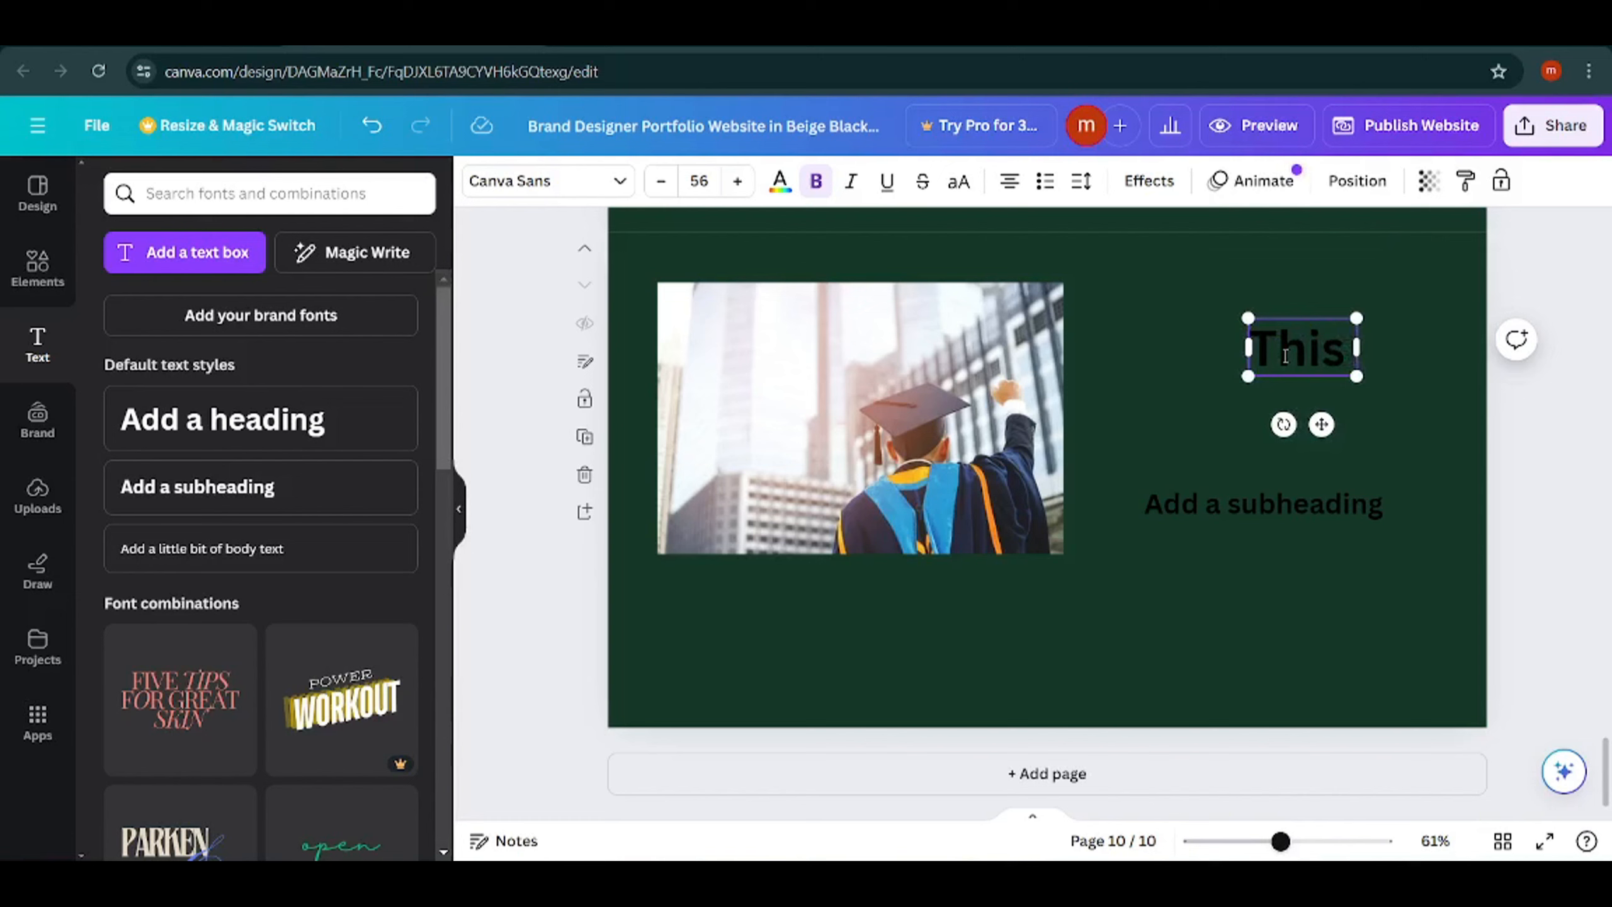
{"action": "type", "text": " is a pict"}
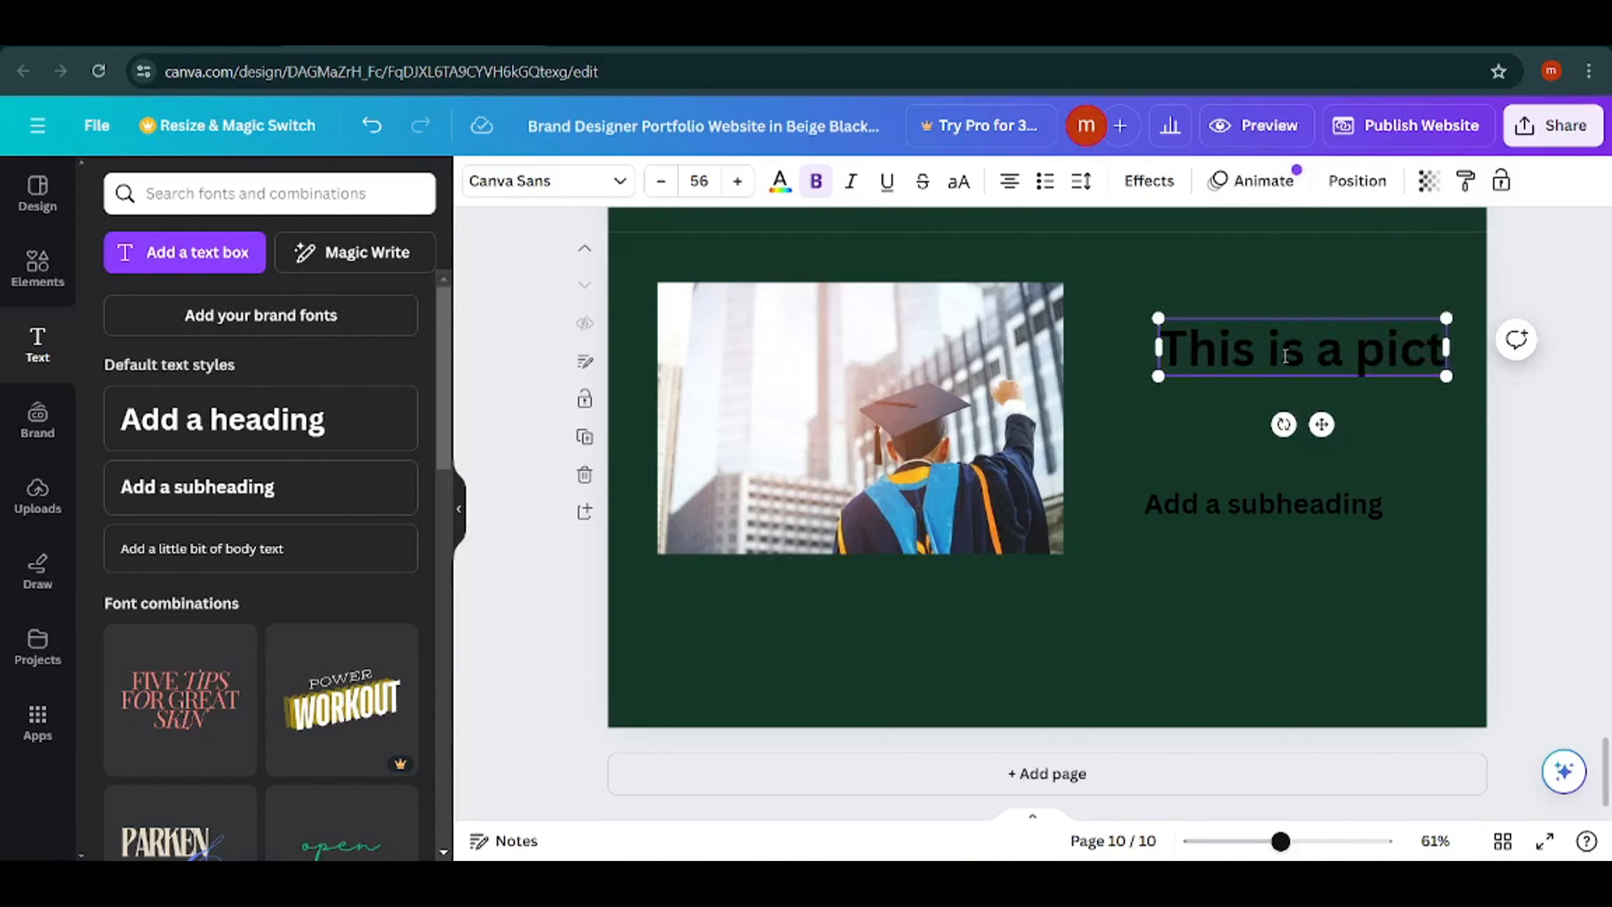
{"action": "type", "text": "ure"}
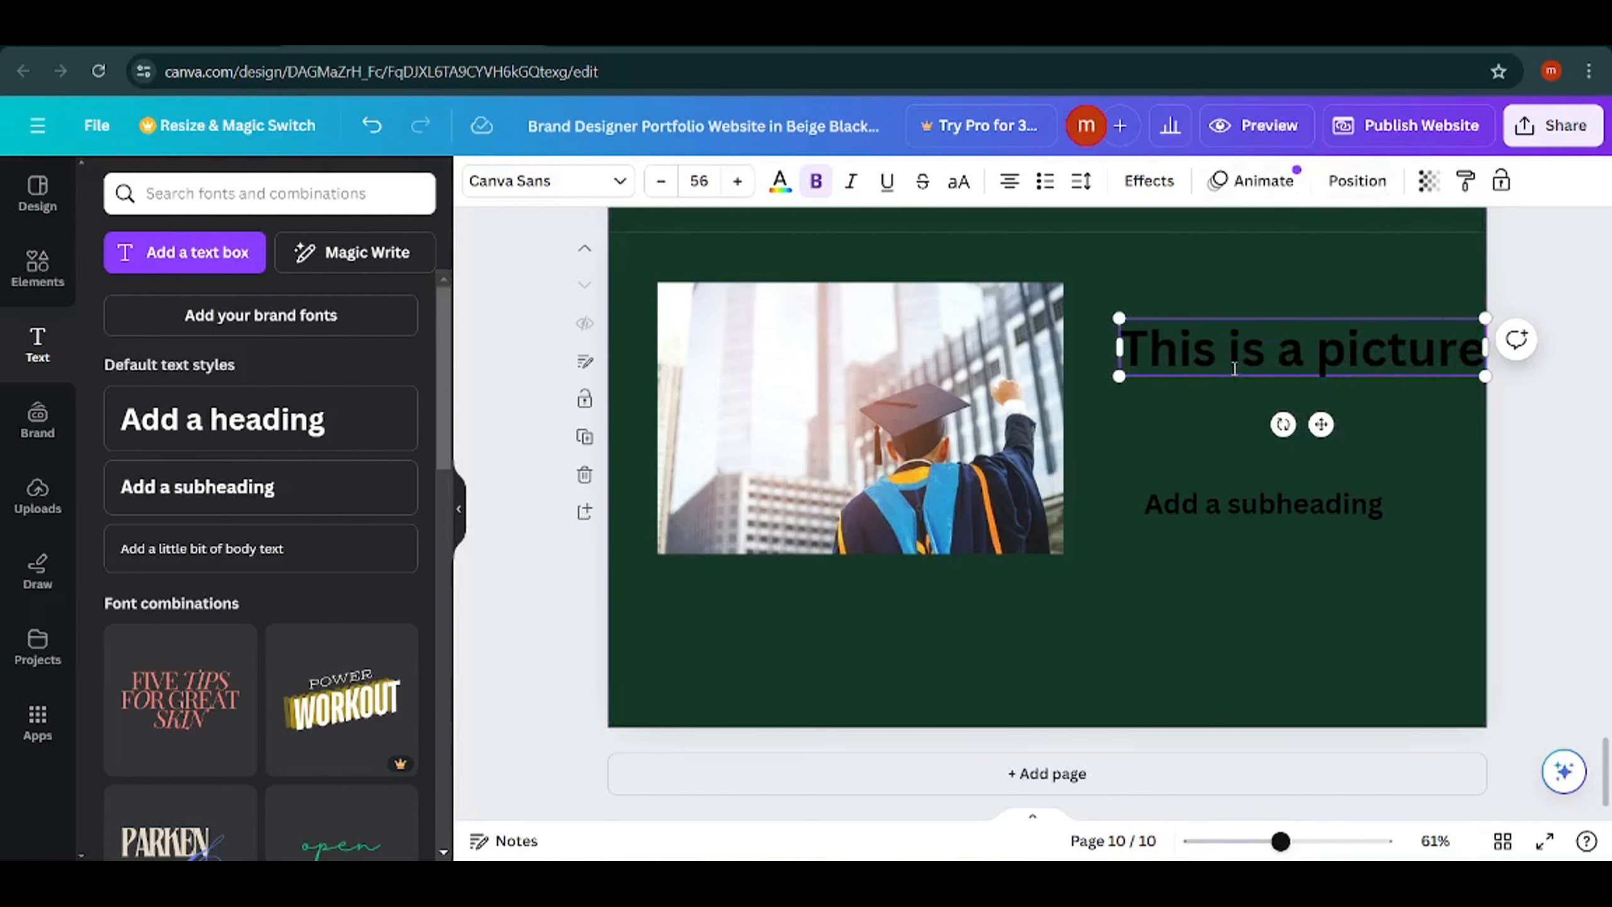
Set the "This is a picture" heading's text color to white, #FFFFFF.
{"action": "triple_click", "coordinate": [1231, 359]}
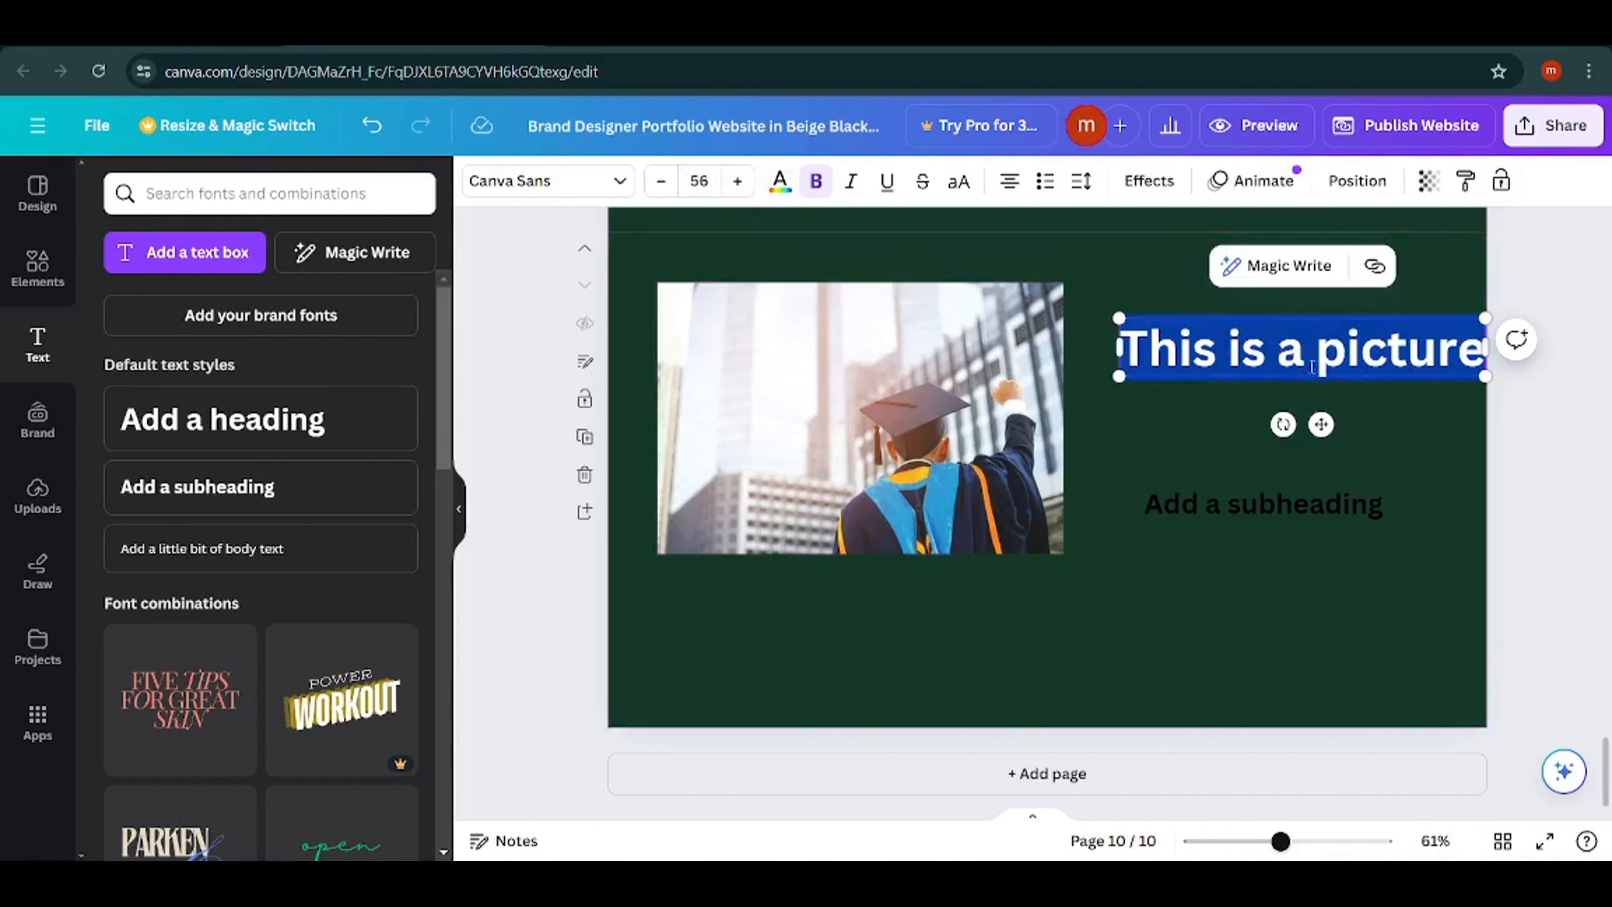
{"action": "left_click", "coordinate": [779, 180]}
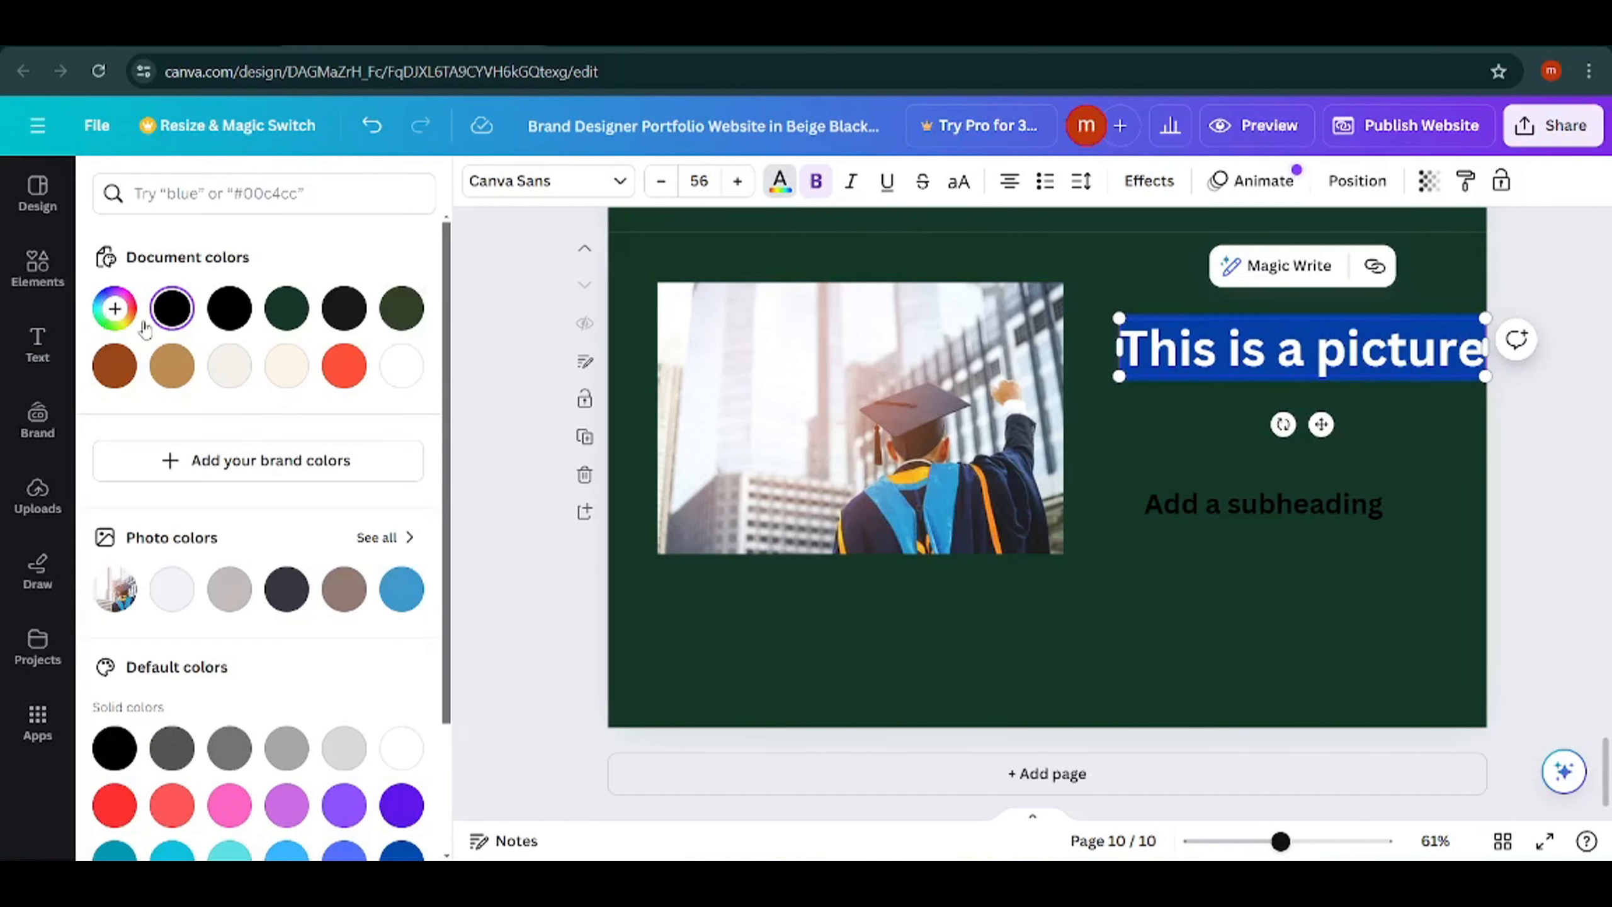
{"action": "left_click", "coordinate": [113, 309]}
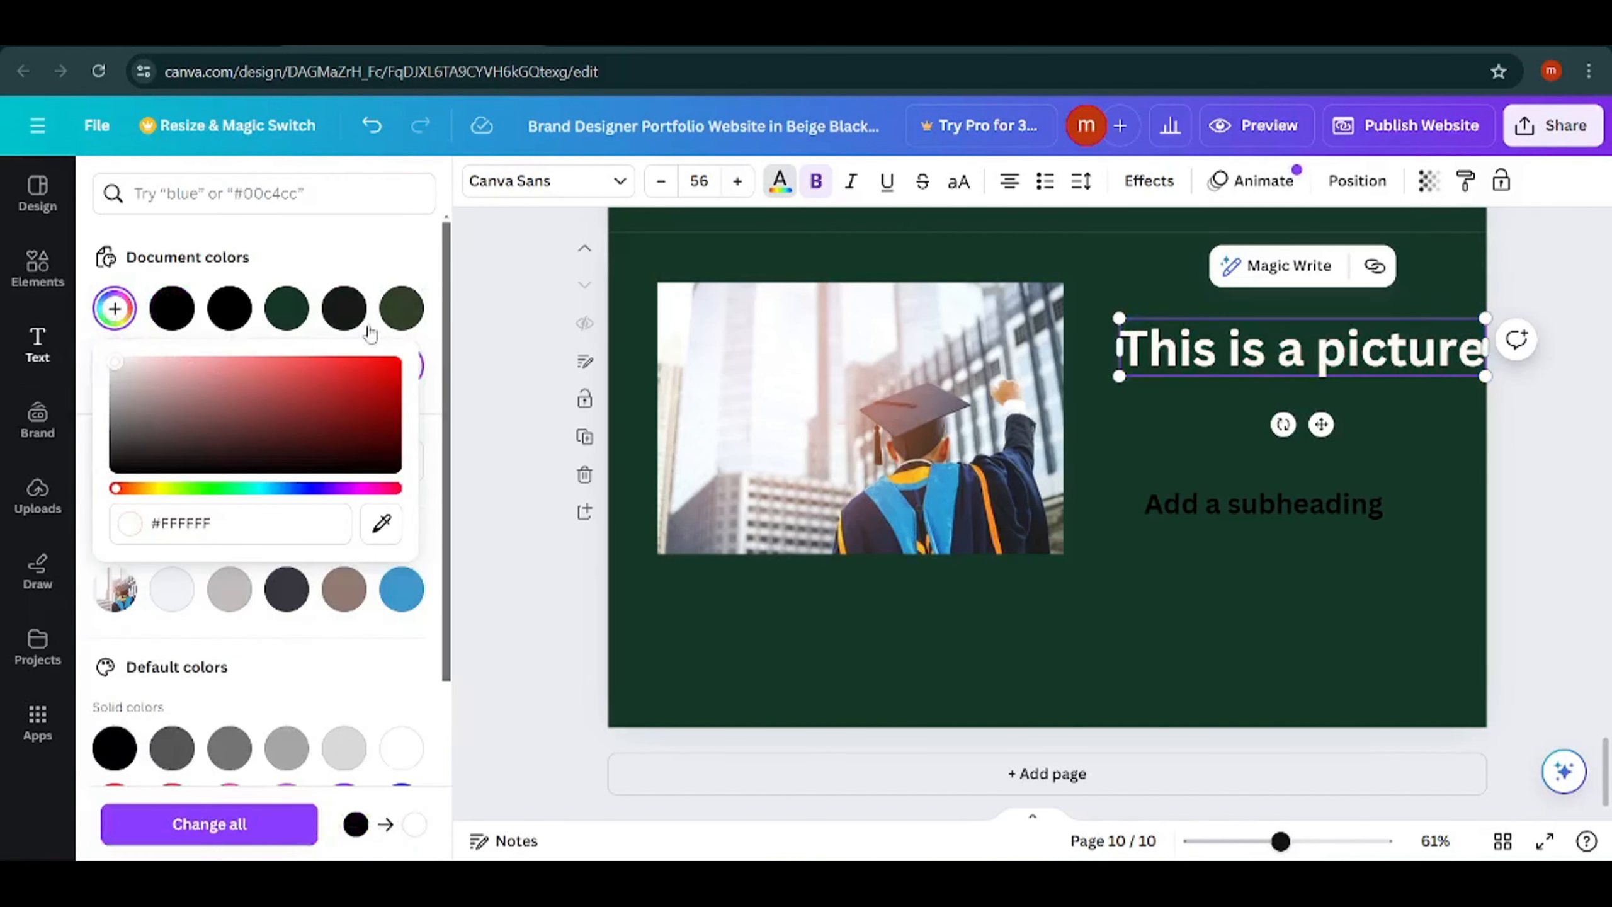
{"action": "left_click", "coordinate": [532, 306]}
Color the subheading on page 10 white and move it up closer beneath the heading.
{"action": "double_click", "coordinate": [1259, 508]}
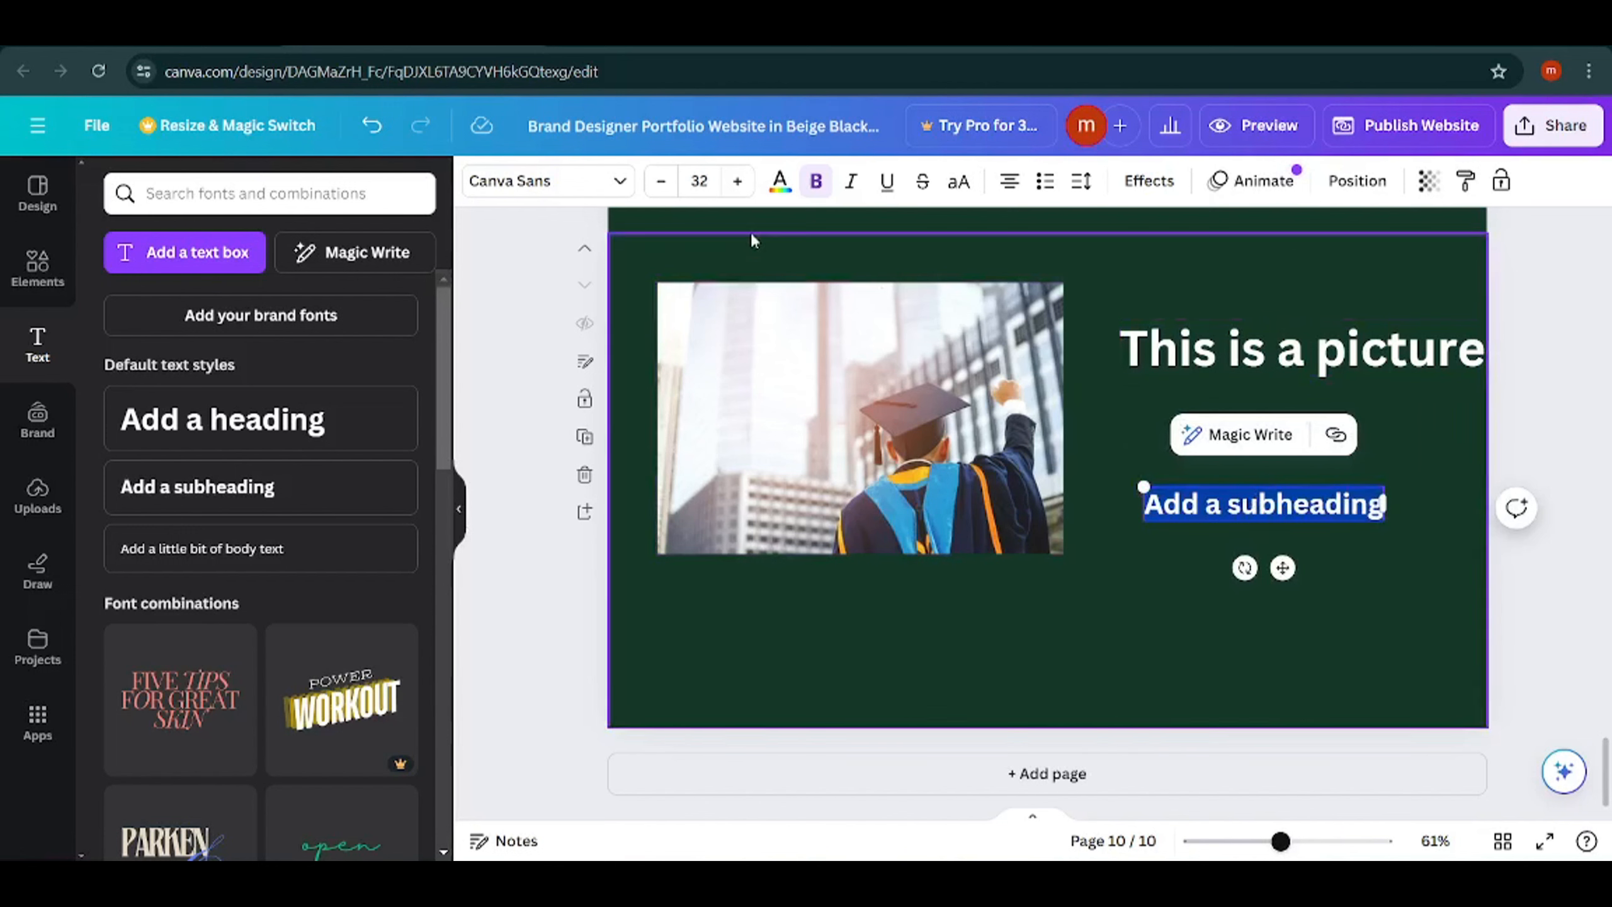
{"action": "left_click", "coordinate": [779, 181]}
{"action": "left_click", "coordinate": [512, 354]}
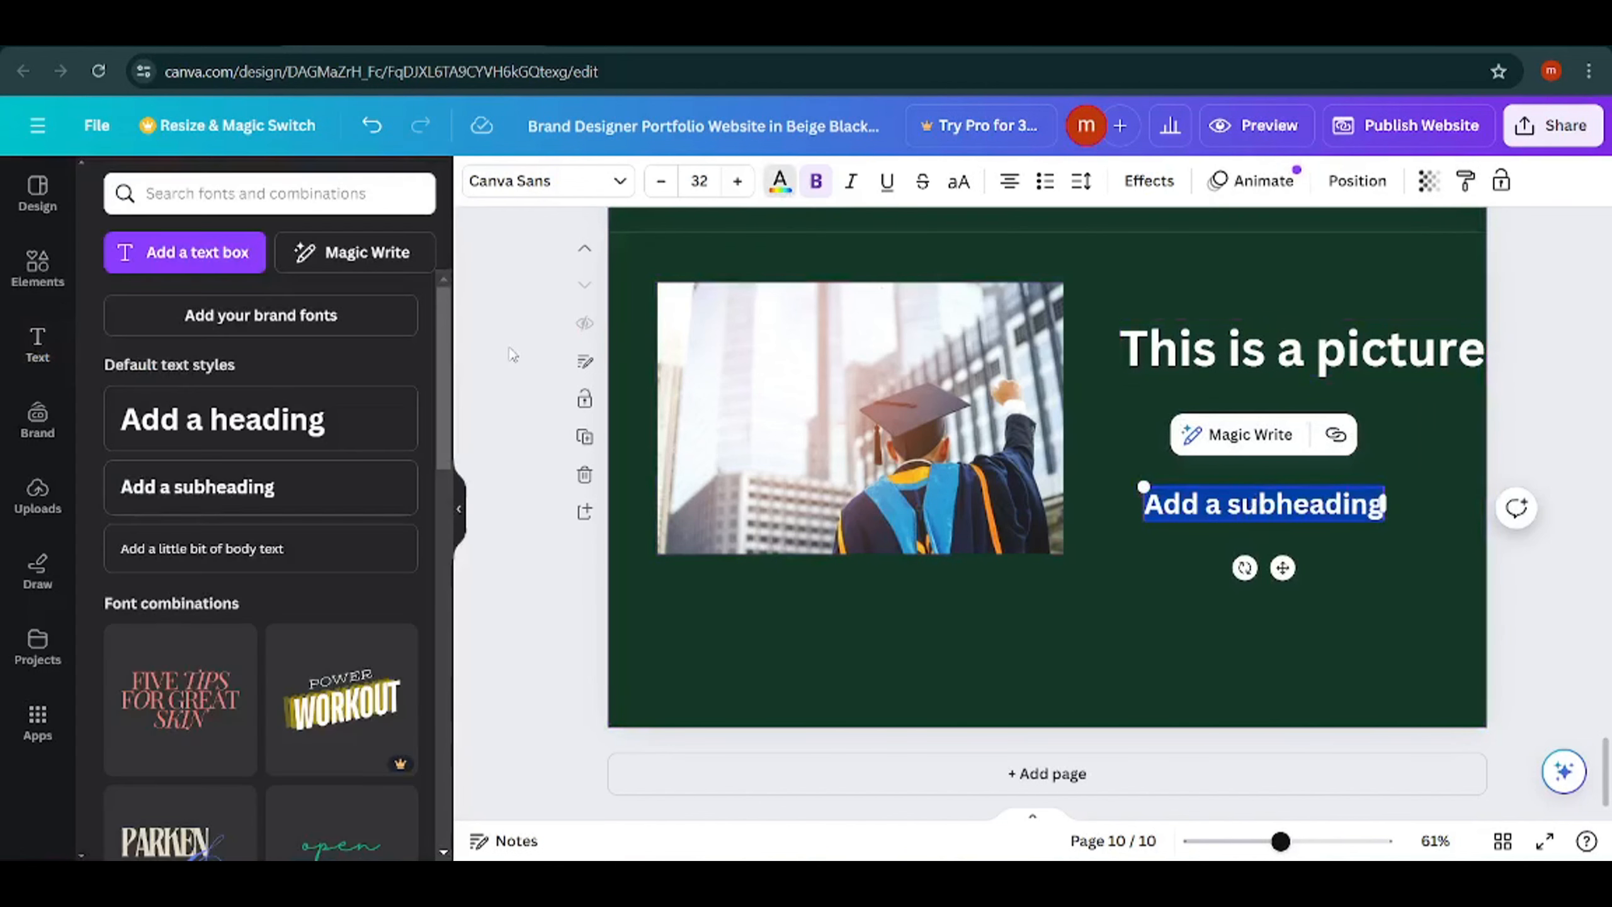
{"action": "left_click", "coordinate": [1279, 535]}
{"action": "left_click_drag", "start_coordinate": [1275, 508], "coordinate": [1293, 467]}
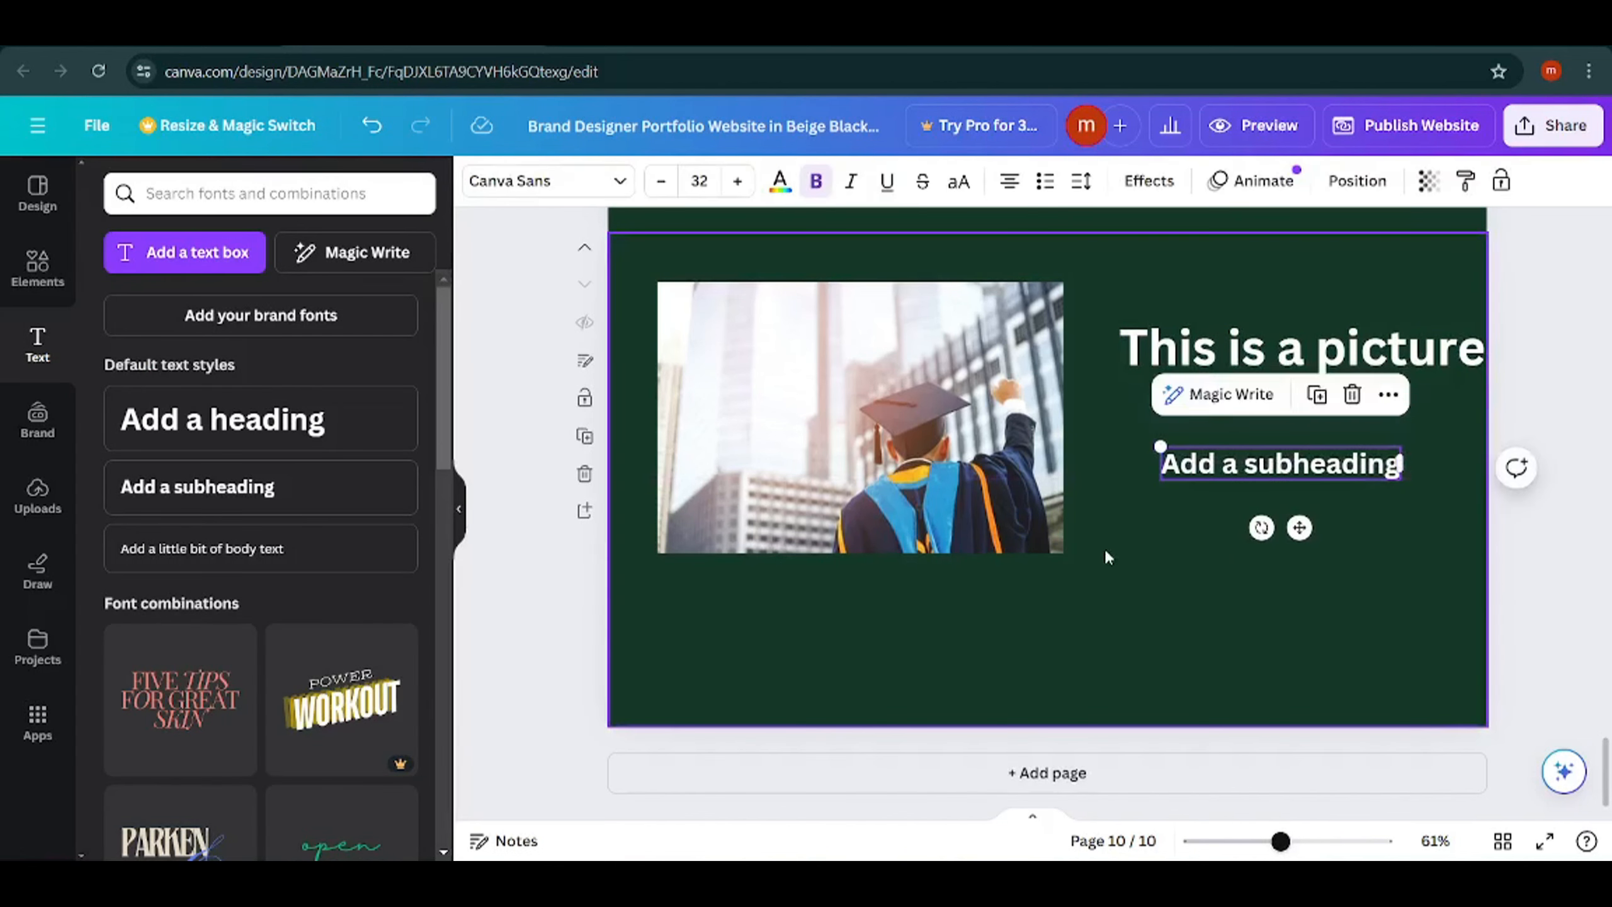
Delete page 10 with the graduate photo and its heading texts.
{"action": "scroll", "coordinate": [1105, 557], "scroll_direction": "up", "scroll_amount": 5}
{"action": "scroll", "coordinate": [1023, 531], "scroll_direction": "down", "scroll_amount": 5}
{"action": "left_click", "coordinate": [1213, 638]}
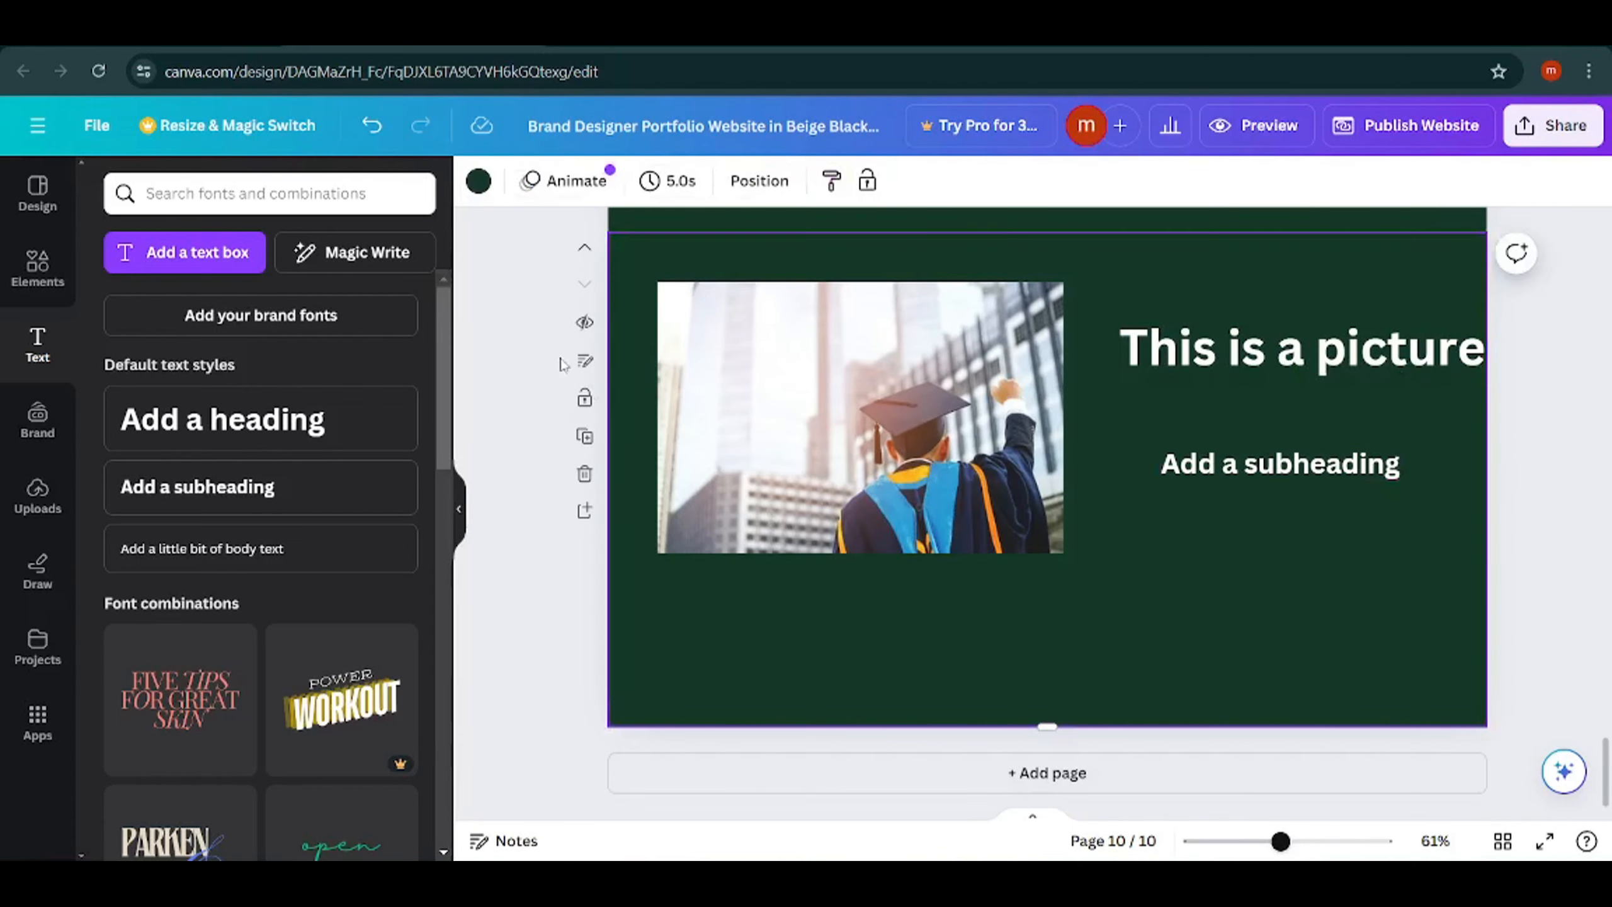
{"action": "scroll", "coordinate": [1253, 619], "scroll_direction": "up", "scroll_amount": 2}
{"action": "scroll", "coordinate": [1275, 616], "scroll_direction": "up", "scroll_amount": 3}
{"action": "scroll", "coordinate": [1295, 622], "scroll_direction": "down", "scroll_amount": 5}
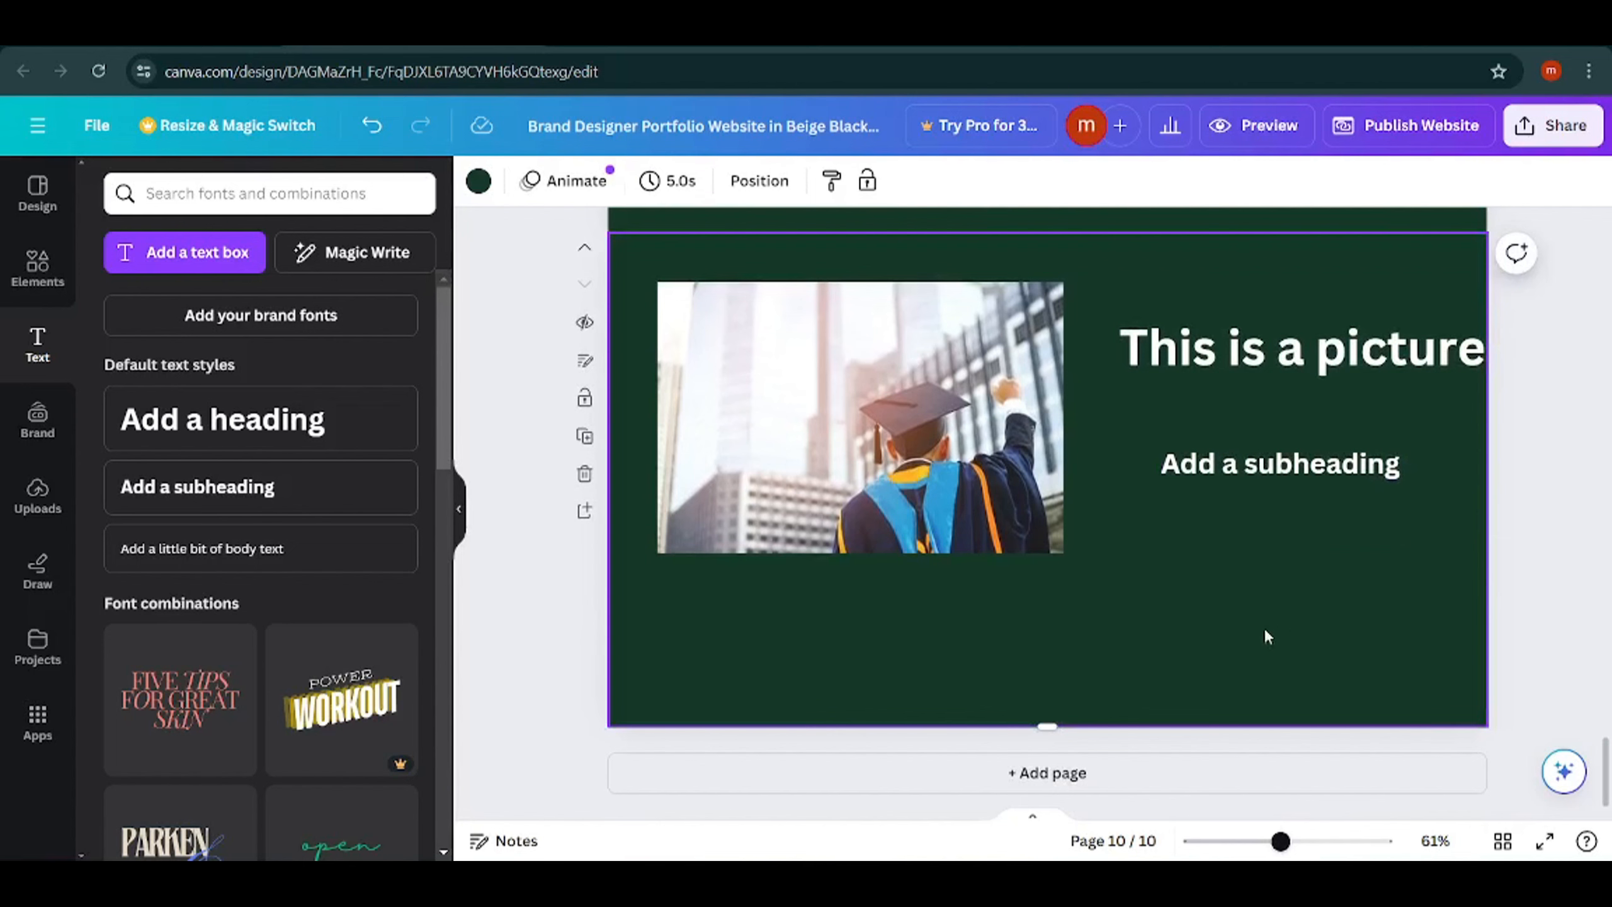
{"action": "scroll", "coordinate": [1288, 641], "scroll_direction": "up", "scroll_amount": 3}
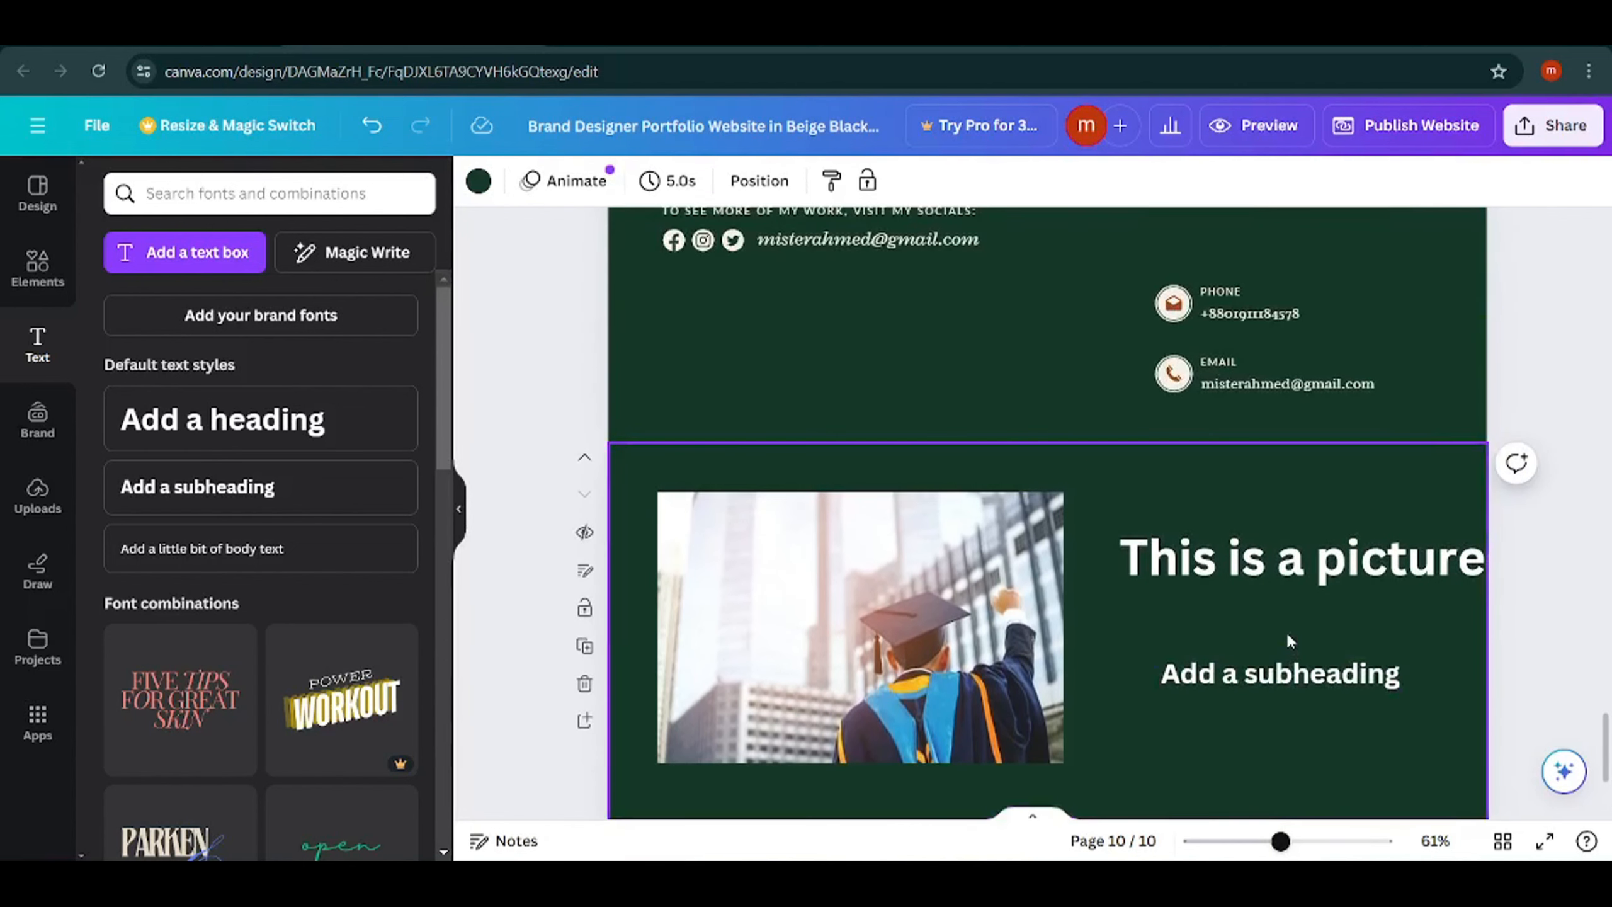
{"action": "scroll", "coordinate": [1396, 698], "scroll_direction": "down", "scroll_amount": 3}
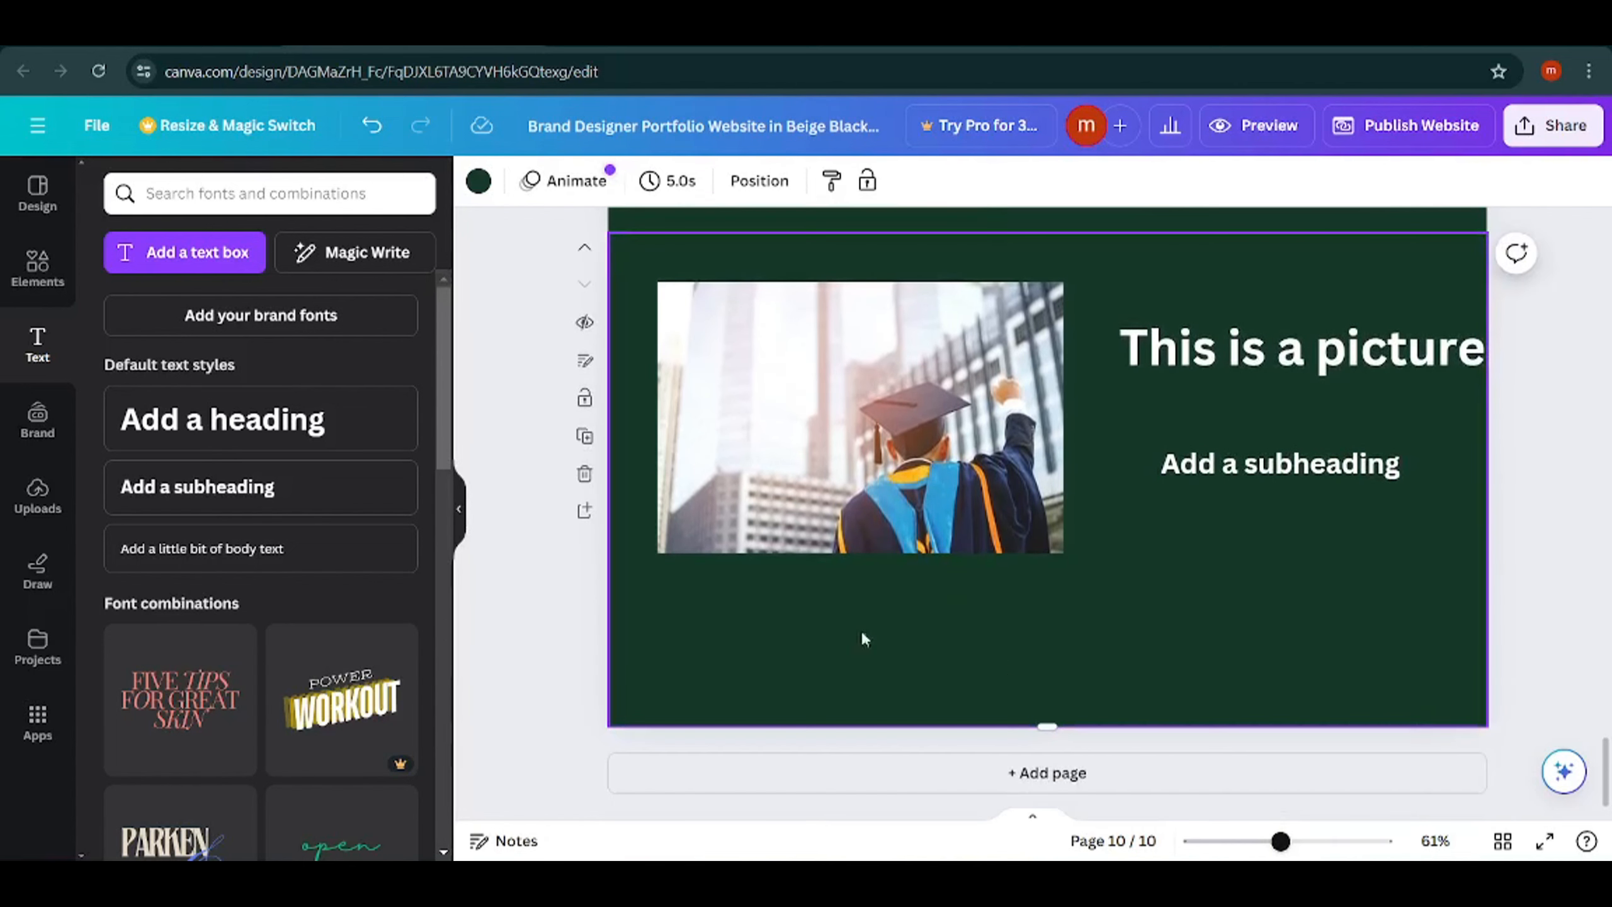
{"action": "left_click", "coordinate": [584, 473]}
Preview the website in the desktop view, scroll through its pages, and close the preview.
{"action": "scroll", "coordinate": [1136, 622], "scroll_direction": "up", "scroll_amount": 15}
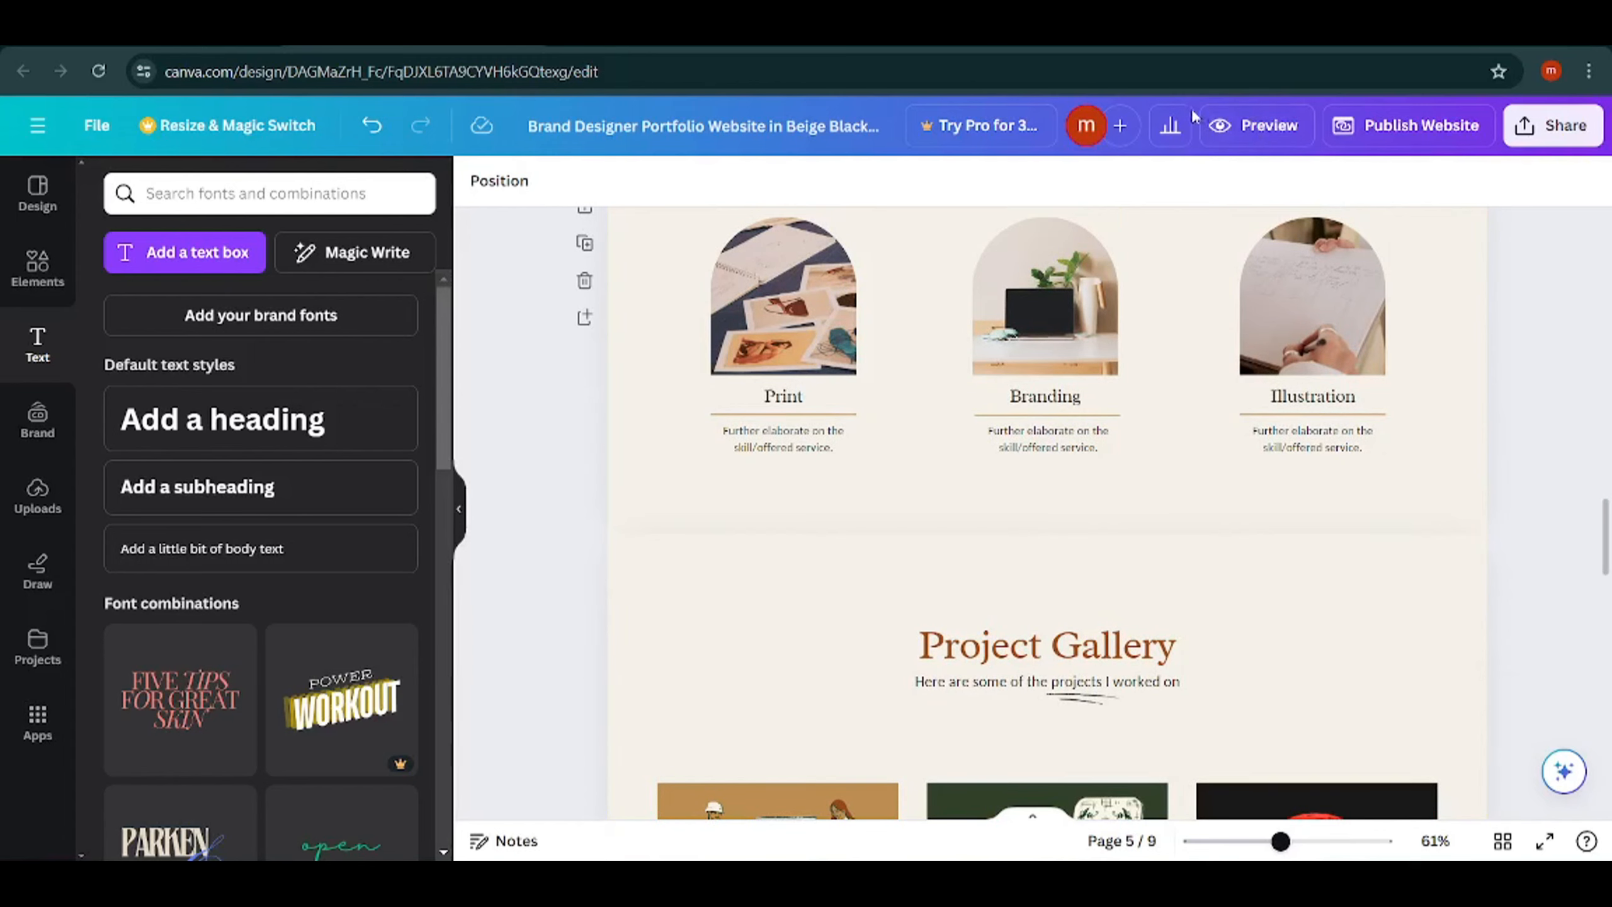
{"action": "left_click", "coordinate": [1260, 125]}
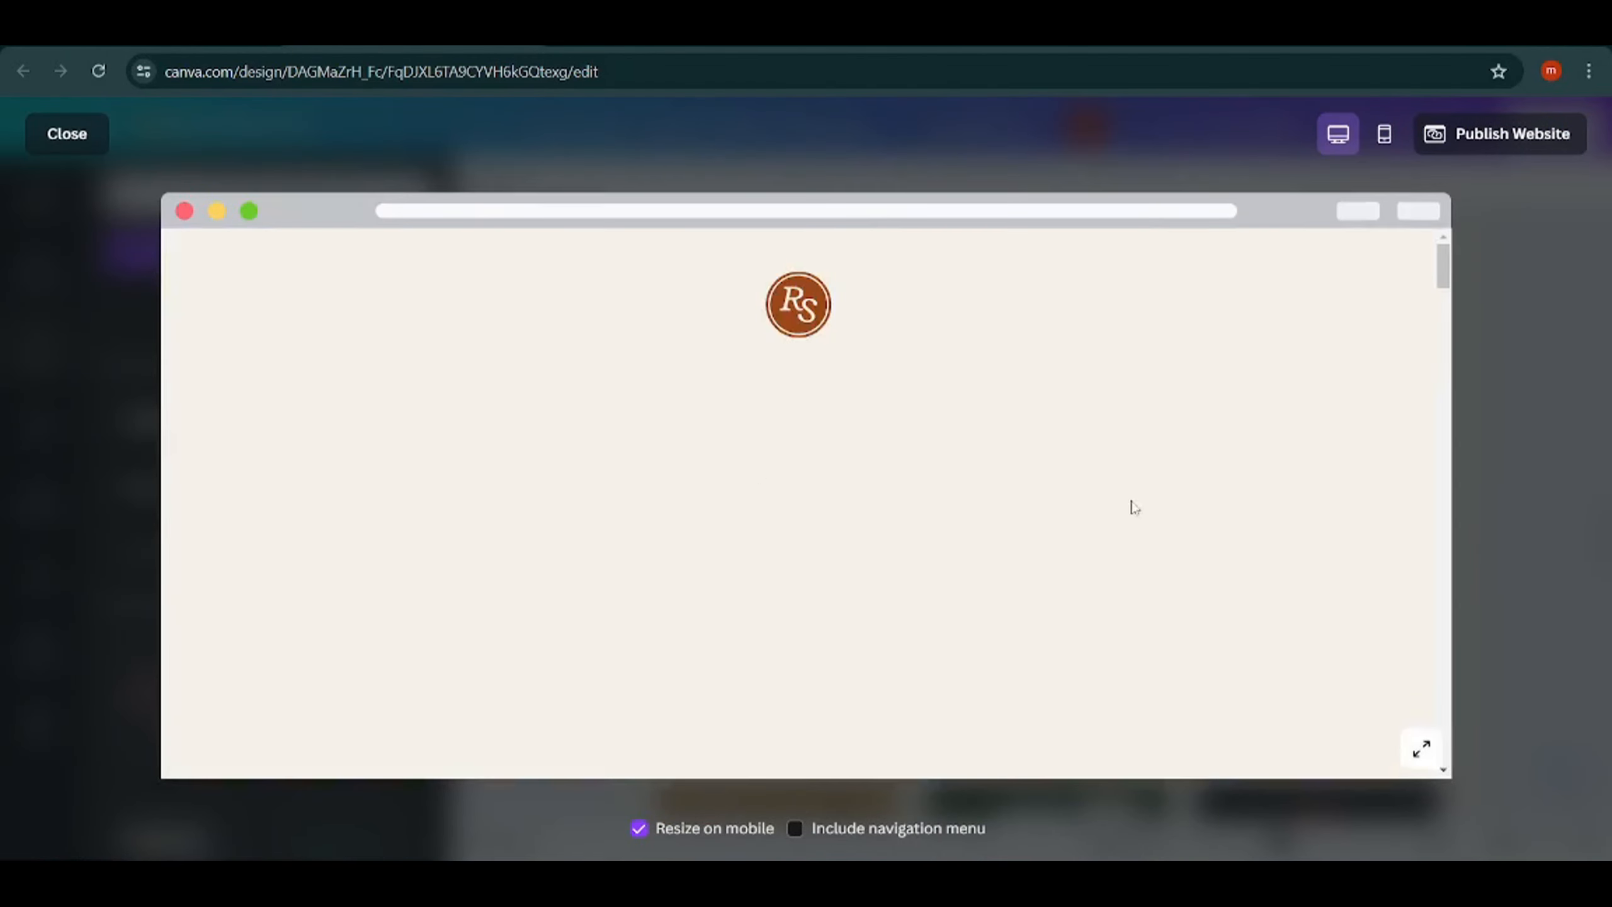
{"action": "left_click_drag", "start_coordinate": [1445, 284], "coordinate": [1459, 249]}
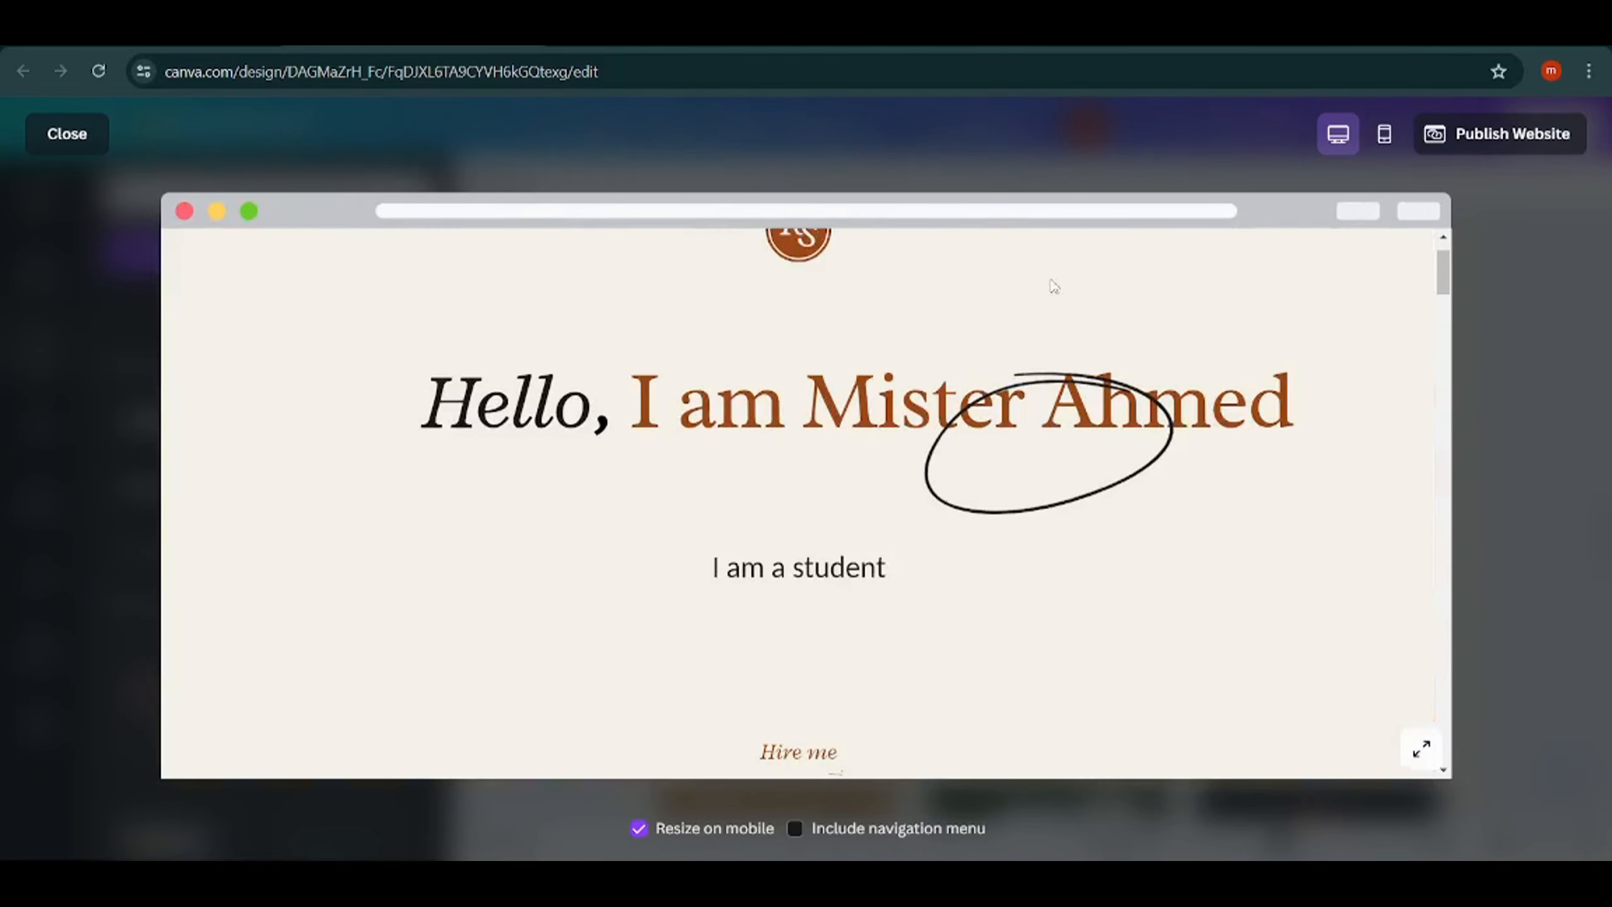
{"action": "left_click", "coordinate": [66, 135]}
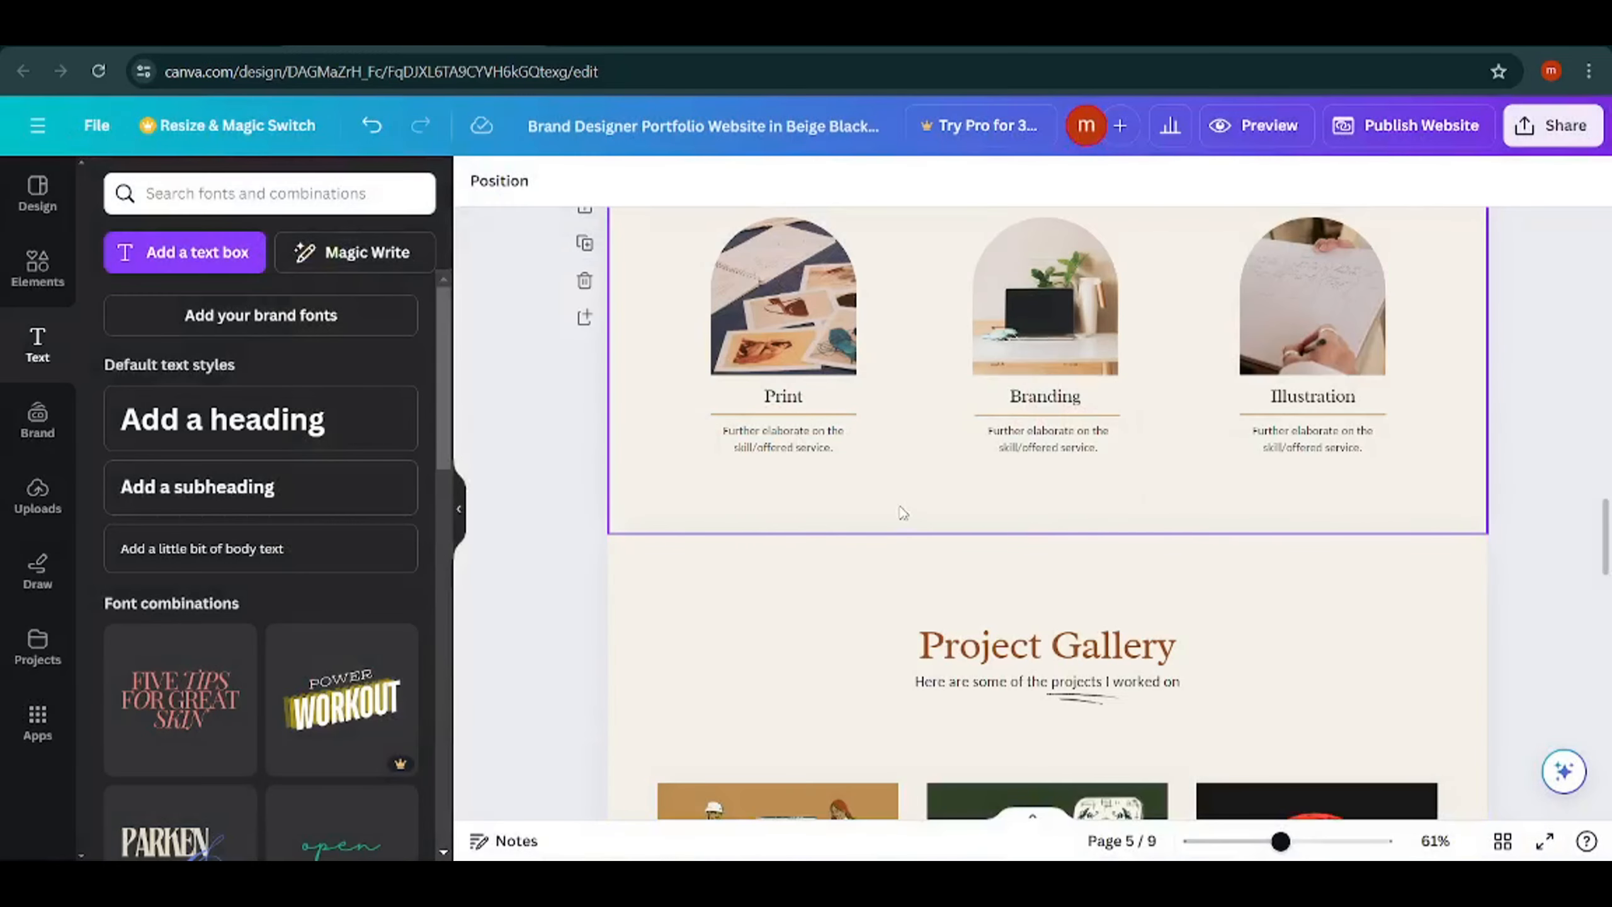
Start publishing the website and enter the owner's name as the free my.canva.site website URL.
{"action": "scroll", "coordinate": [1206, 527], "scroll_direction": "up", "scroll_amount": 10}
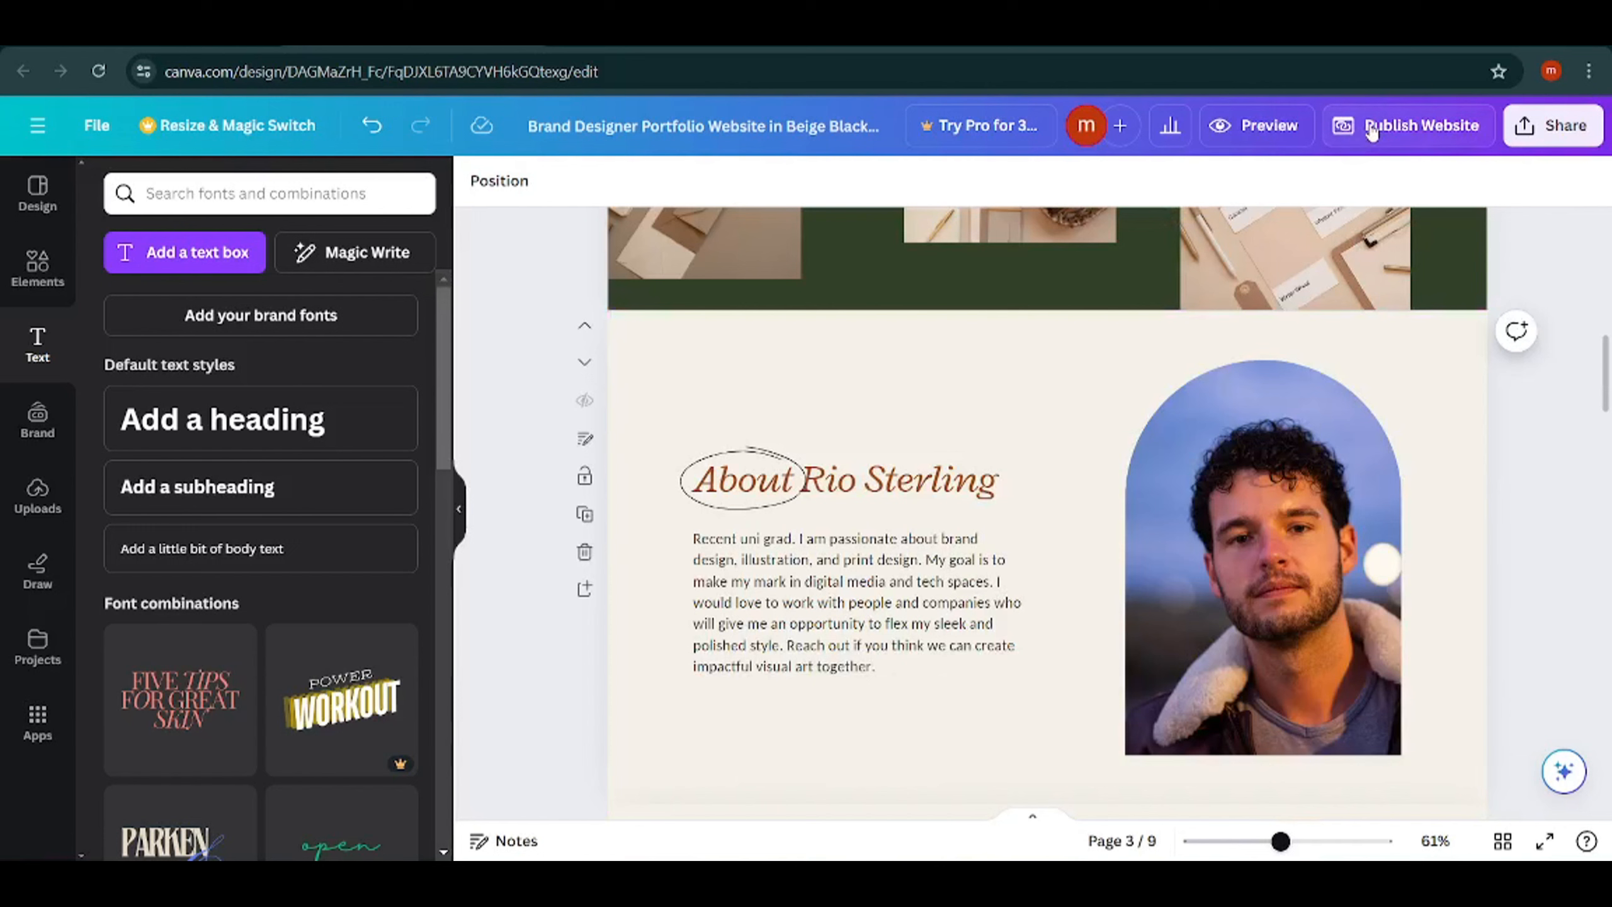
{"action": "left_click", "coordinate": [1373, 127]}
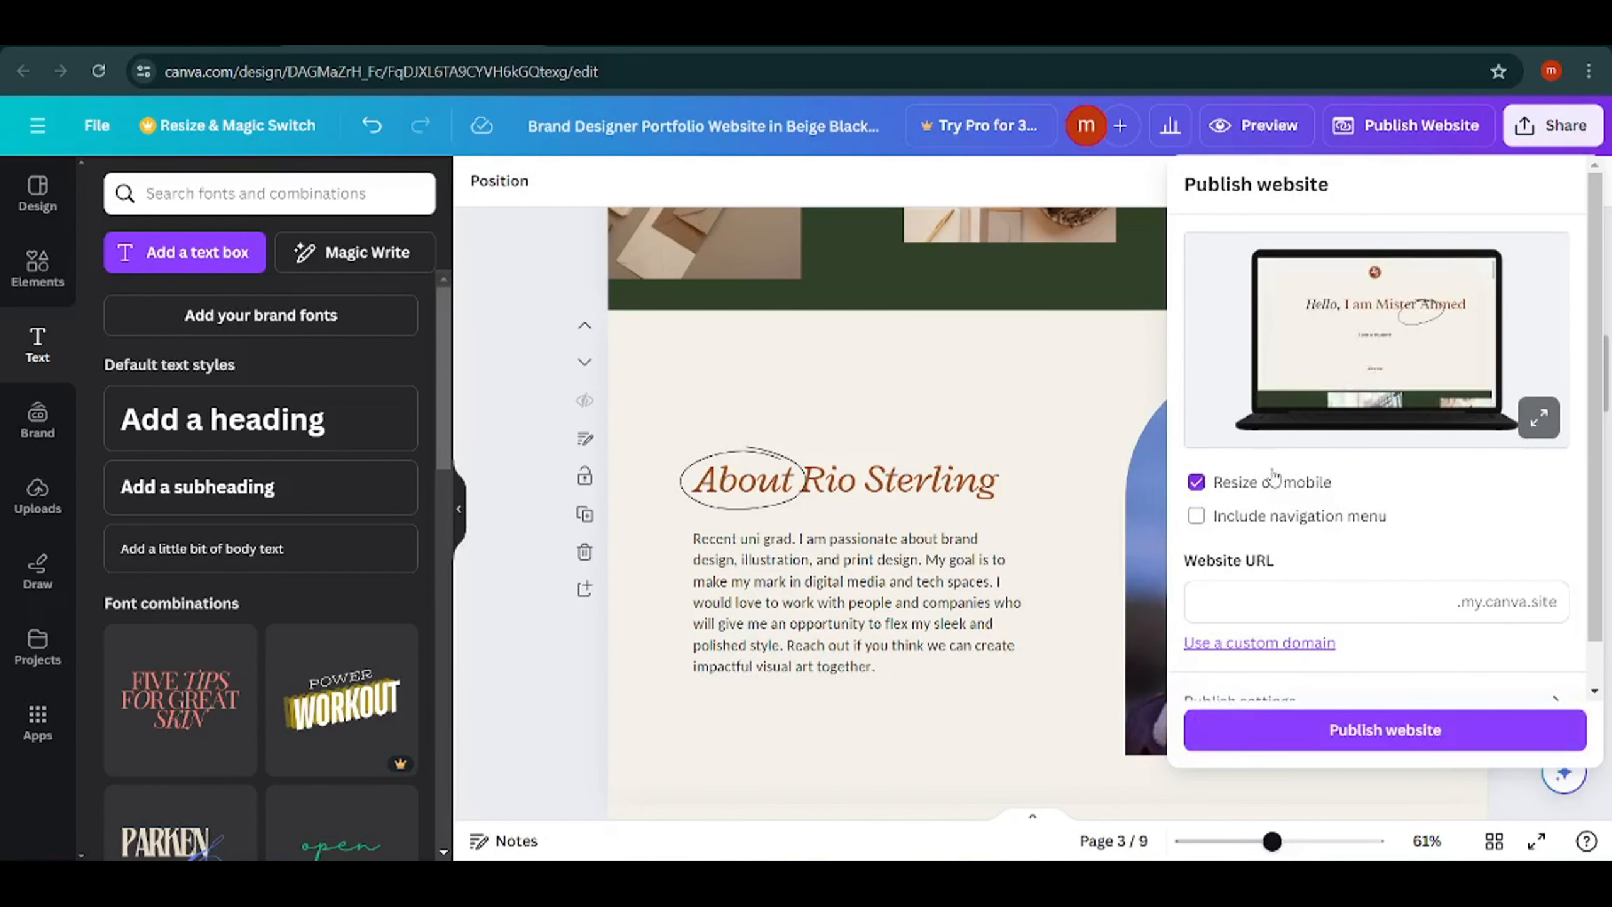
{"action": "left_click", "coordinate": [1246, 593]}
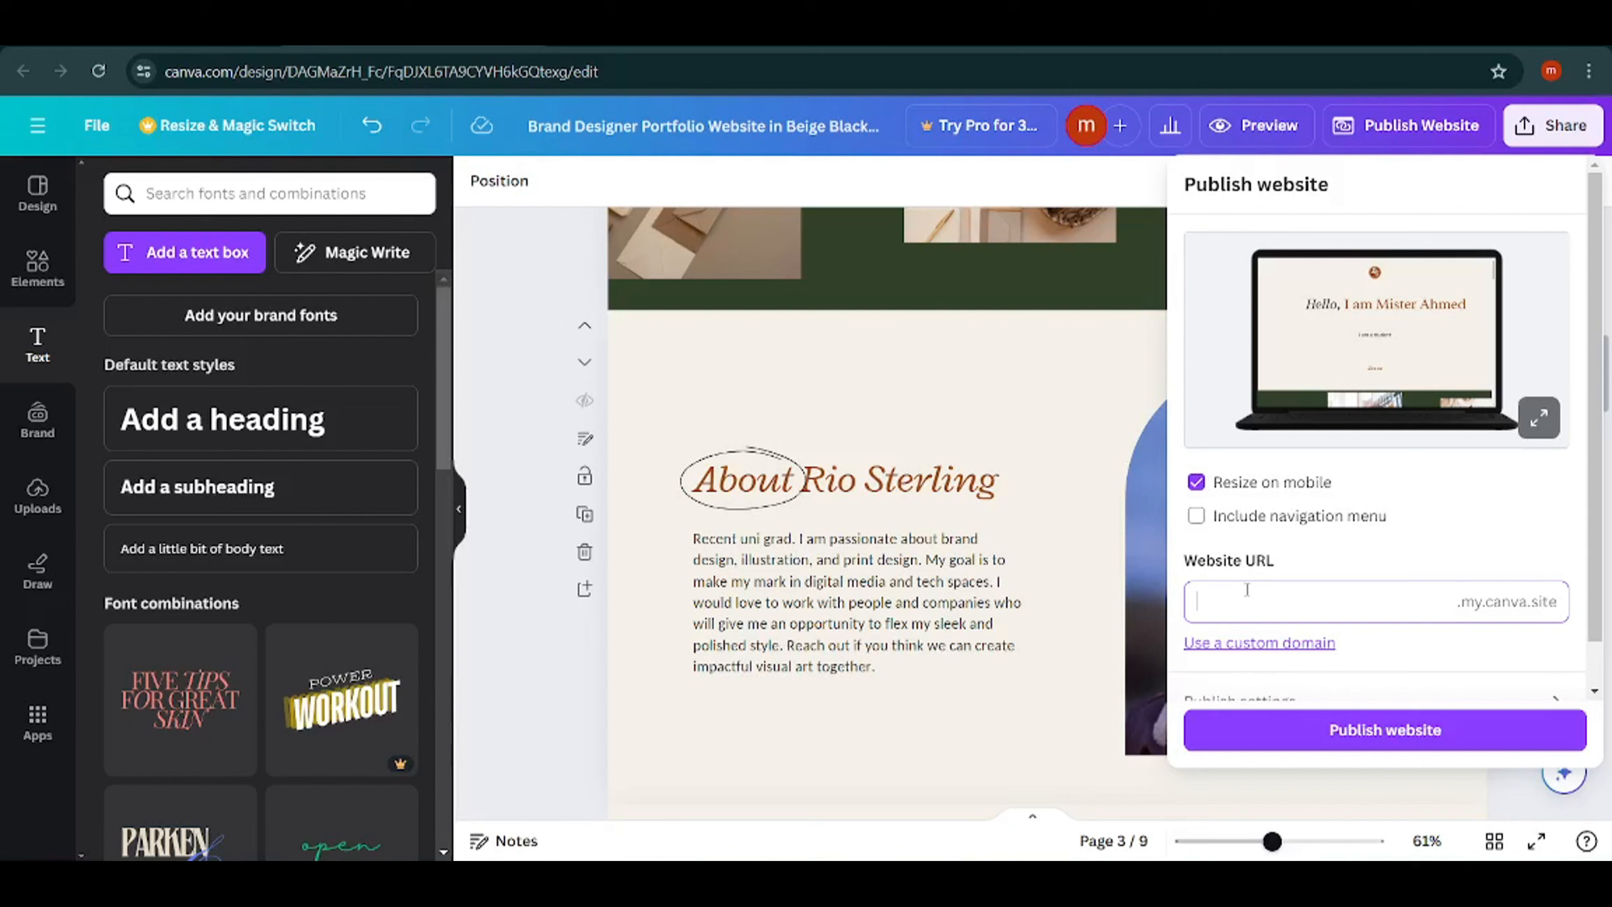
{"action": "type", "text": "mister"}
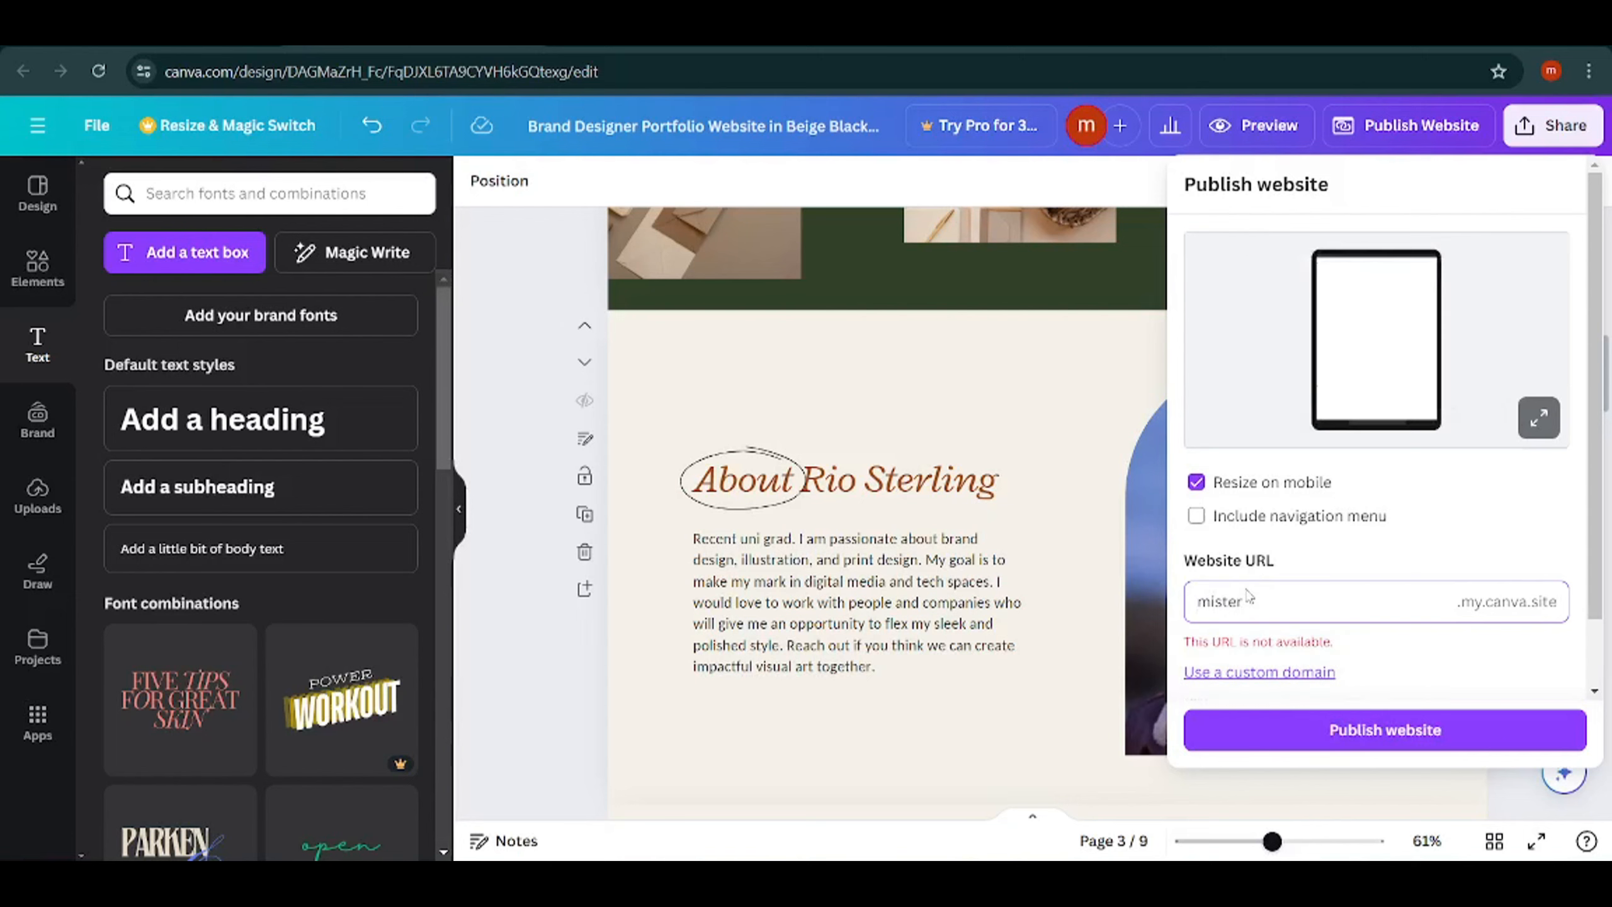
{"action": "type", "text": "ahmed"}
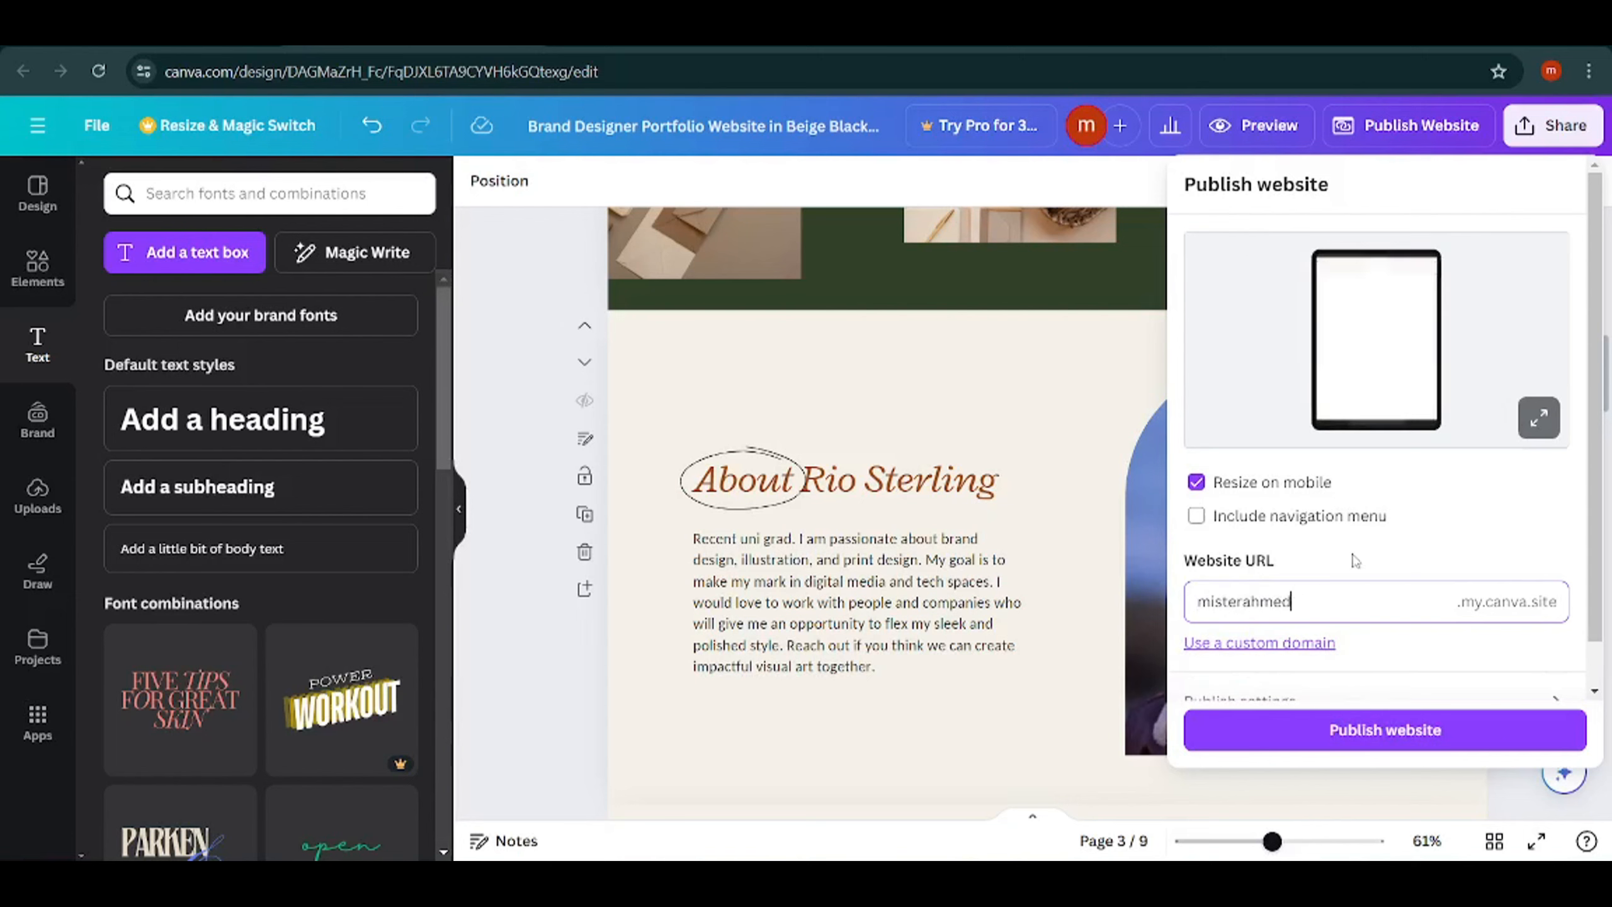
Open the publish settings and enter "This a education website." as the website description.
{"action": "scroll", "coordinate": [1375, 555], "scroll_direction": "down", "scroll_amount": 1}
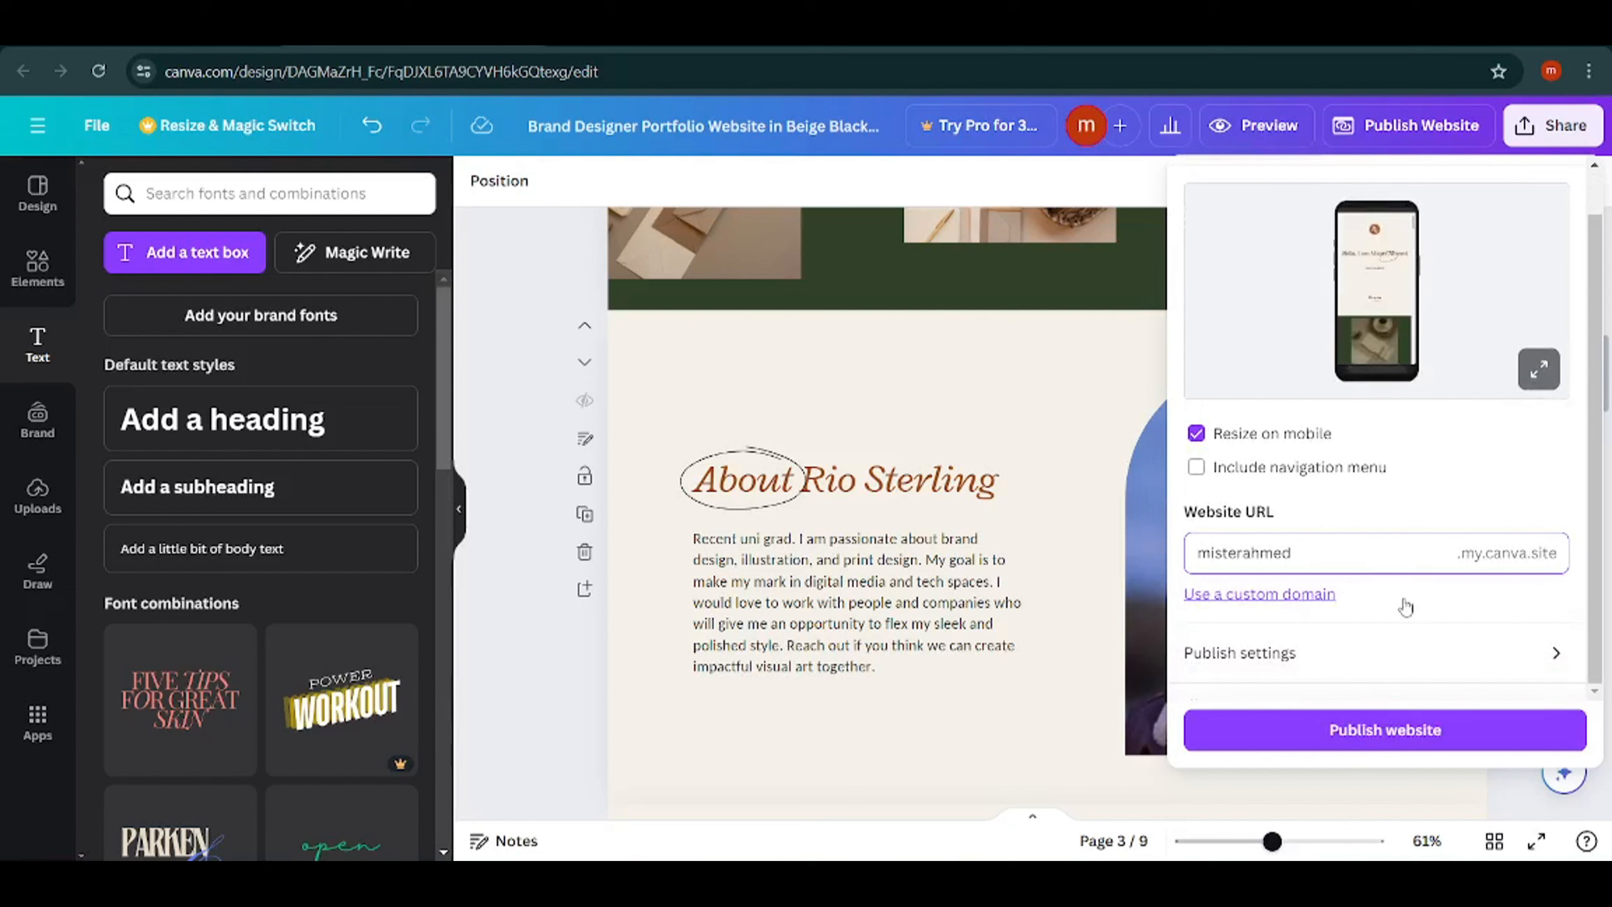
{"action": "left_click", "coordinate": [1464, 663]}
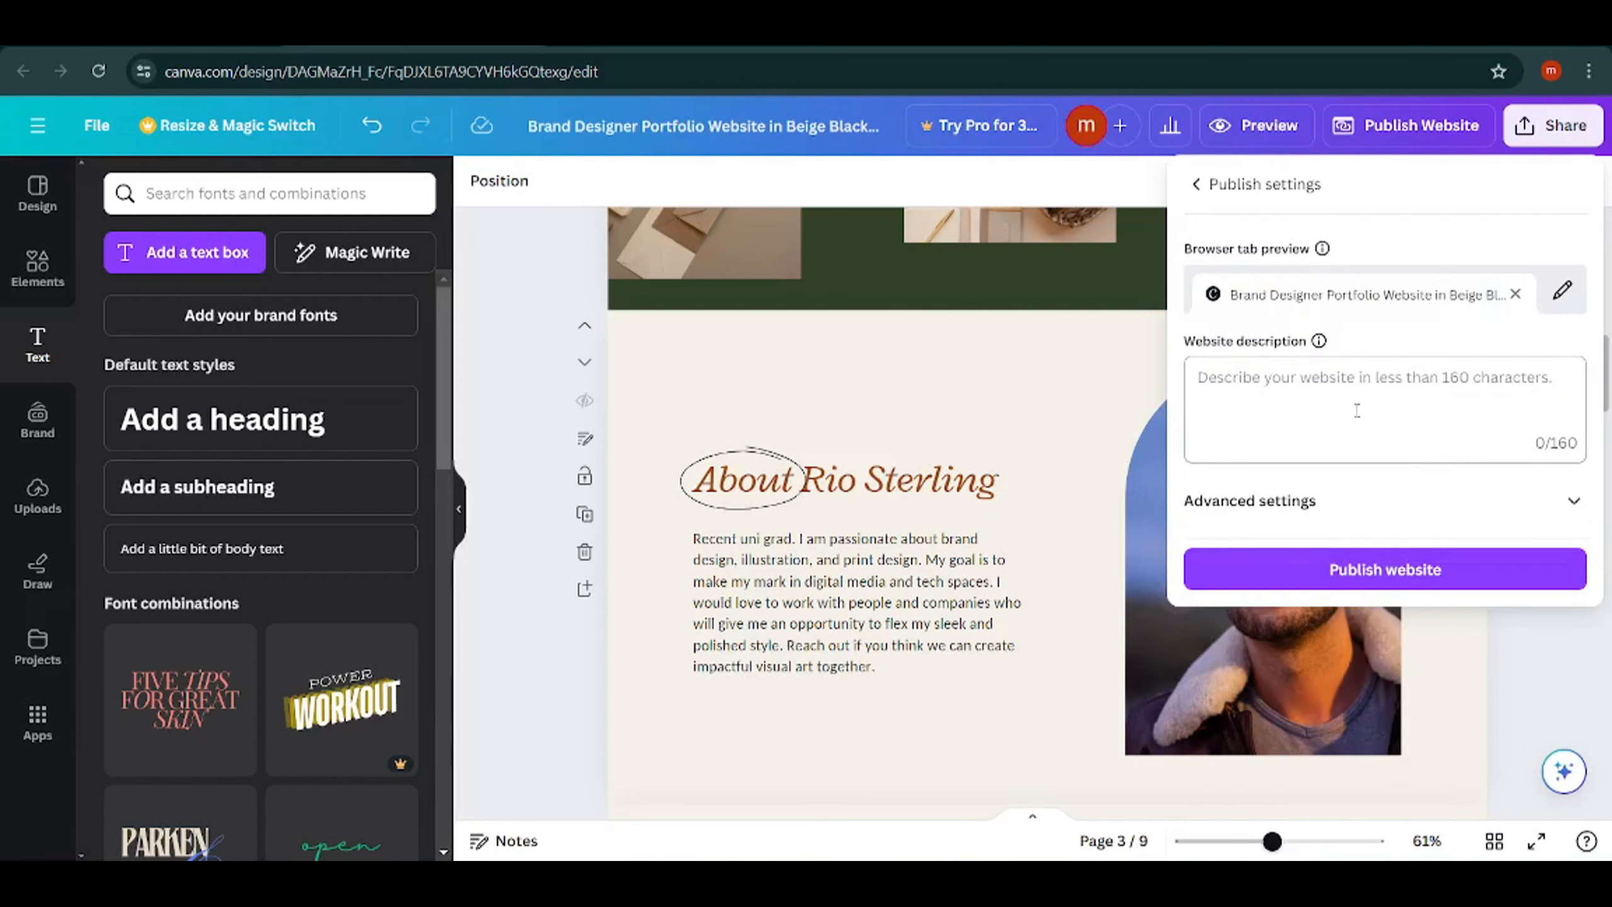
{"action": "left_click", "coordinate": [1290, 389]}
{"action": "type", "text": "This a education website."}
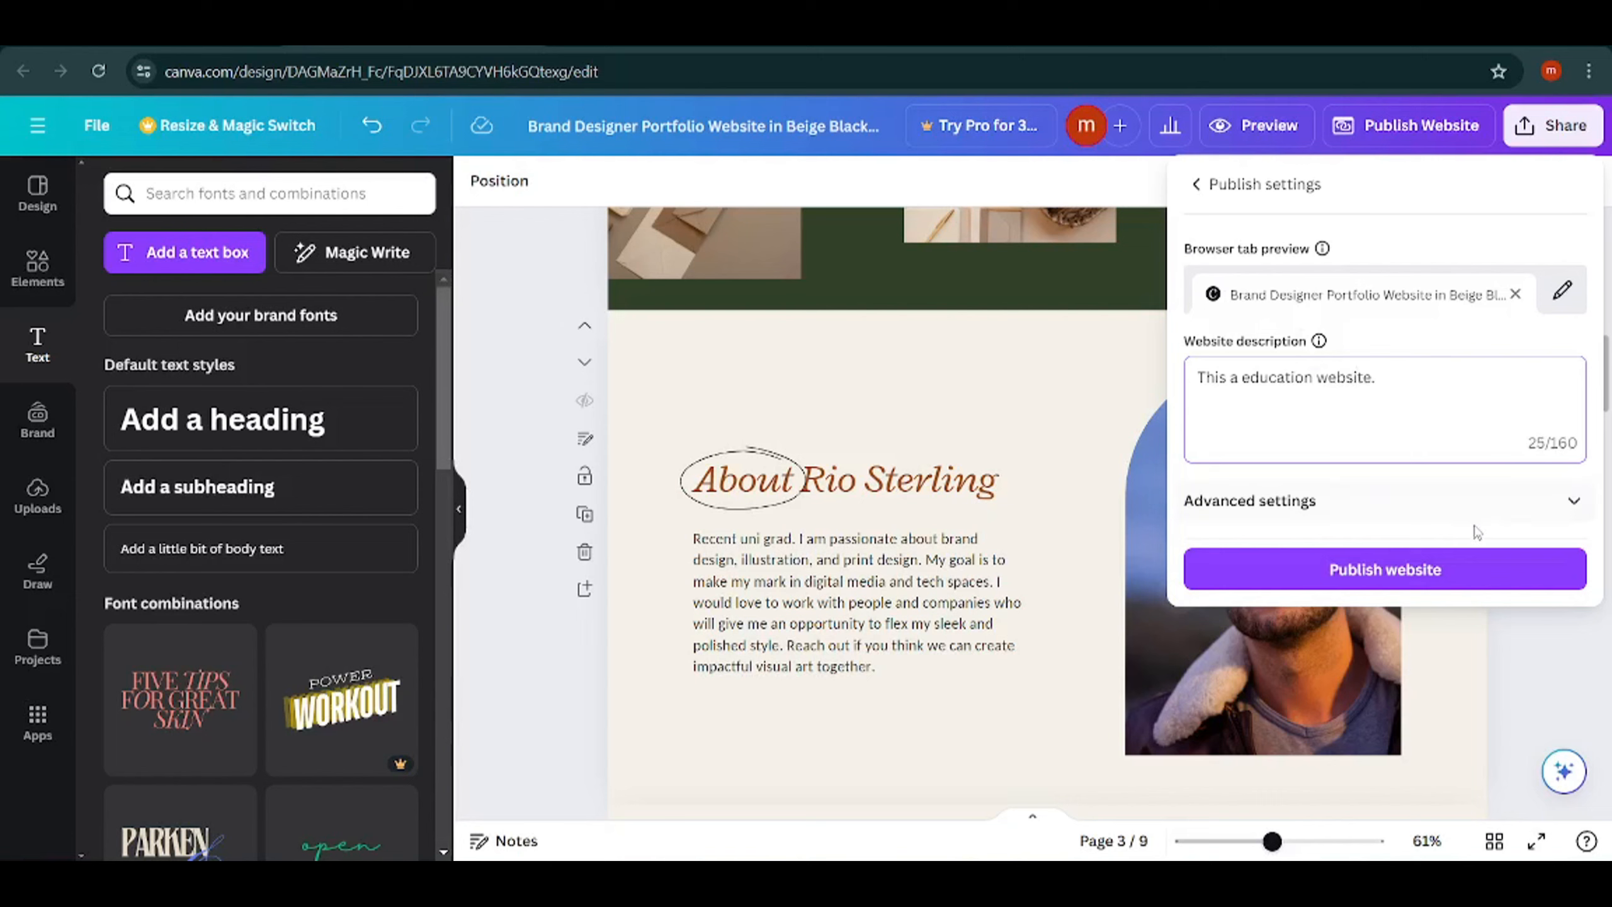
Expand the advanced publish settings to review the password, search visibility and link preview options, and publish the website.
{"action": "left_click", "coordinate": [1574, 508]}
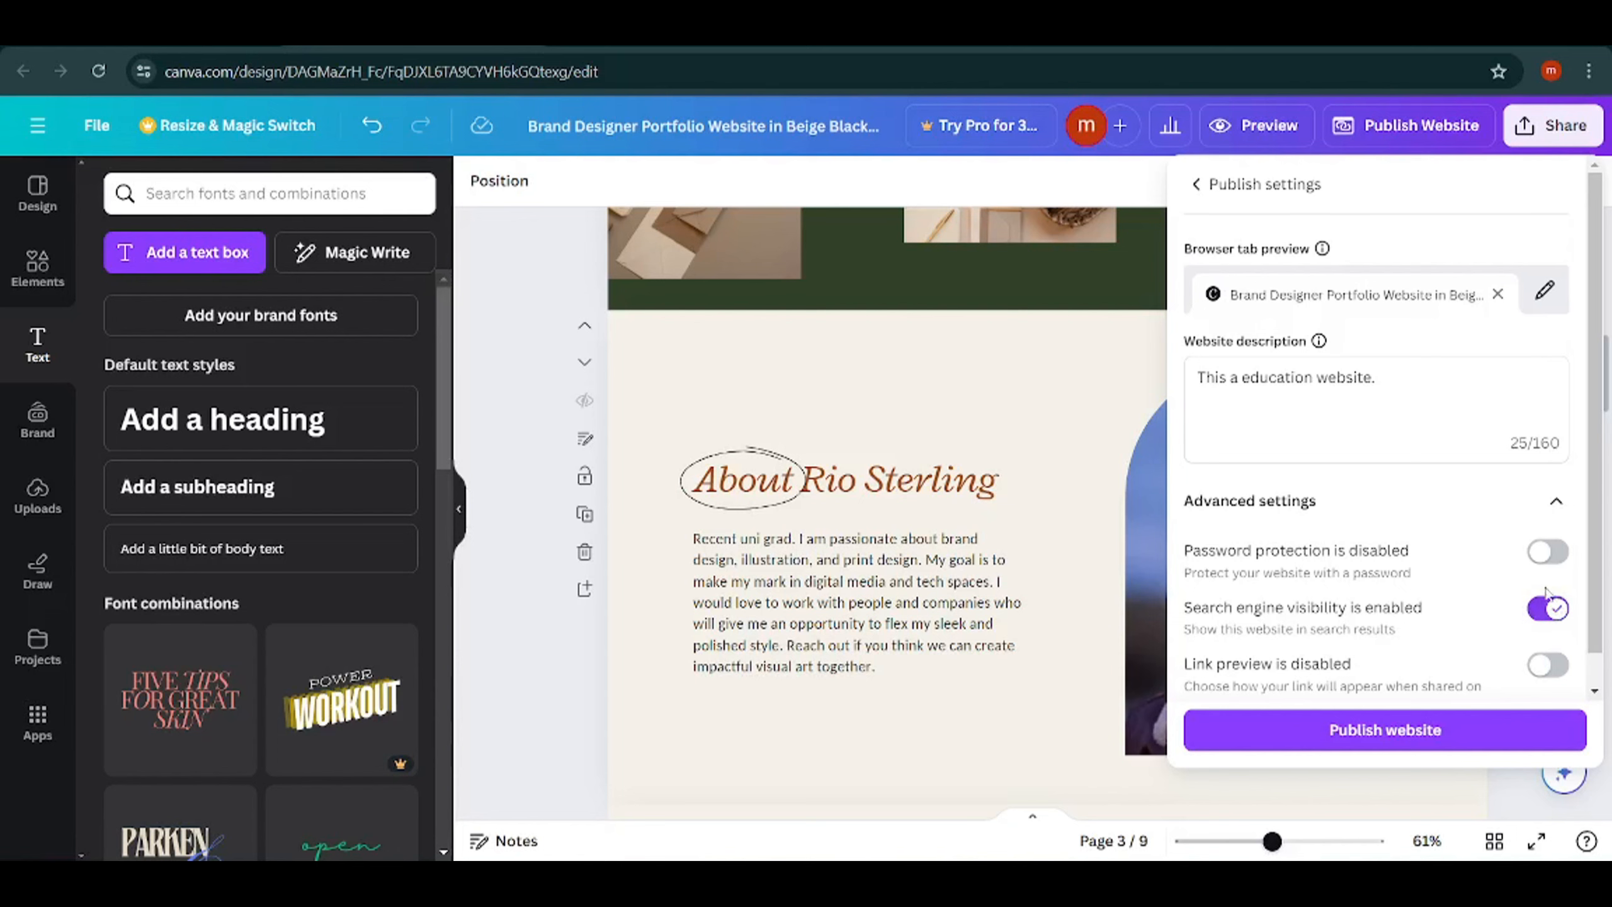
{"action": "scroll", "coordinate": [1407, 596], "scroll_direction": "down", "scroll_amount": 1}
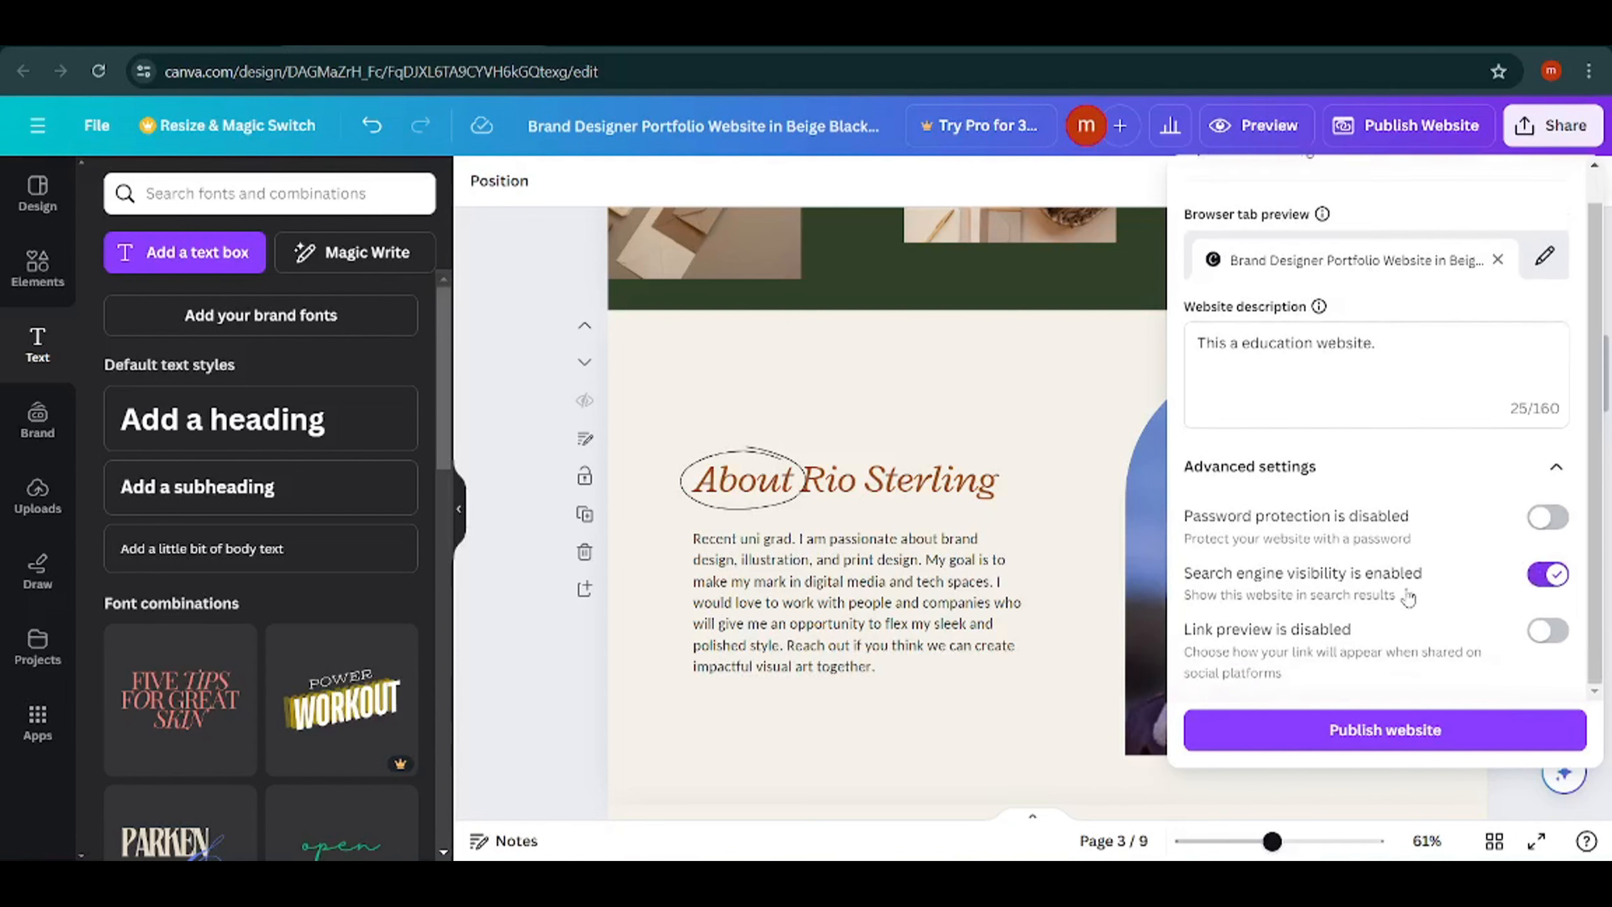
{"action": "left_click", "coordinate": [1346, 730]}
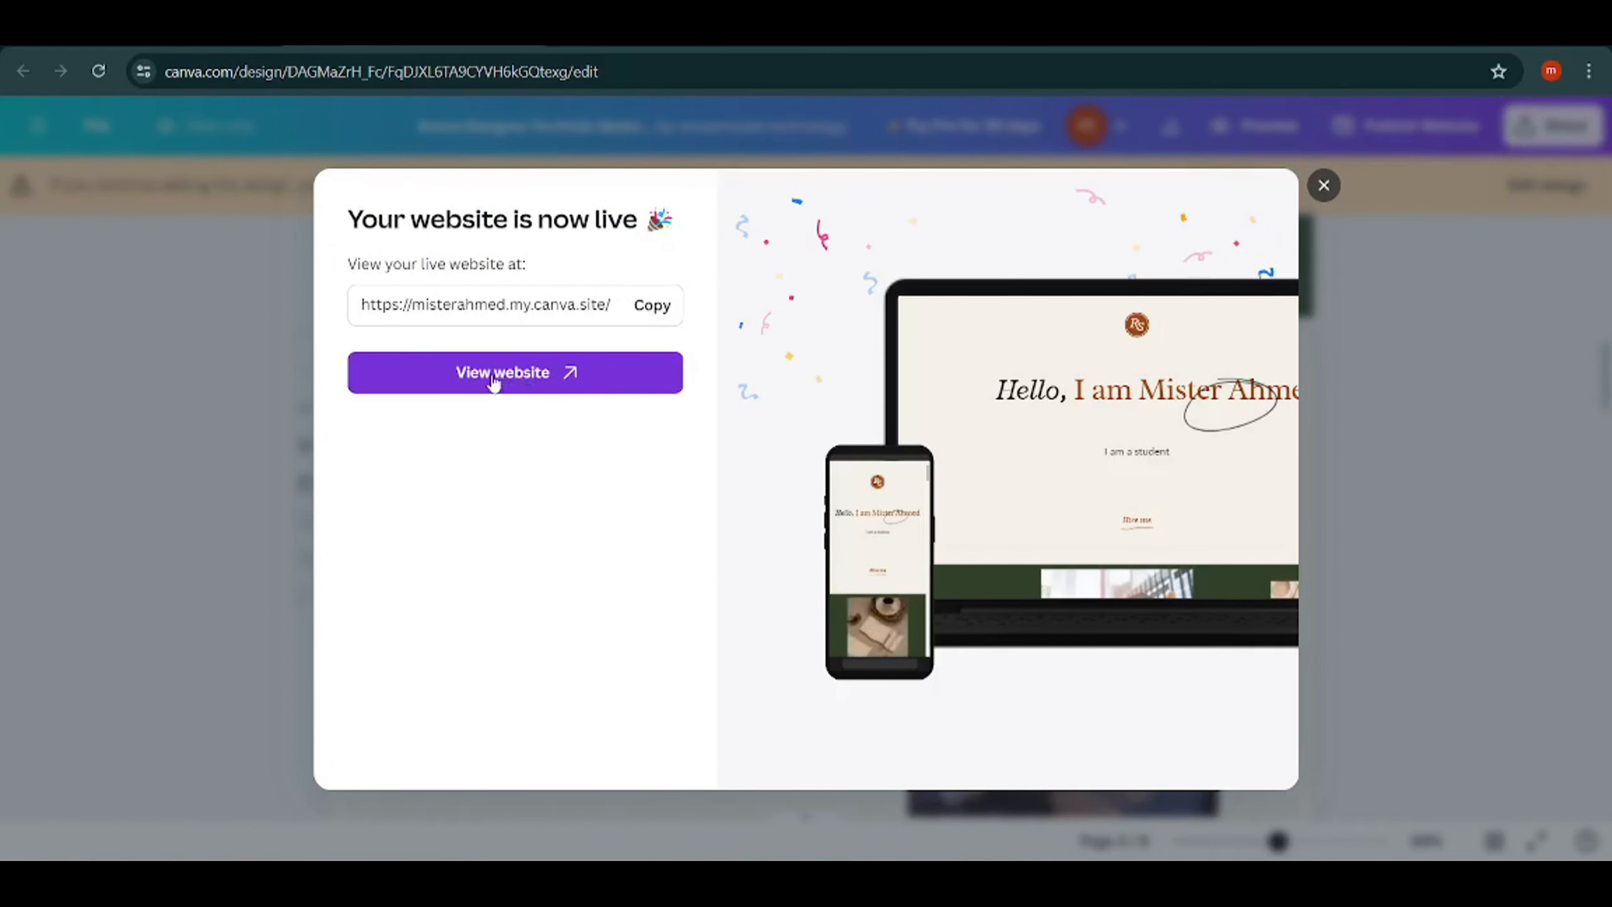
Copy the live website's address and open it in a new browser tab.
{"action": "left_click", "coordinate": [647, 304]}
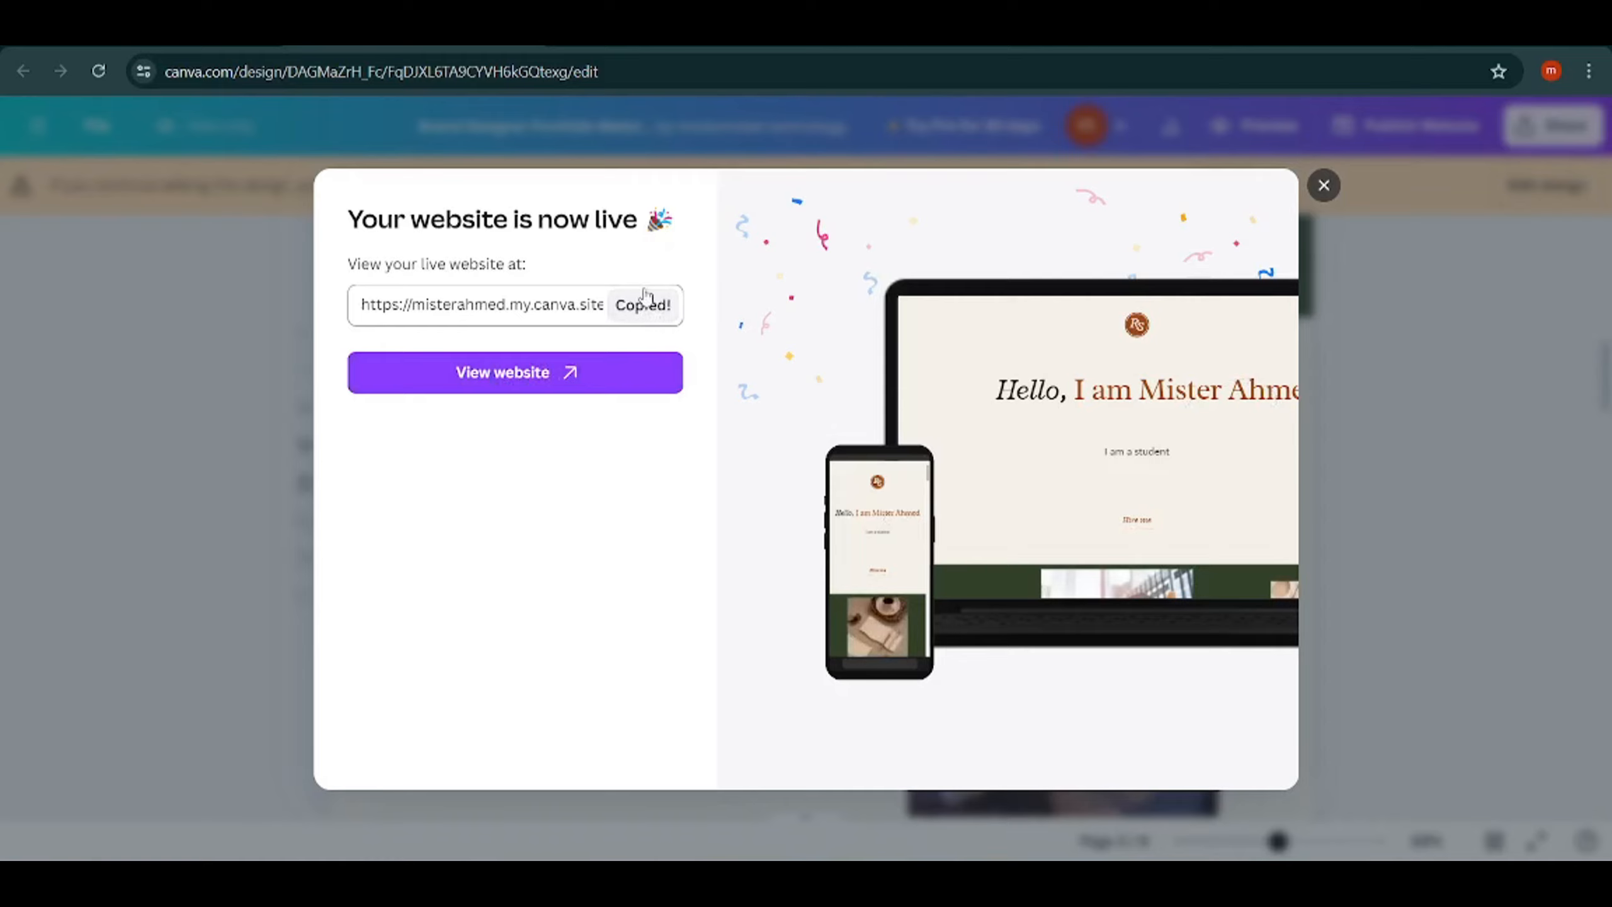
{"action": "key", "text": "ctrl+t"}
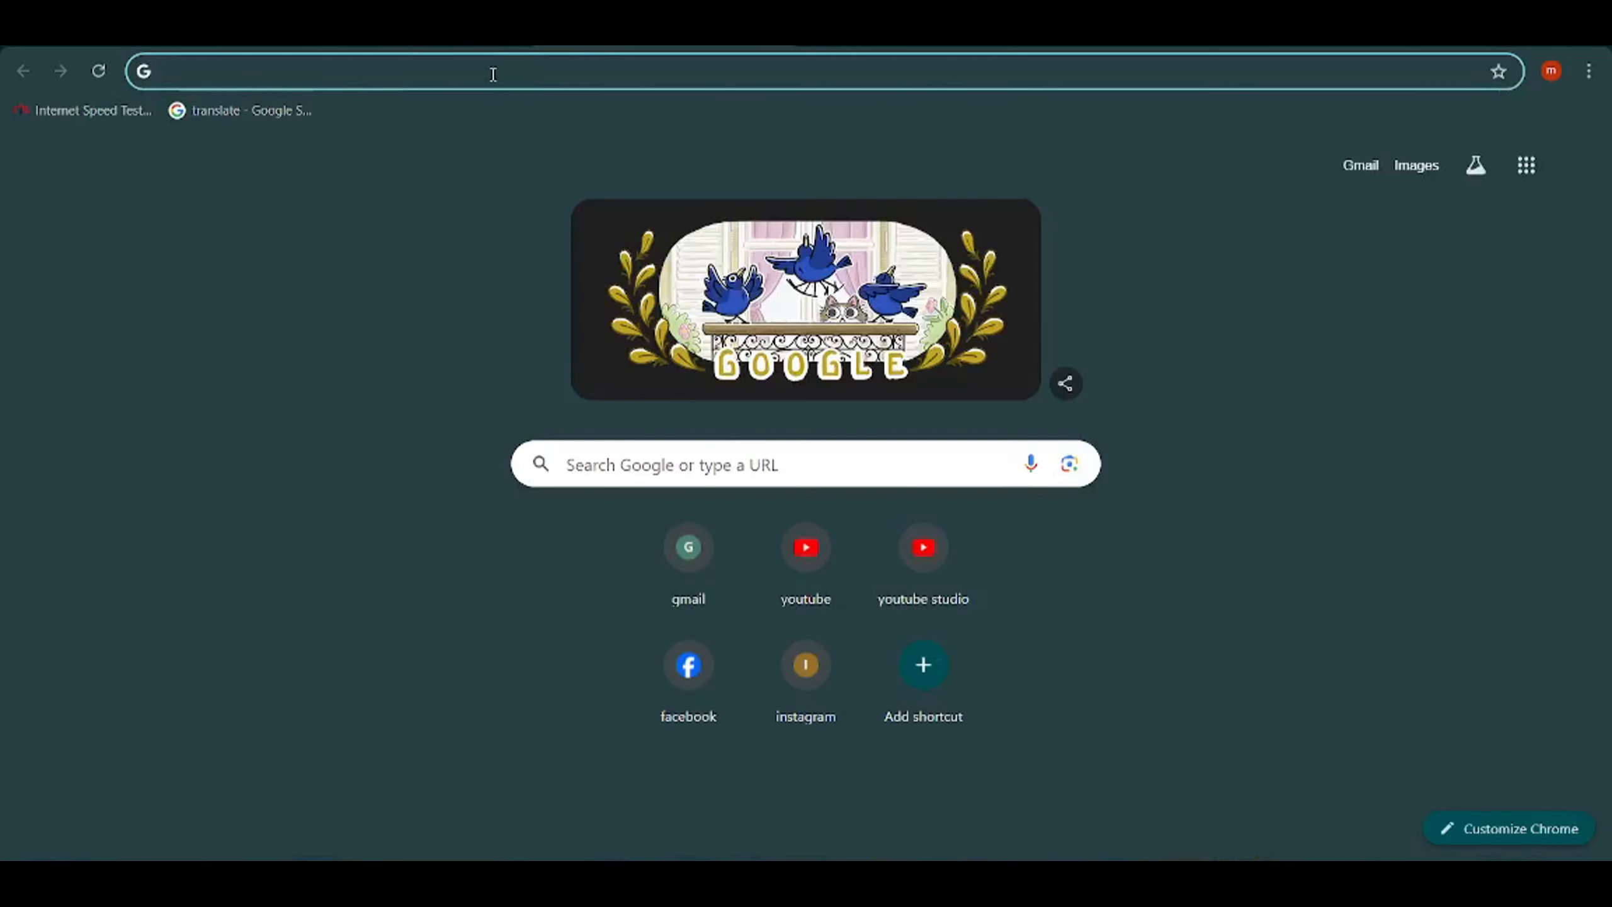
{"action": "key", "text": "ctrl+v"}
{"action": "key", "text": "Return"}
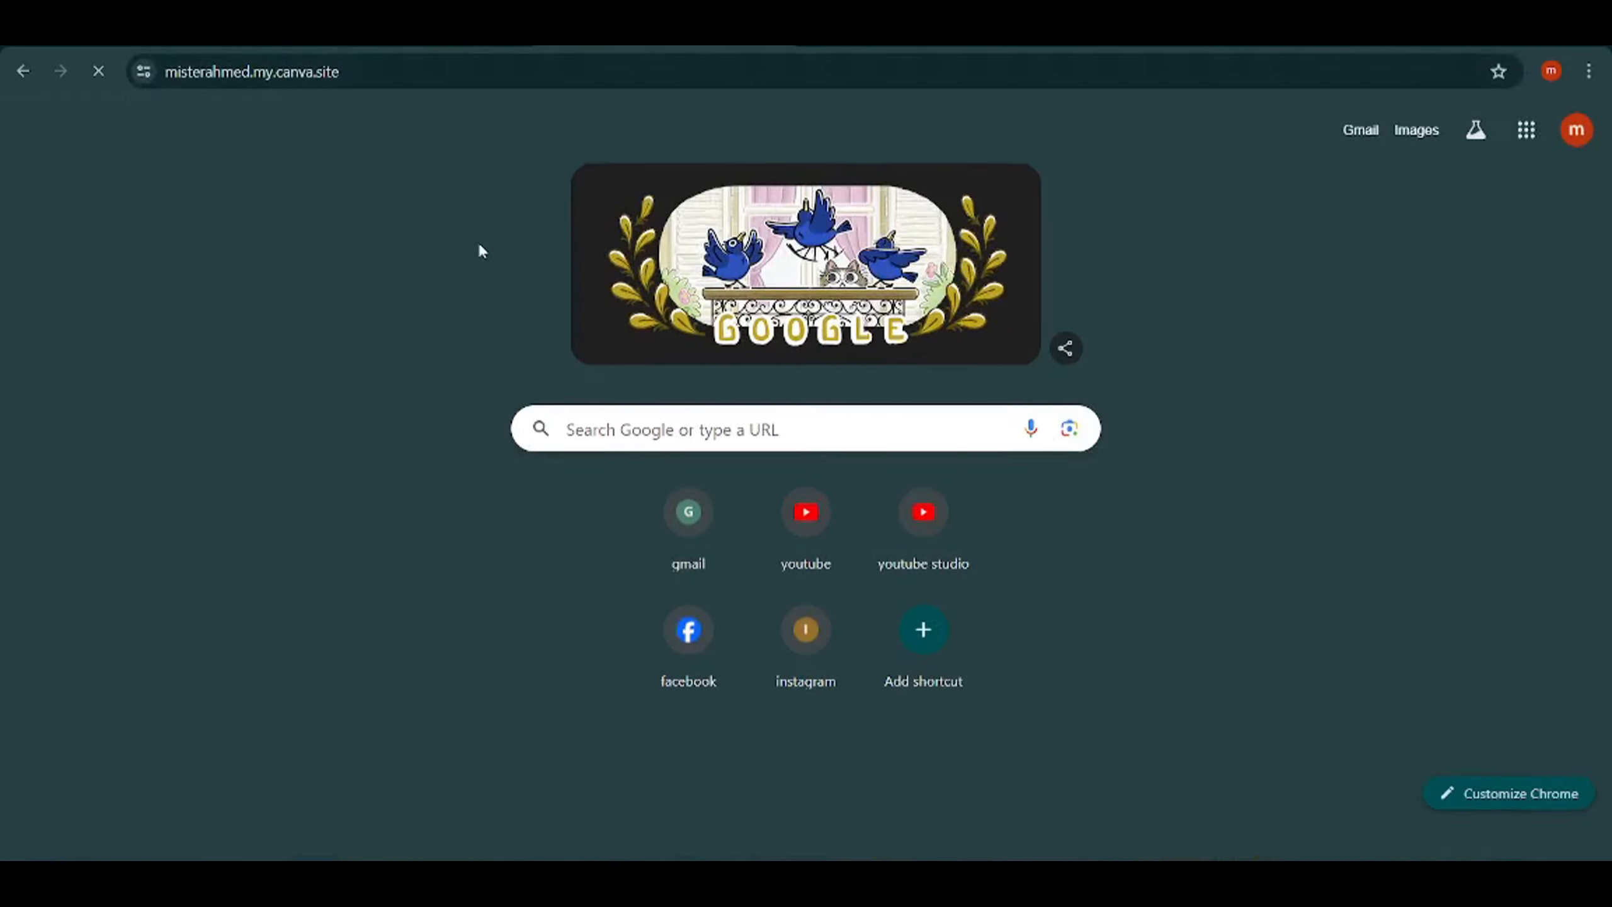